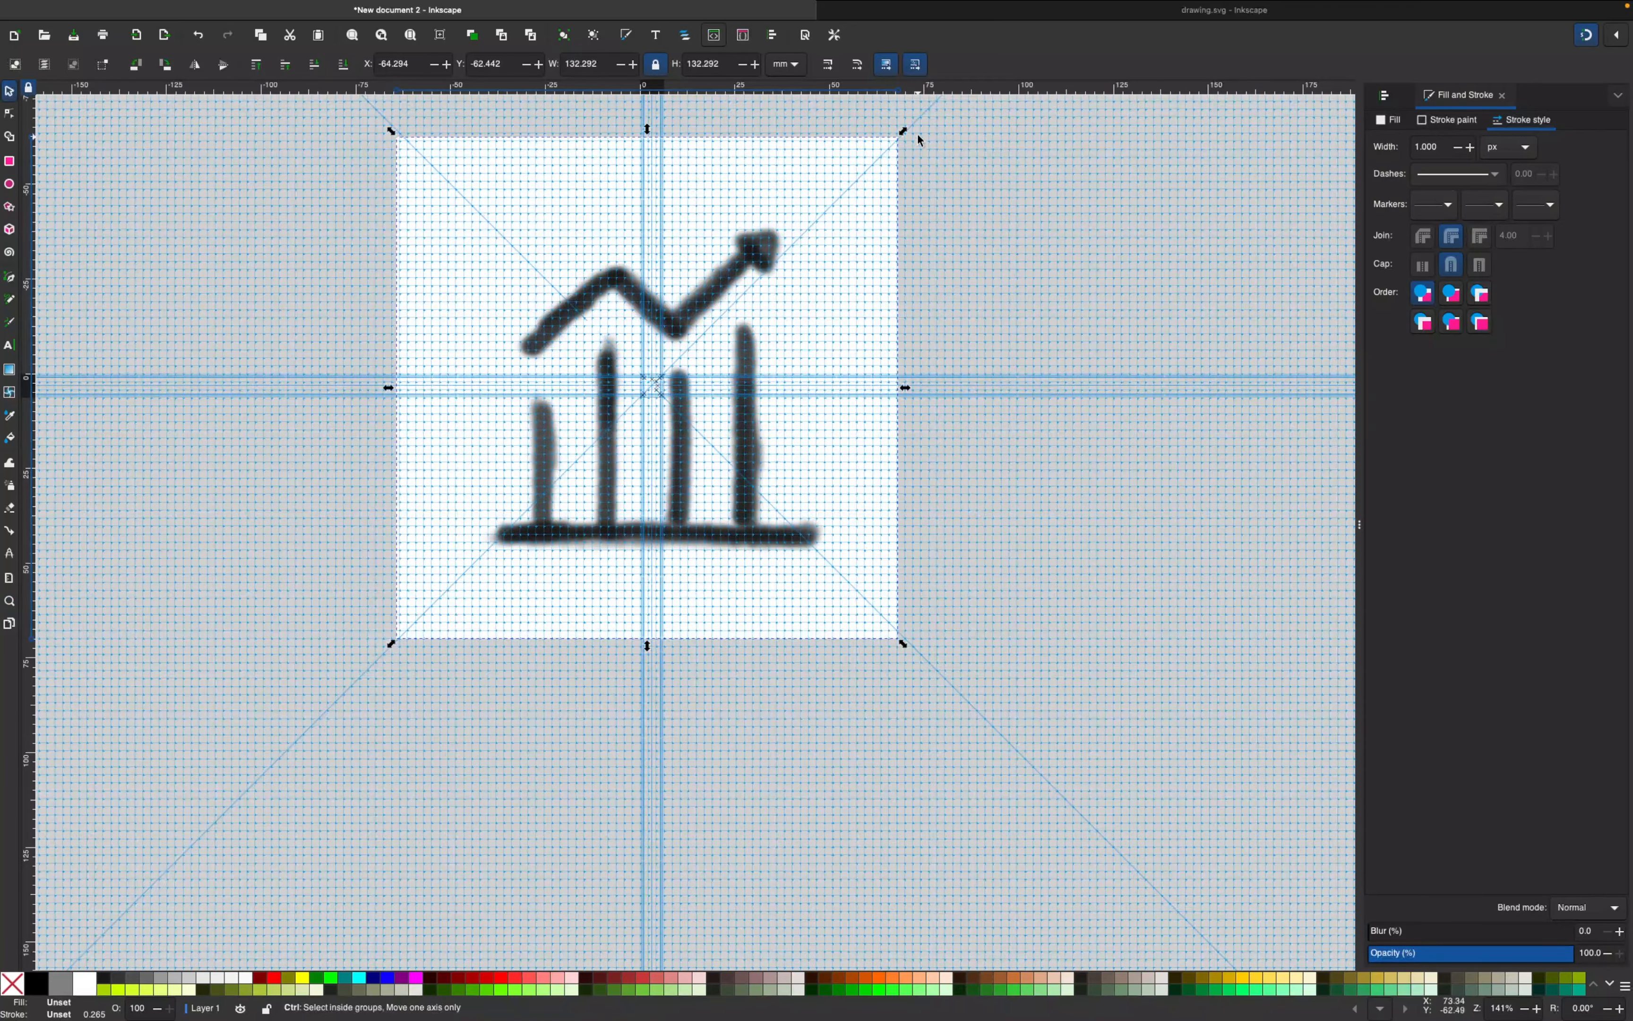
Step: Scale the sketch image down proportionally and move it off the small page, leaving it beside the page's left edge
left_click_drag(904, 131, 430, 499)
left_click_drag(420, 619, 606, 383)
key("z")
left_click(629, 389)
left_click(627, 397)
left_click(624, 406)
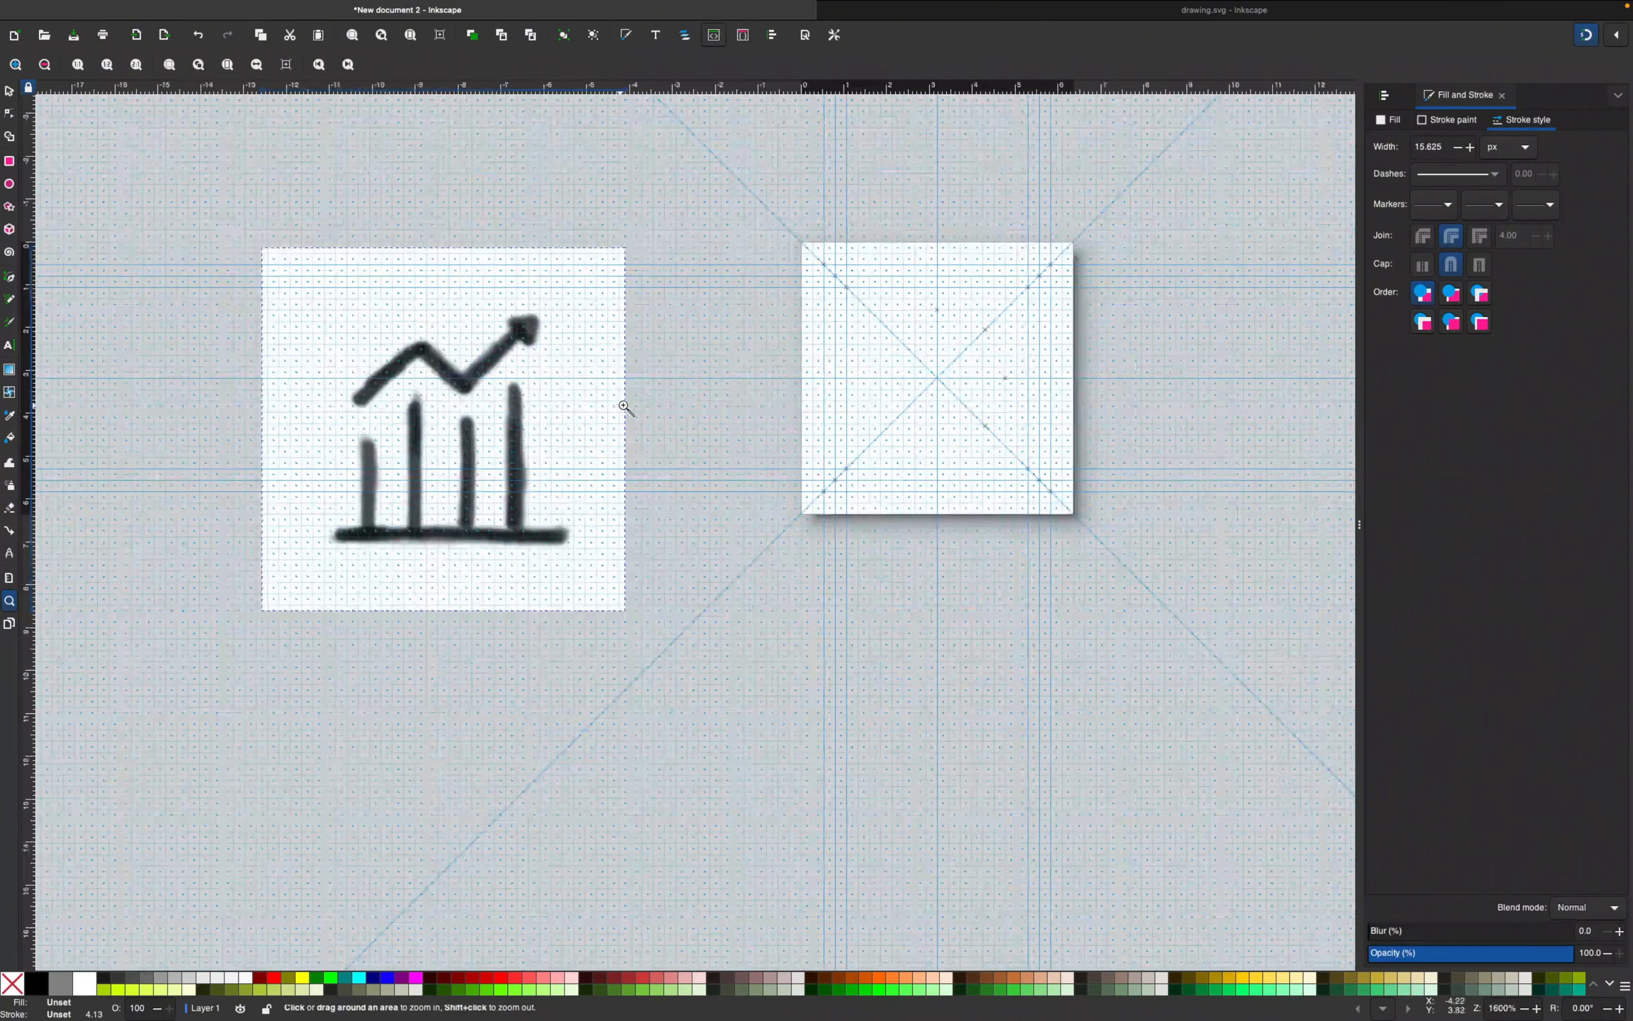
scroll(580, 388, "right", 3)
scroll(581, 389, "up", 1)
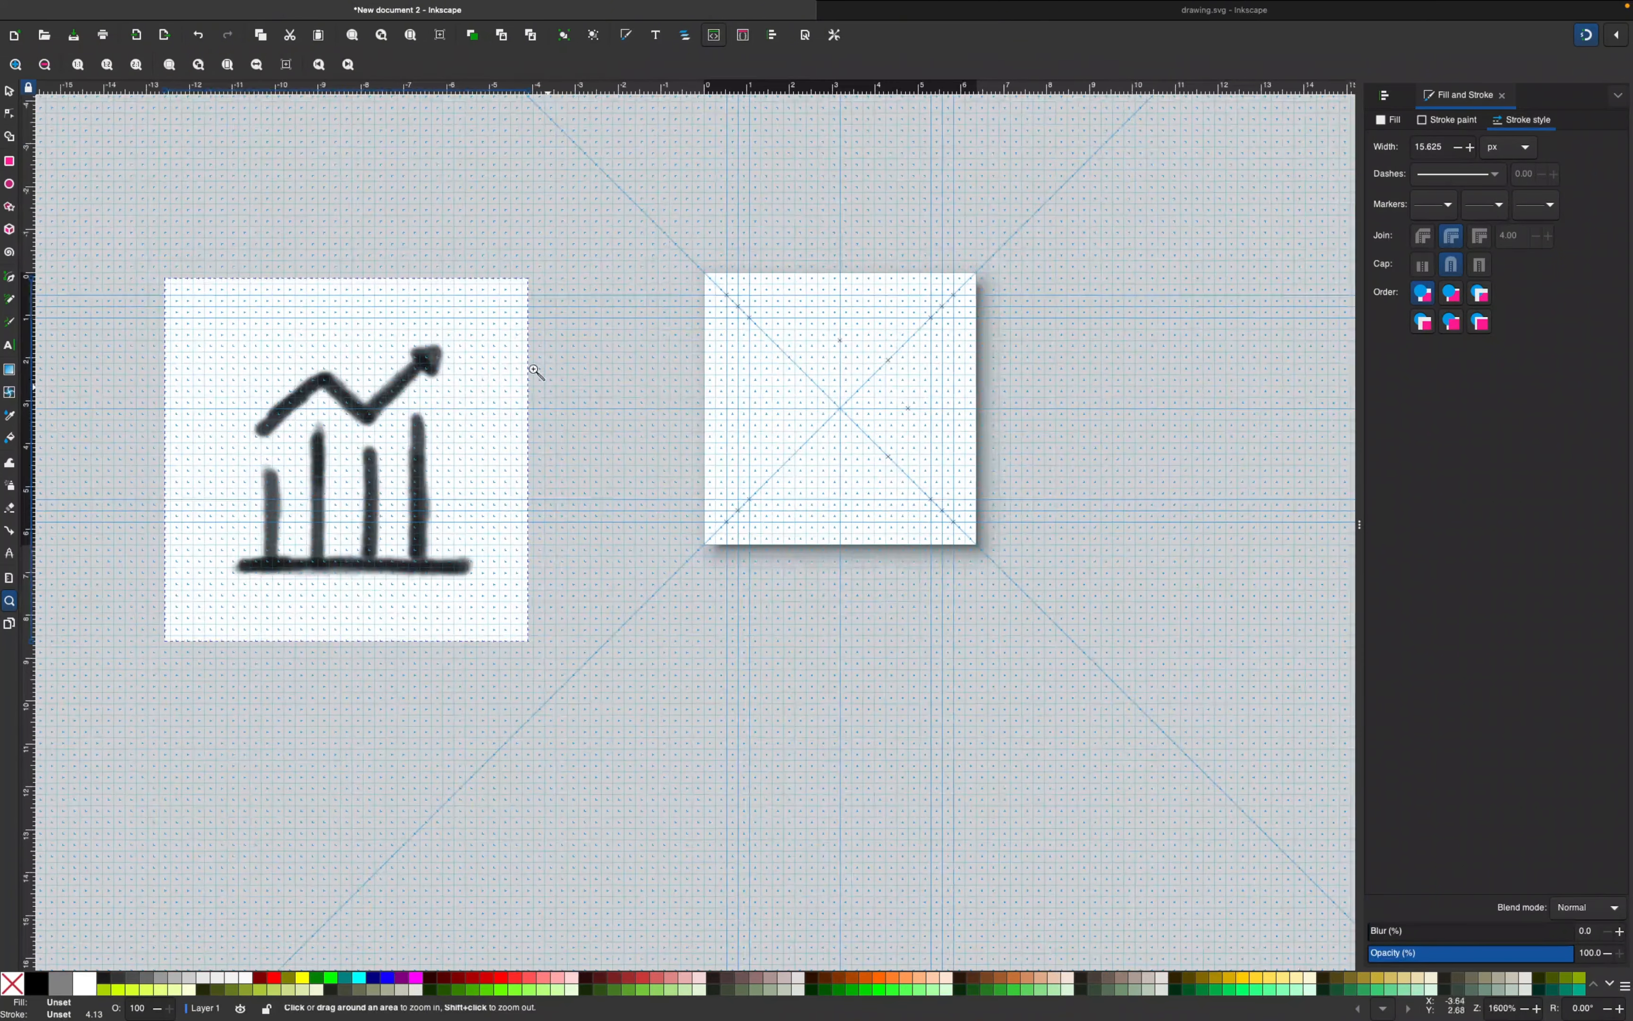
Step: Shrink the sketch image to about 2.9 mm square and place it just outside the page's left edge as a reference
left_click(9, 90)
left_click_drag(154, 646, 399, 408)
left_click_drag(523, 327, 653, 390)
scroll(665, 398, "right", 5)
scroll(665, 398, "up", 1)
key("z")
left_click(677, 406)
scroll(741, 380, "left", 2)
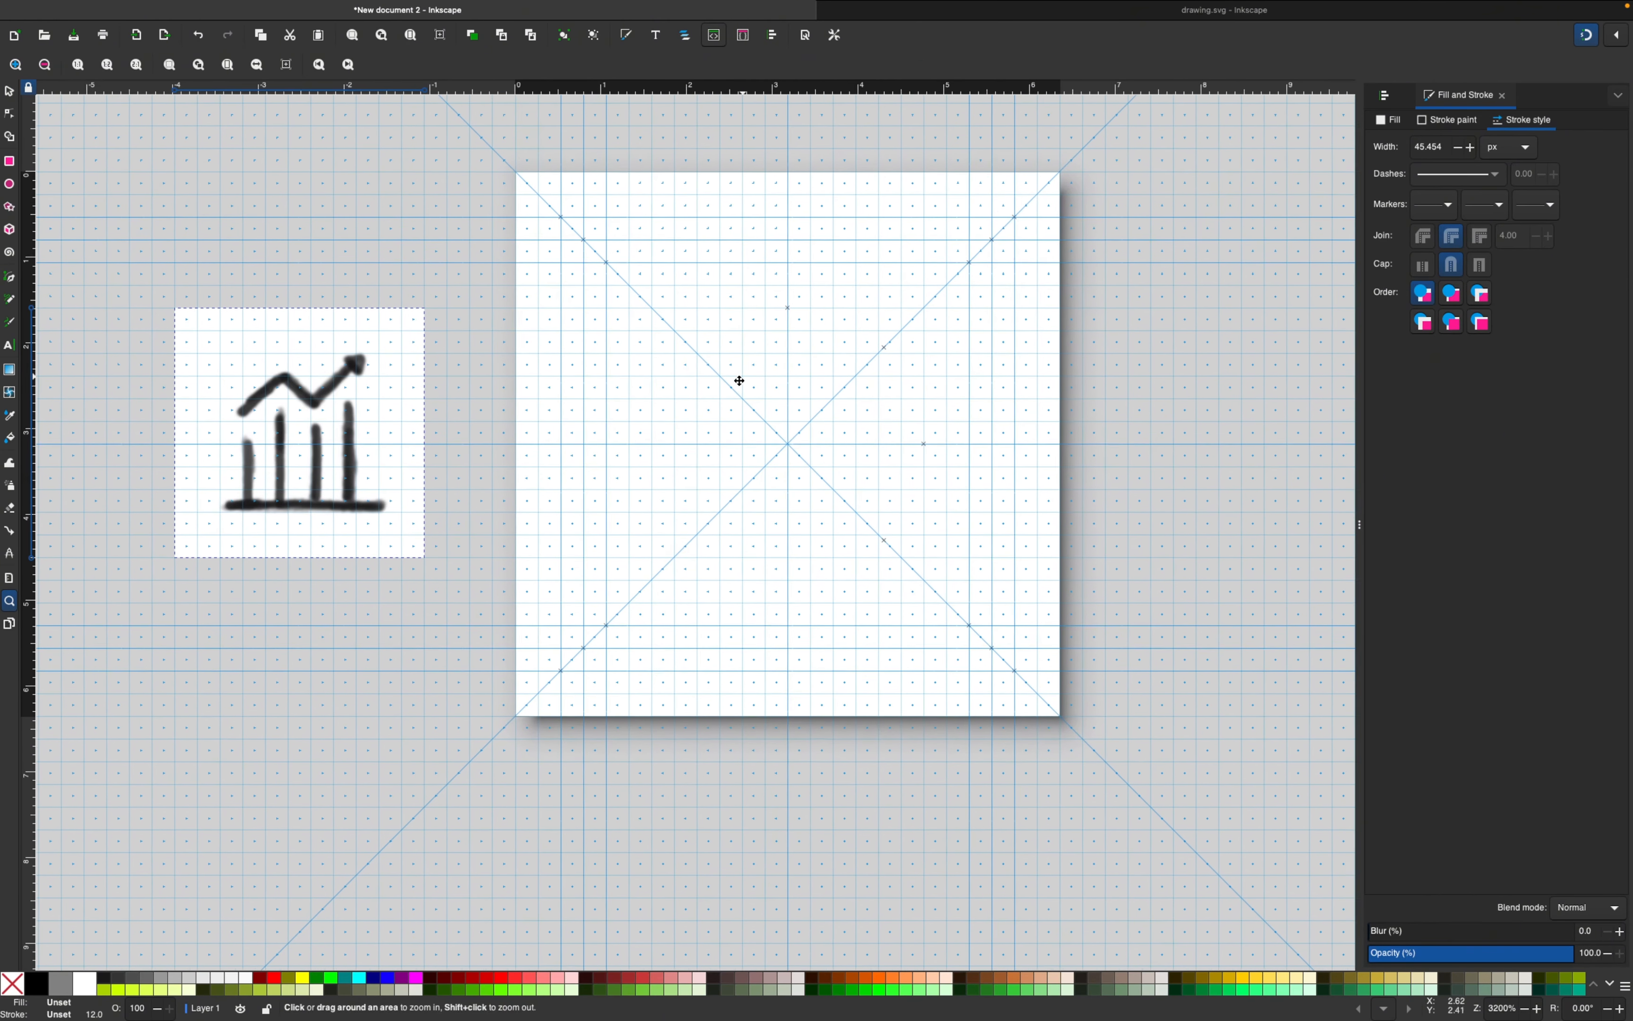
scroll(733, 383, "up", 1)
scroll(751, 382, "left", 3)
scroll(751, 383, "up", 1)
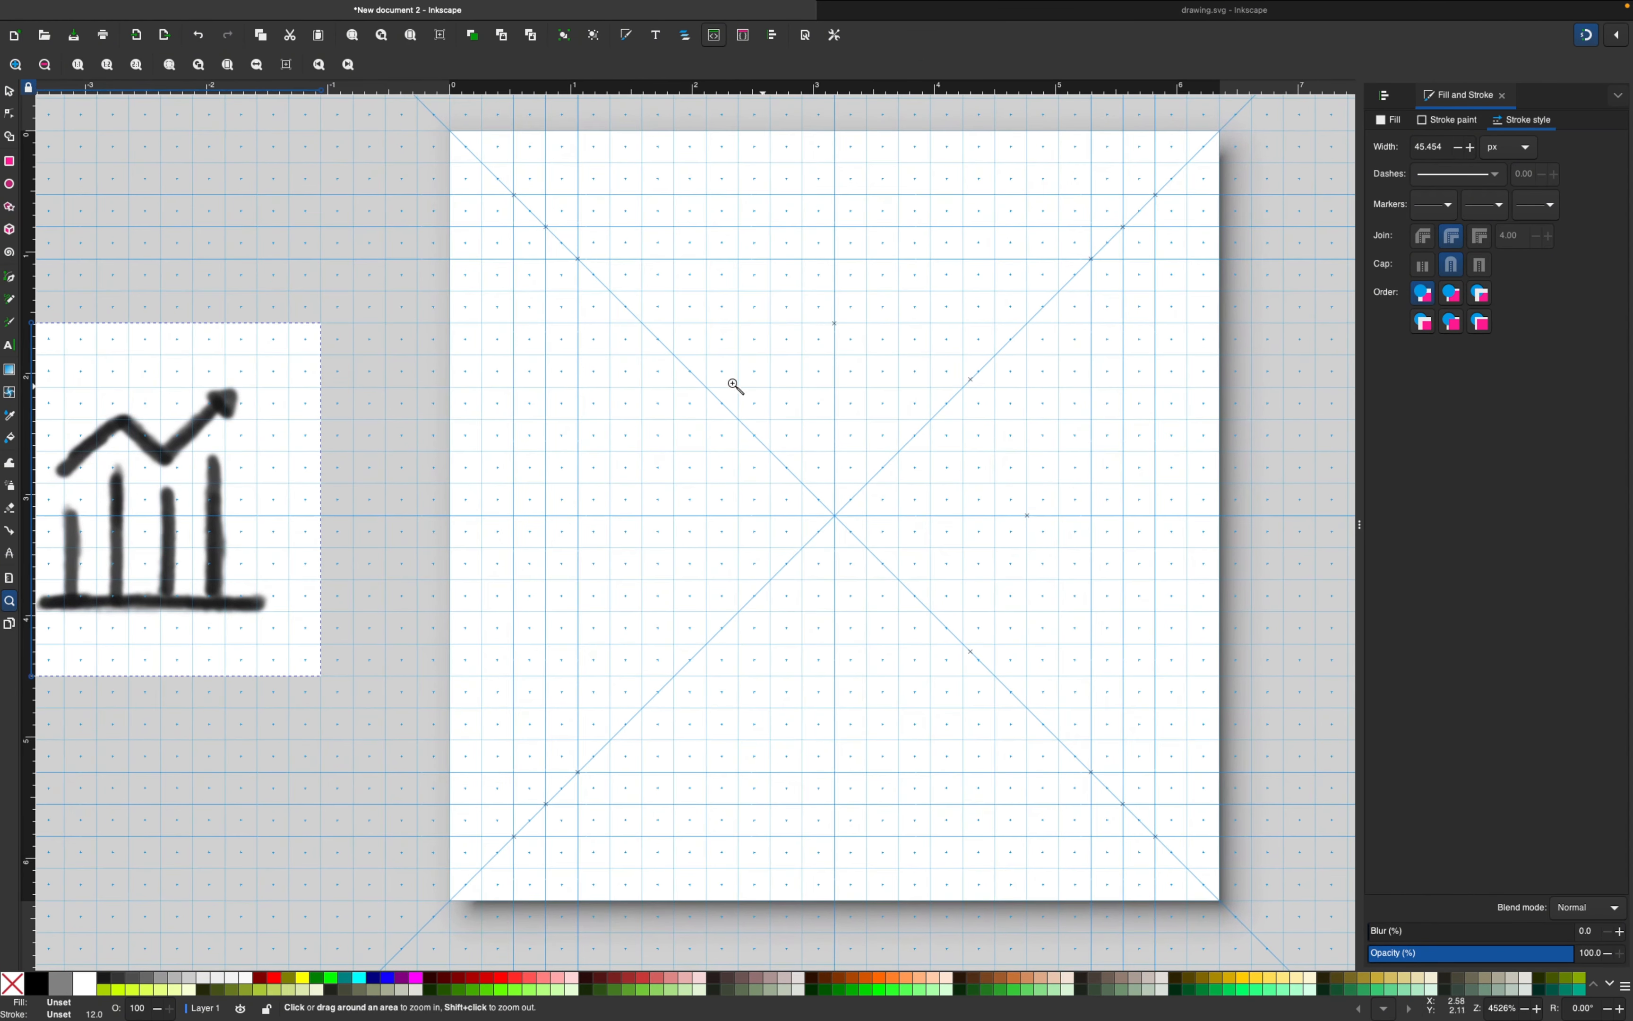
left_click(8, 89)
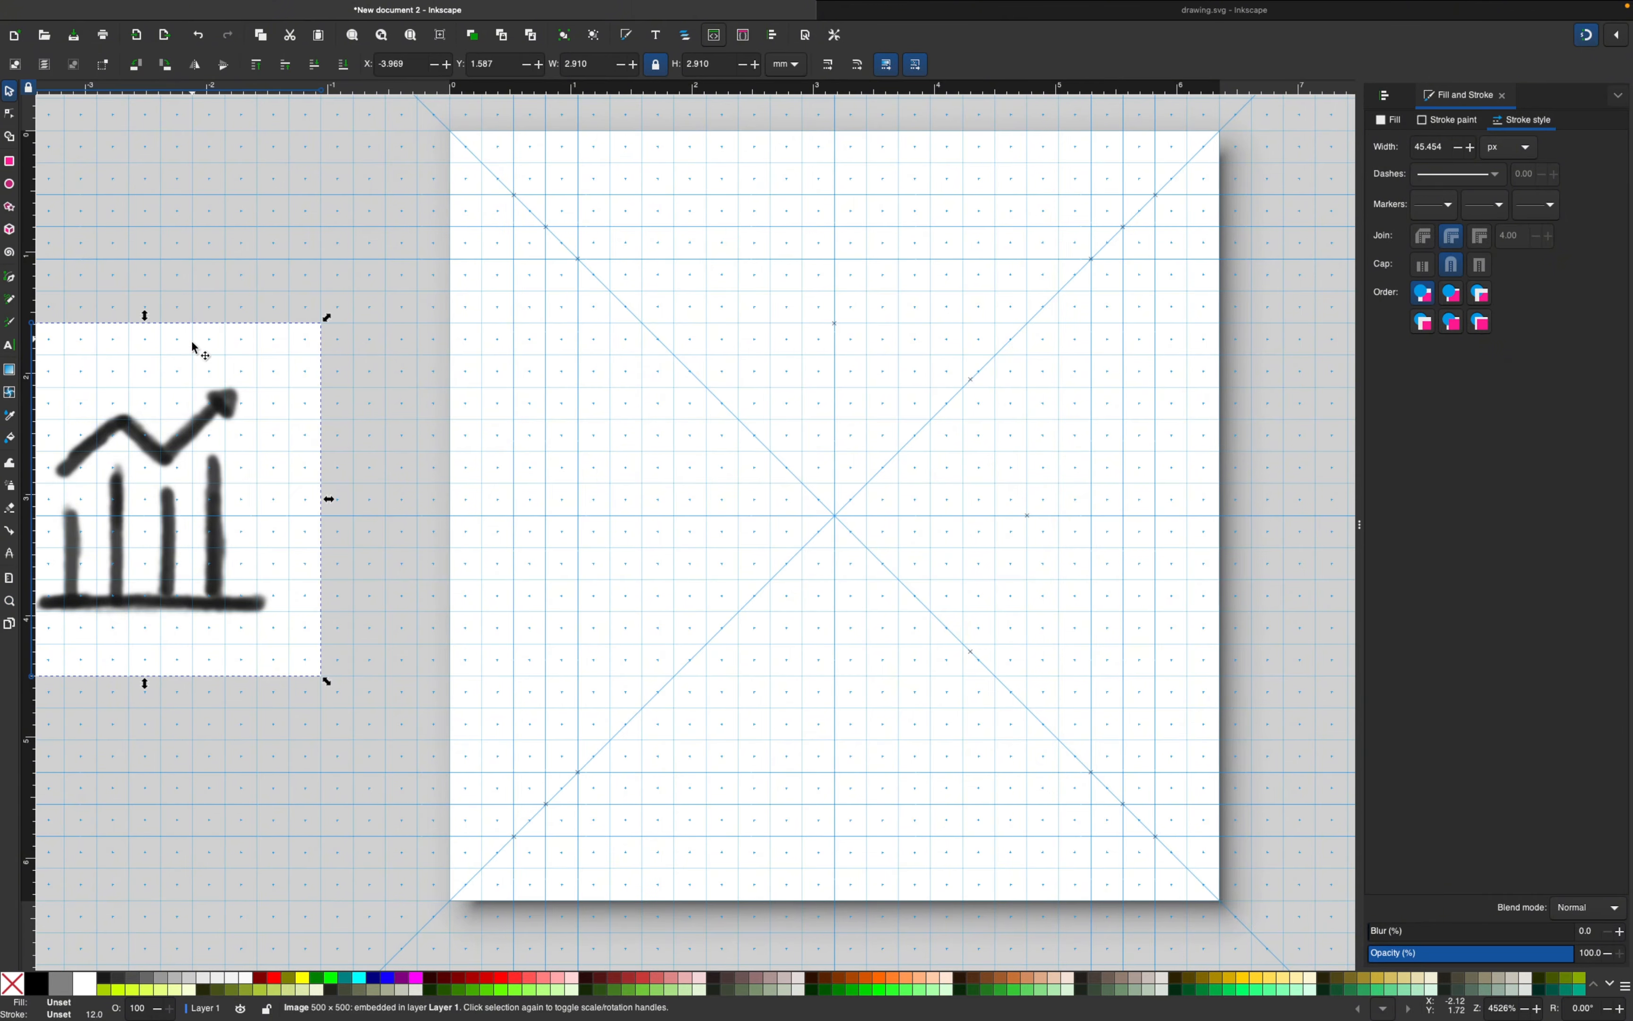
left_click_drag(200, 347, 292, 373)
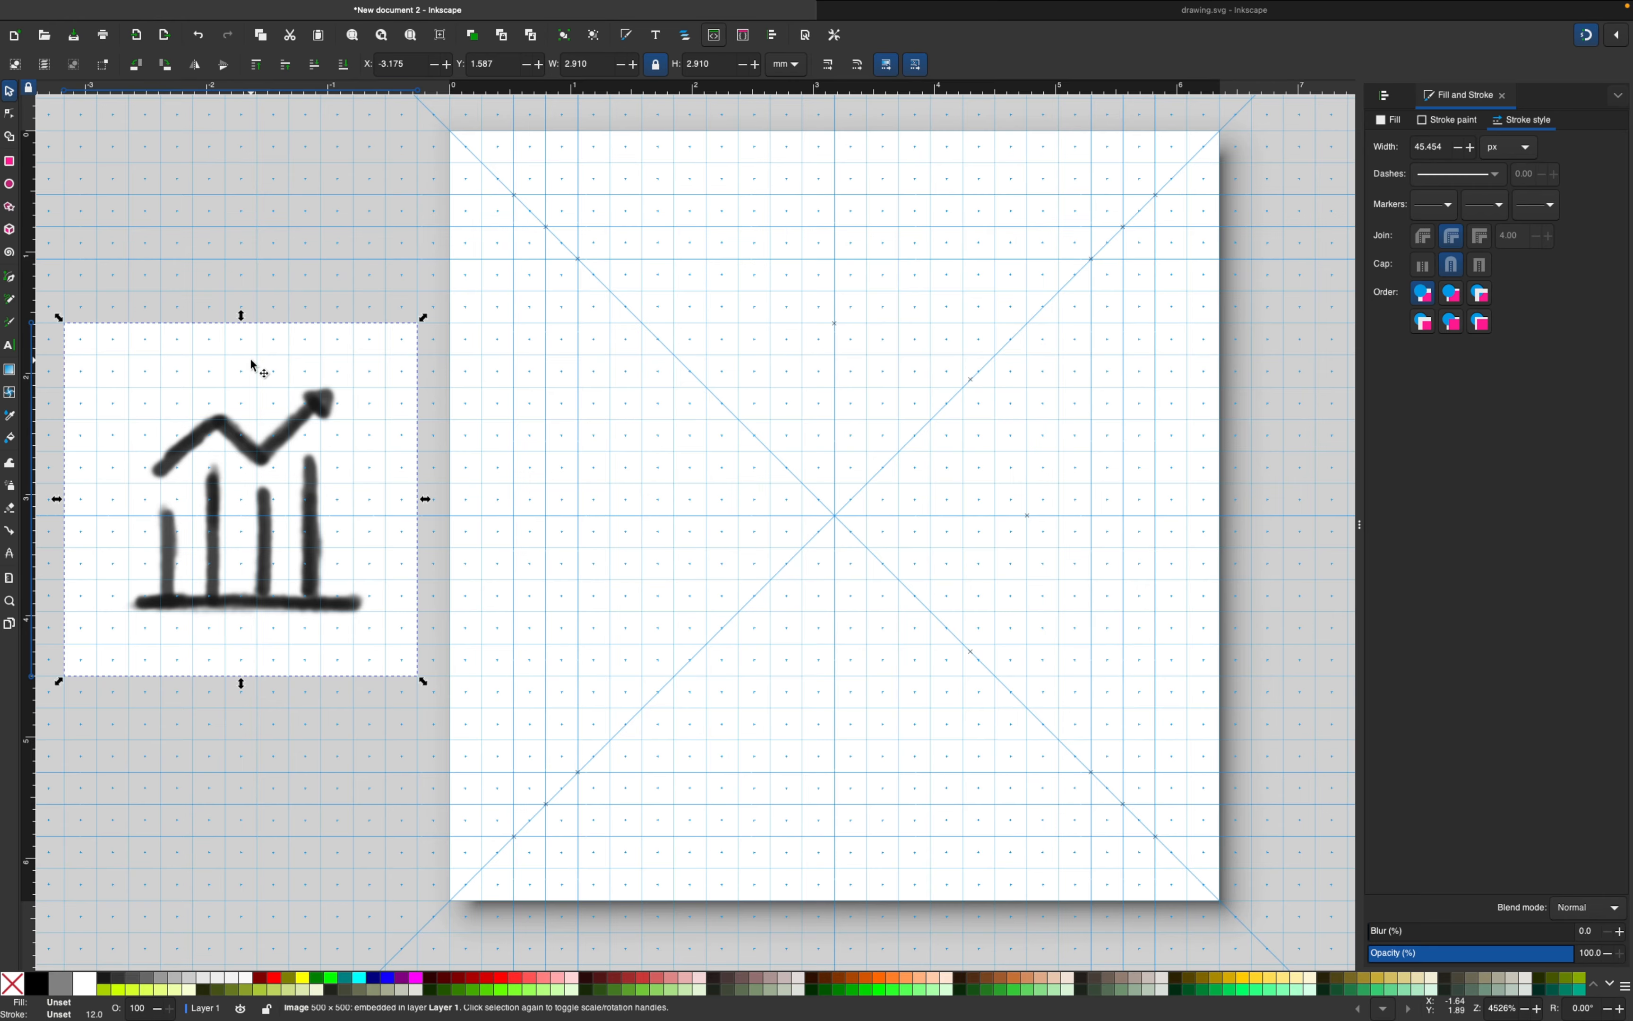
Step: With a 2 px stroke, draw a horizontal baseline about 4.8 mm long and a vertical bar about 1.6 mm tall near its left end
left_click(10, 277)
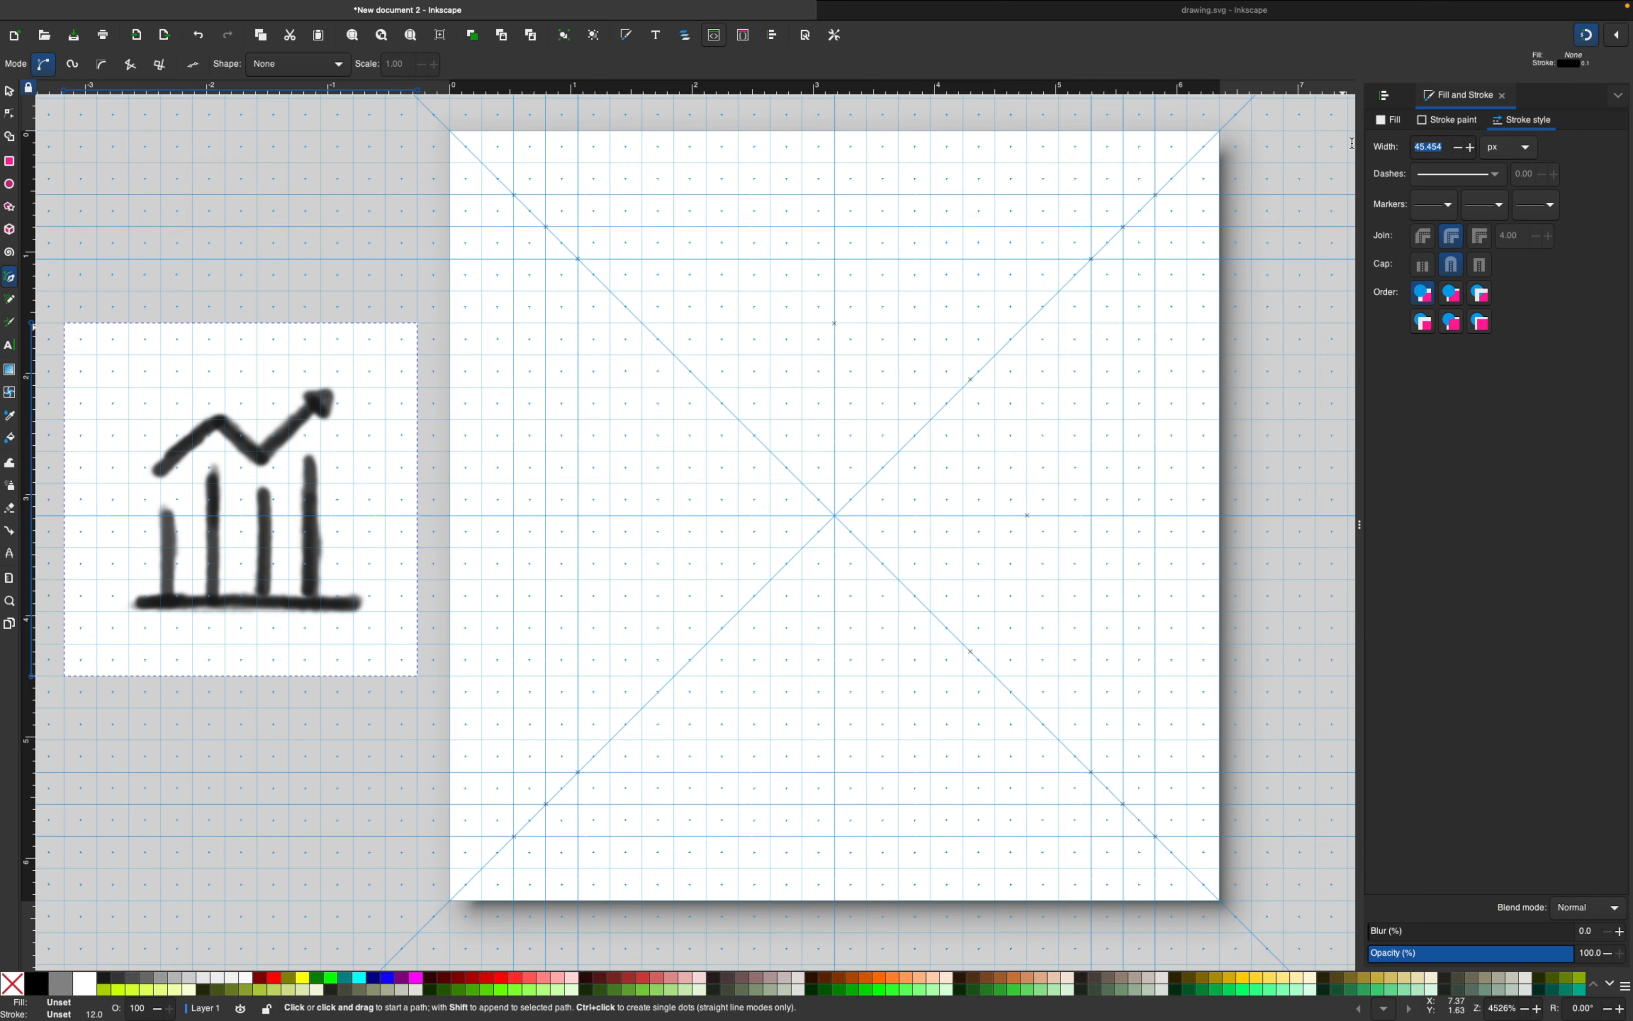
key("Return")
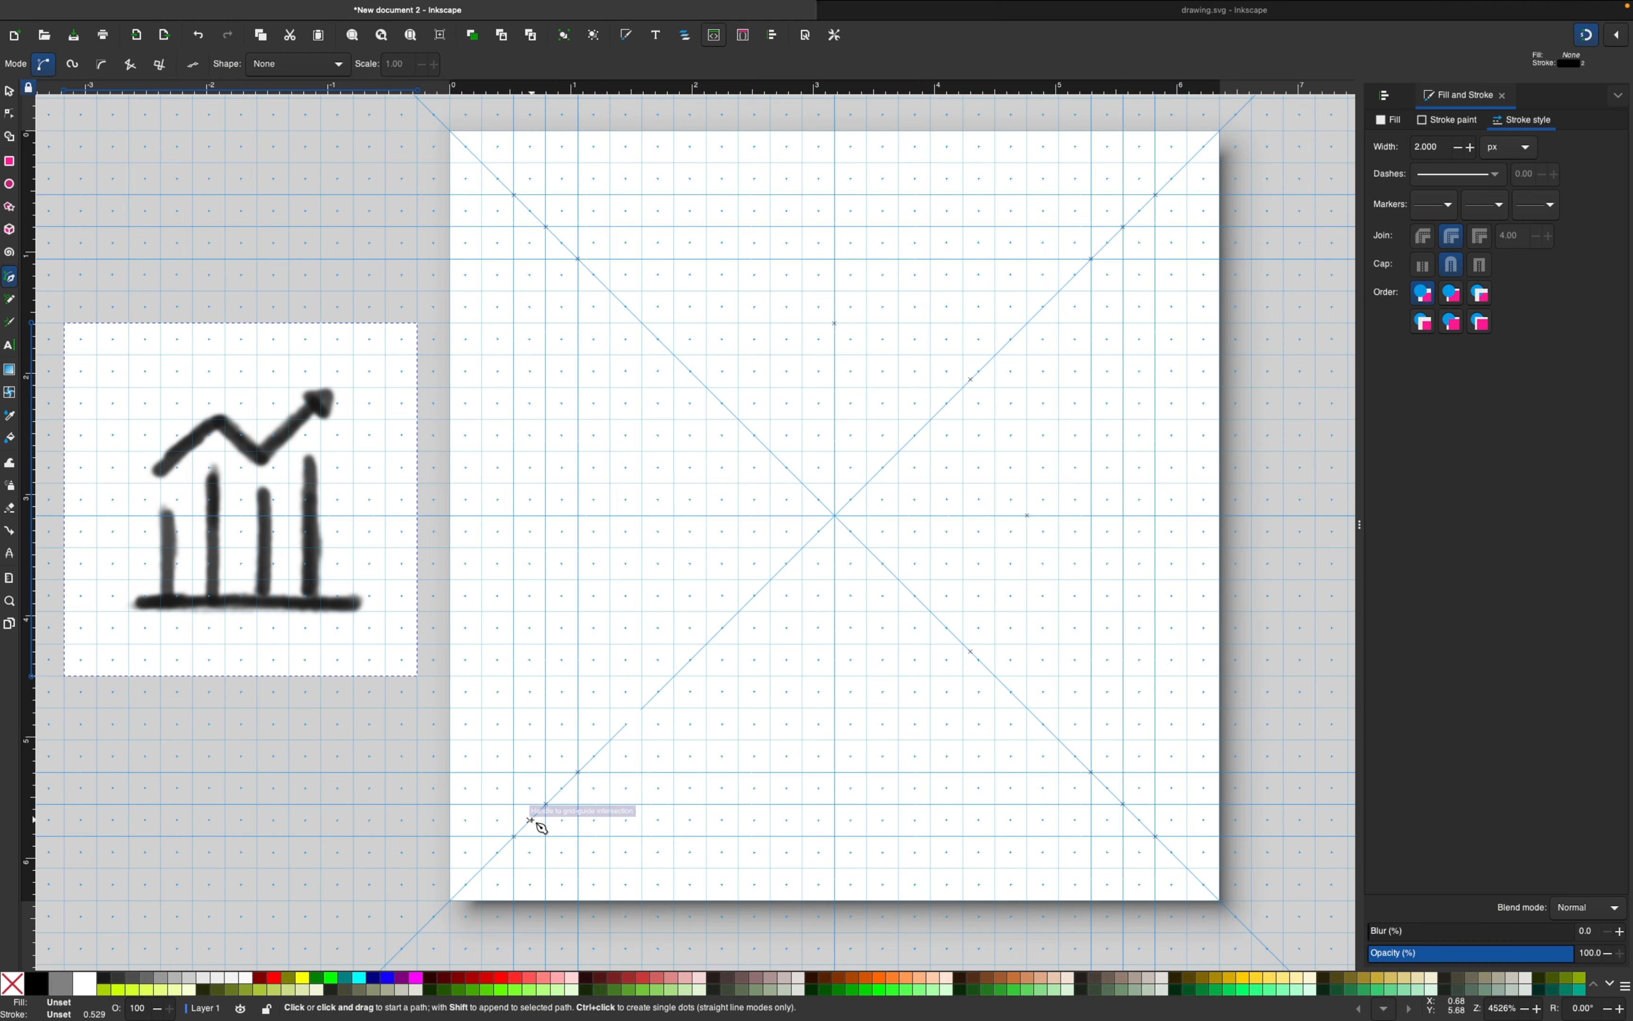
left_click(546, 804)
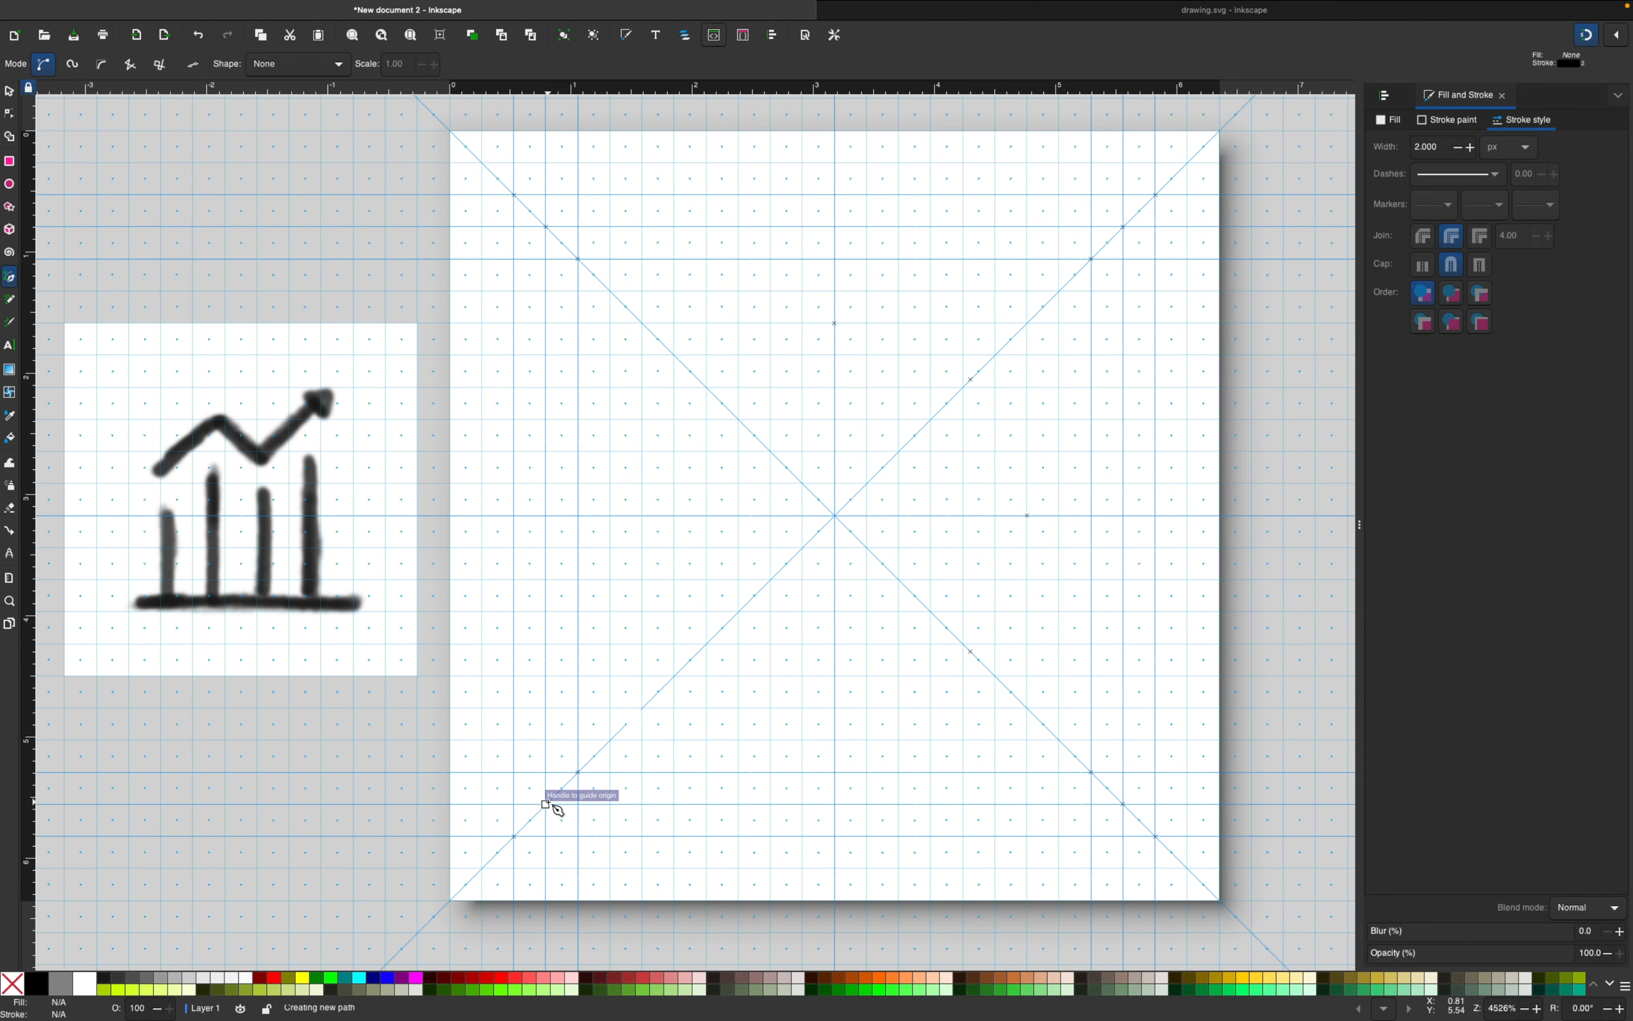
double_click(1123, 804)
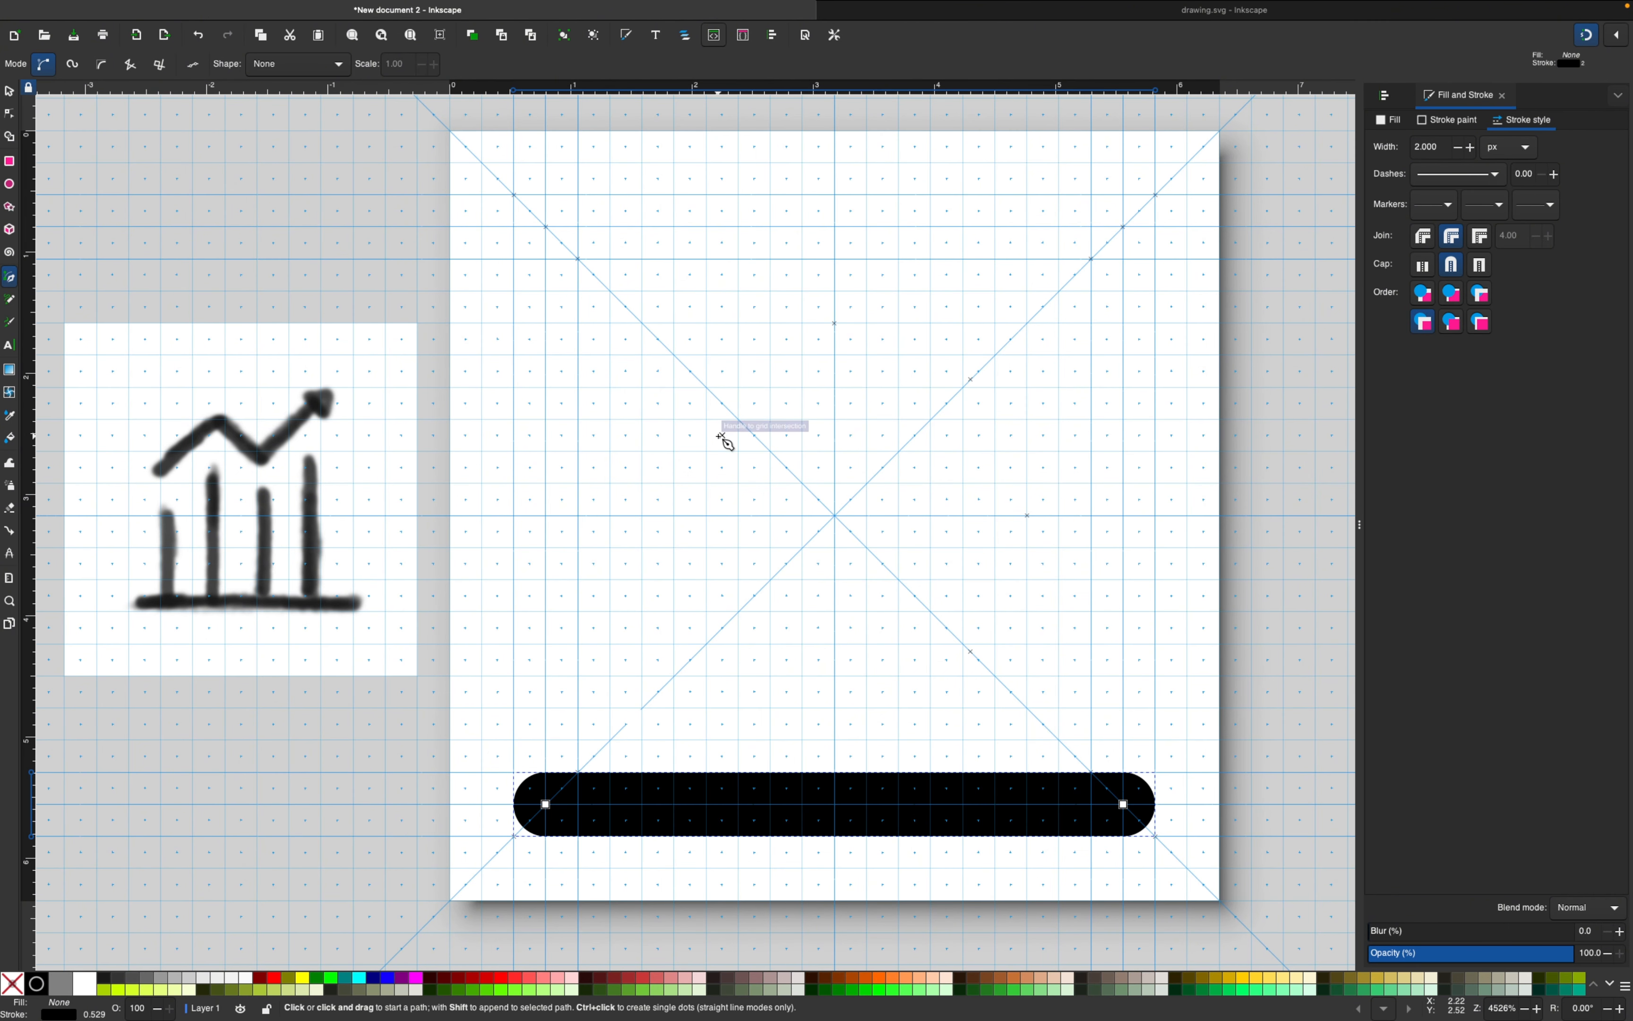
left_click(610, 804)
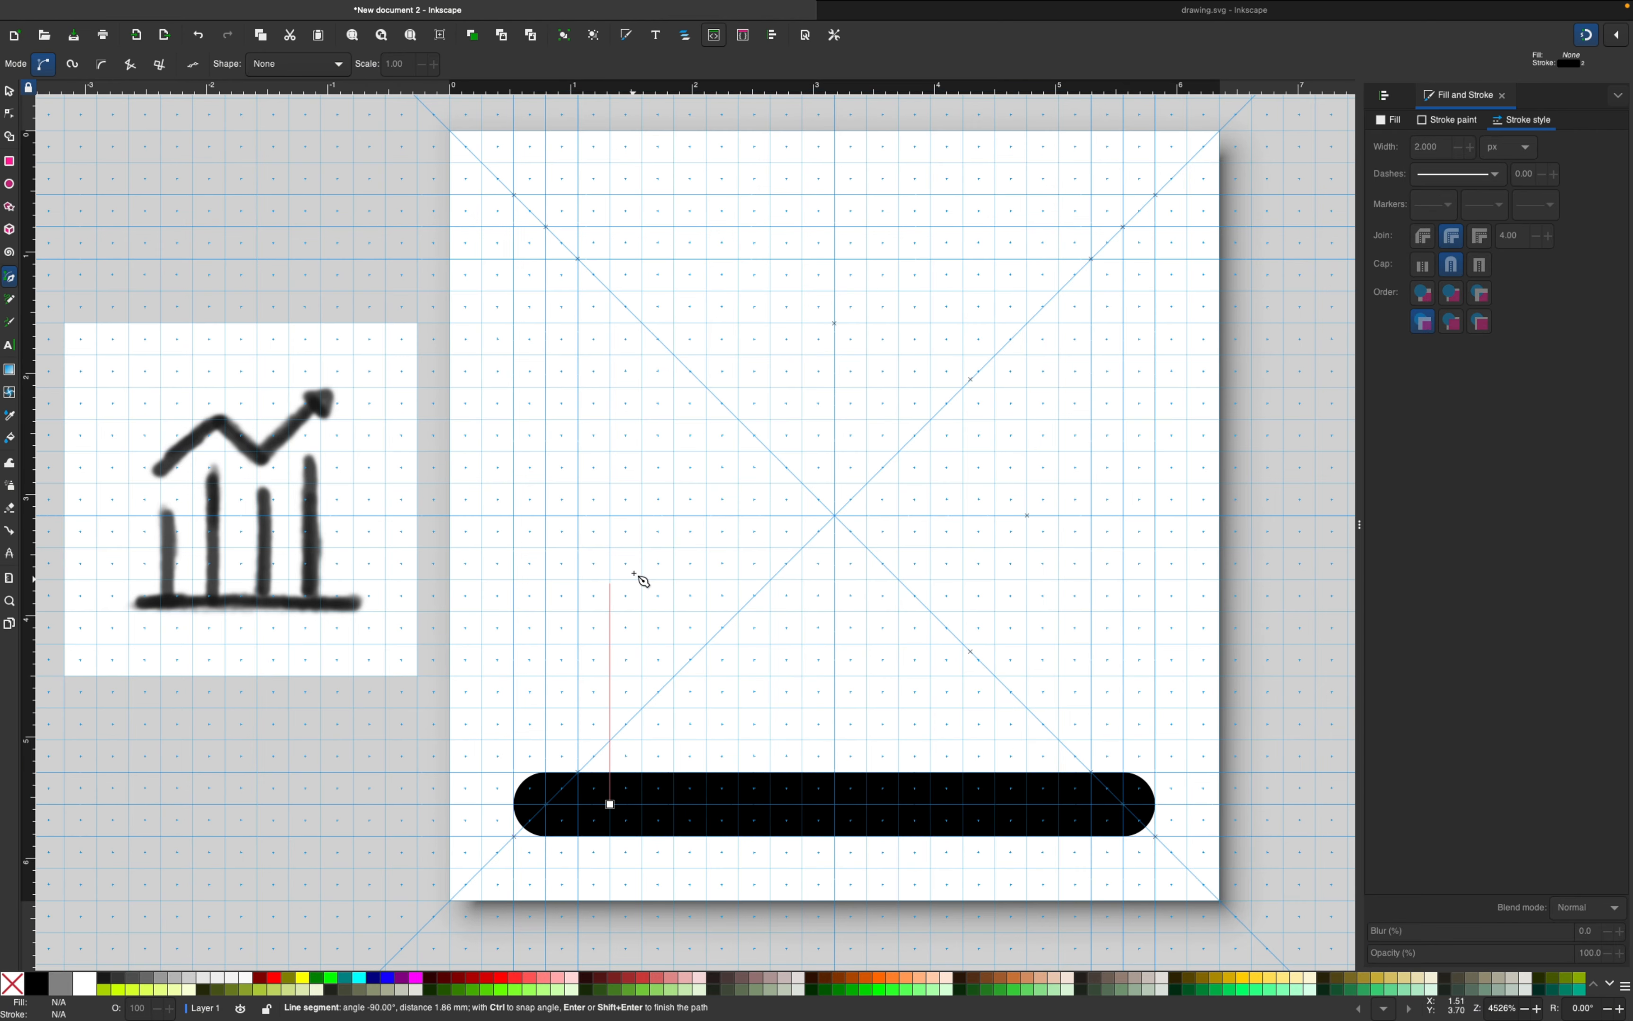
double_click(612, 611)
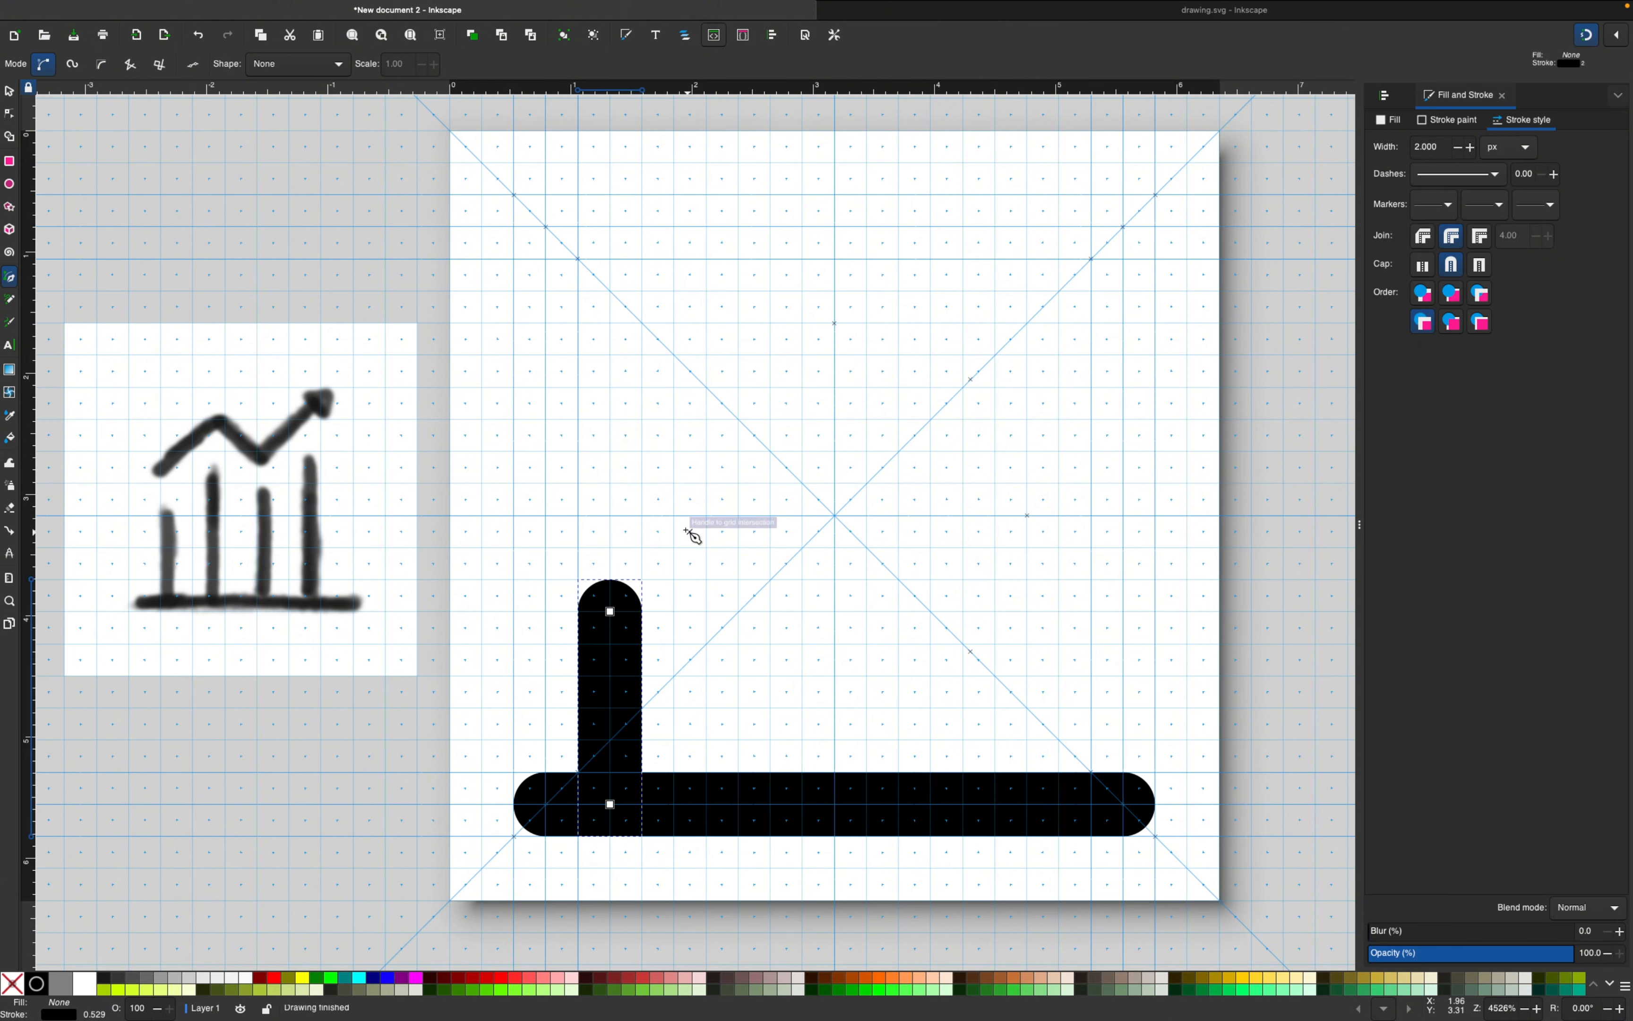
Step: Duplicate the vertical bar about 1.06 mm to the right and extend the copy's top node up to the page's horizontal centre guide
left_click(10, 91)
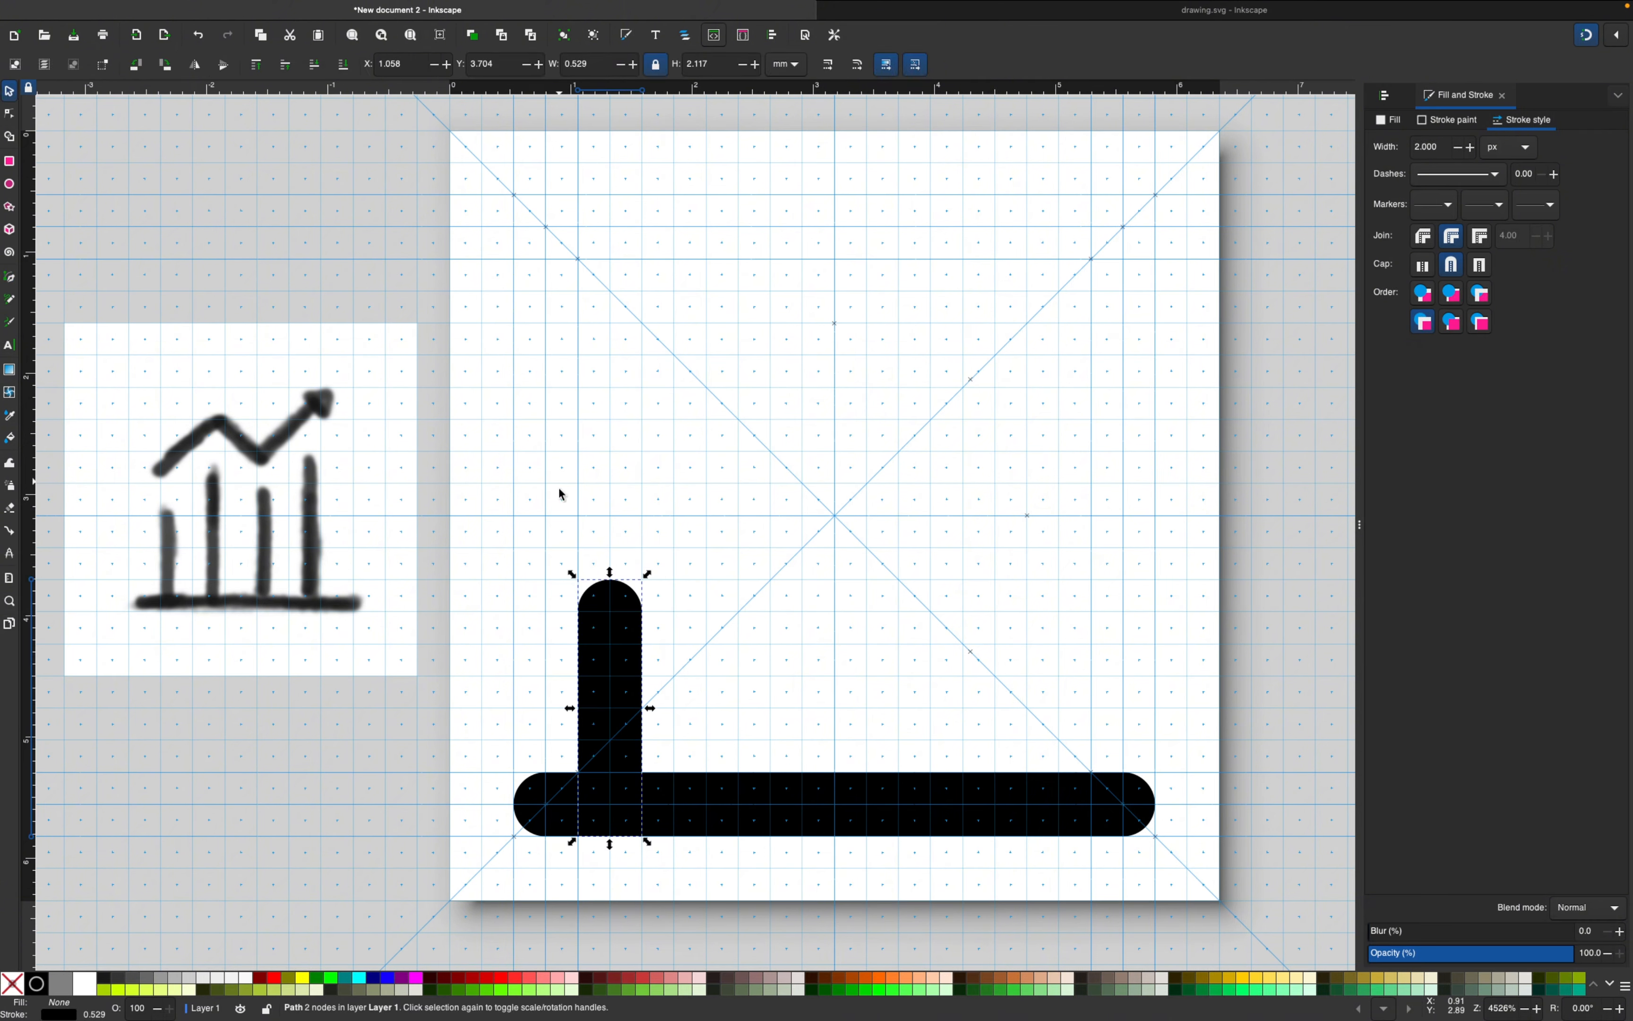
key("ctrl+d")
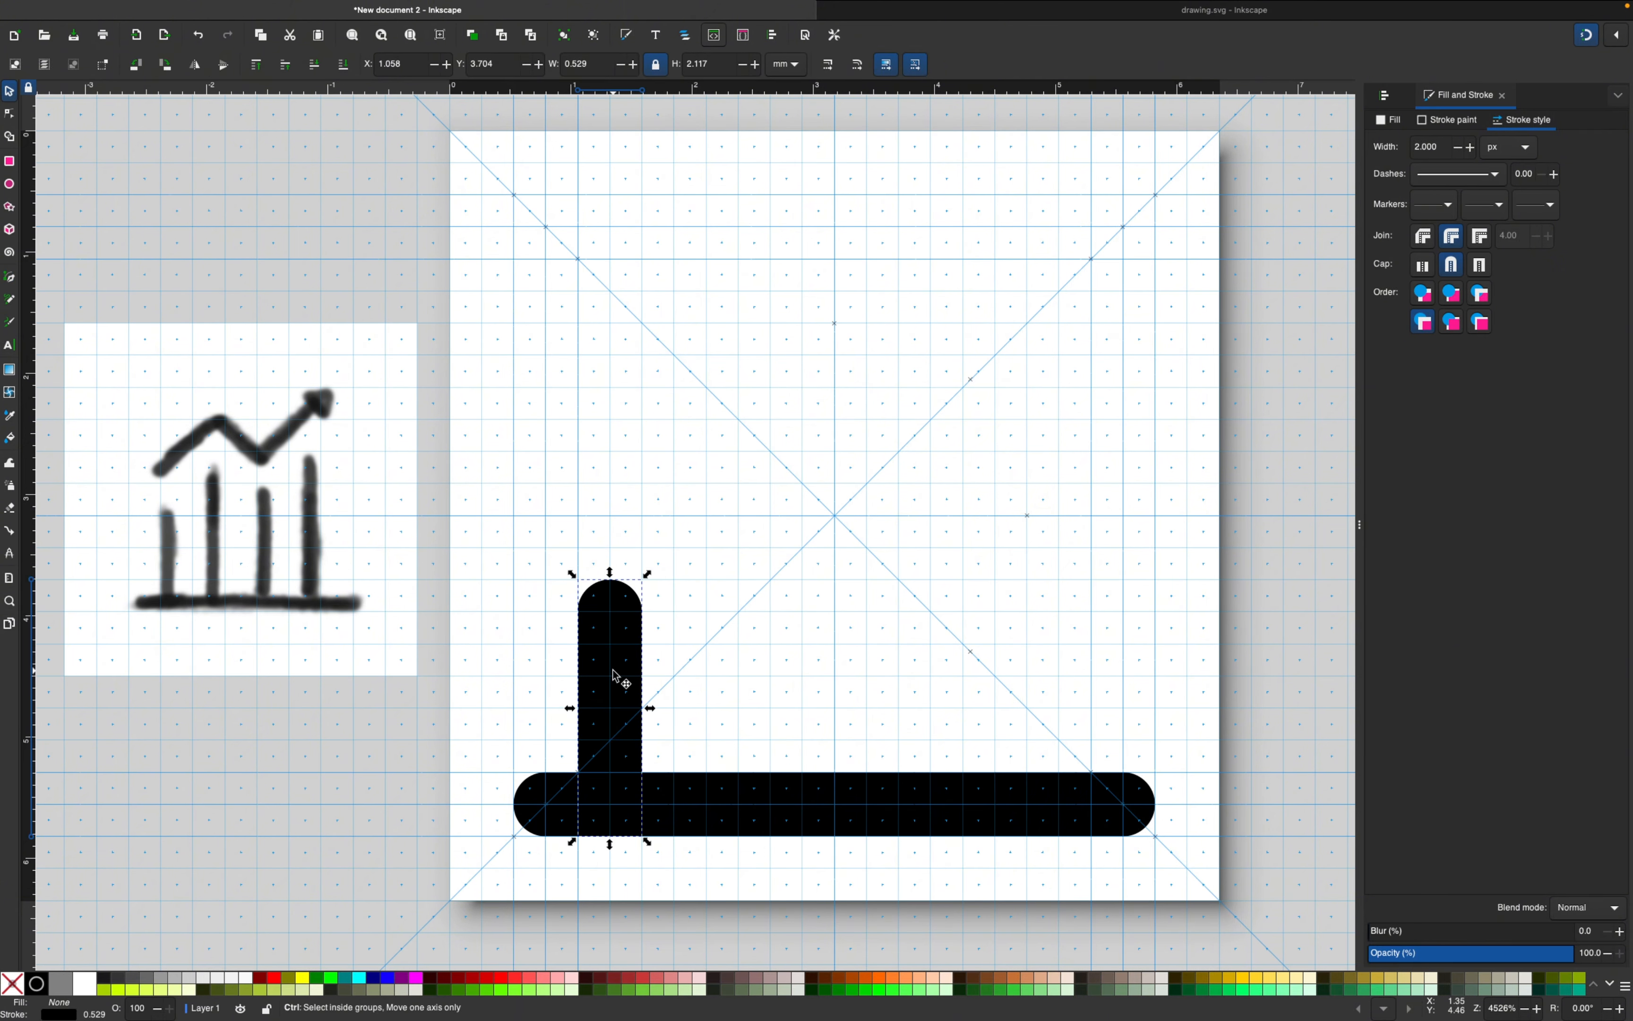
left_click_drag(620, 674, 751, 676)
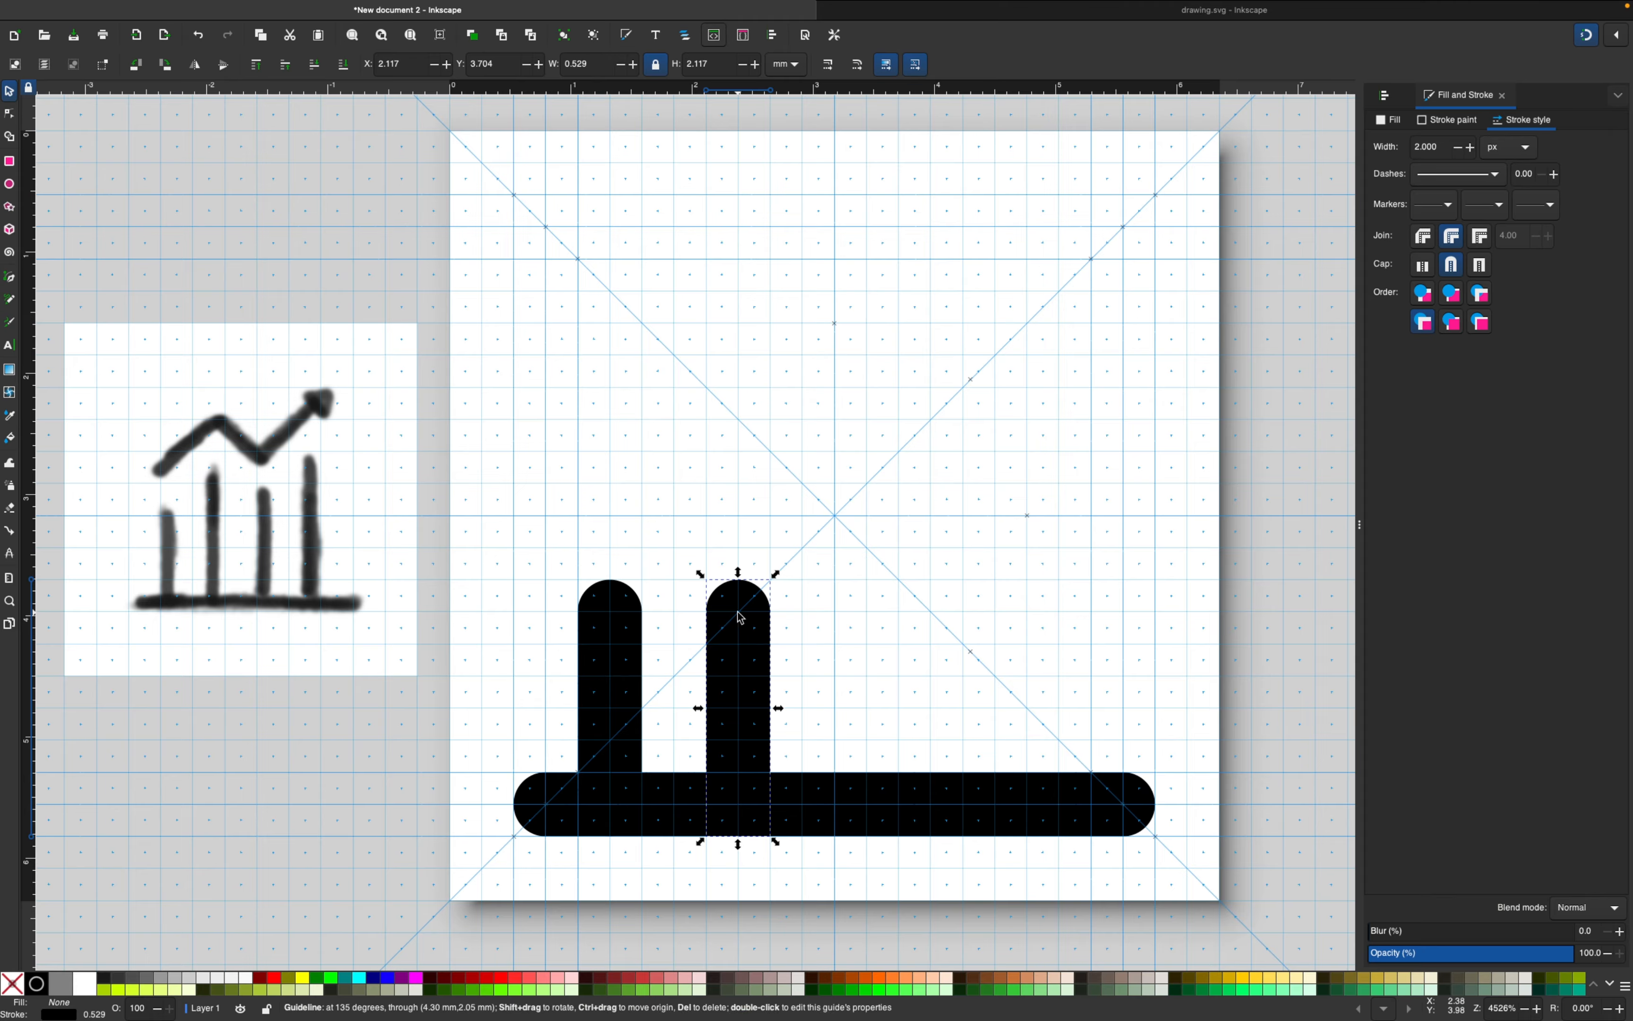
key("n")
left_click_drag(737, 612, 741, 512)
left_click(820, 620)
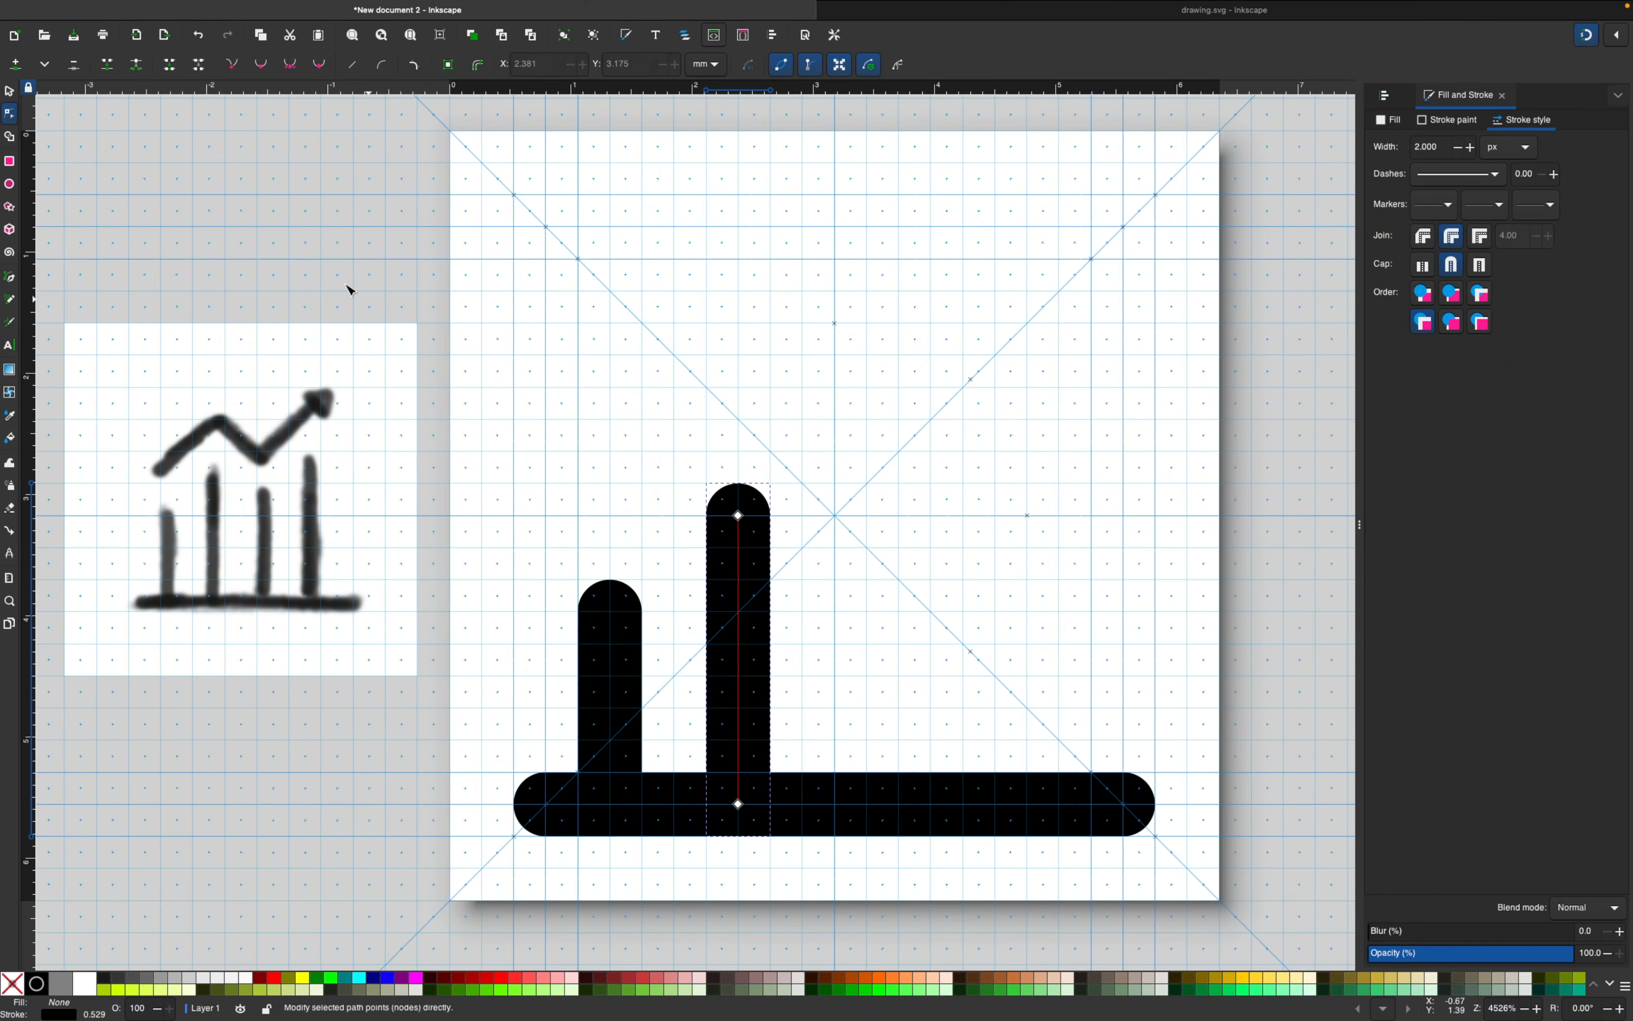
Step: Duplicate the short bar and the tall bar to form evenly spaced third and fourth bars along the baseline
left_click(9, 90)
left_click(597, 632)
key("ctrl+d")
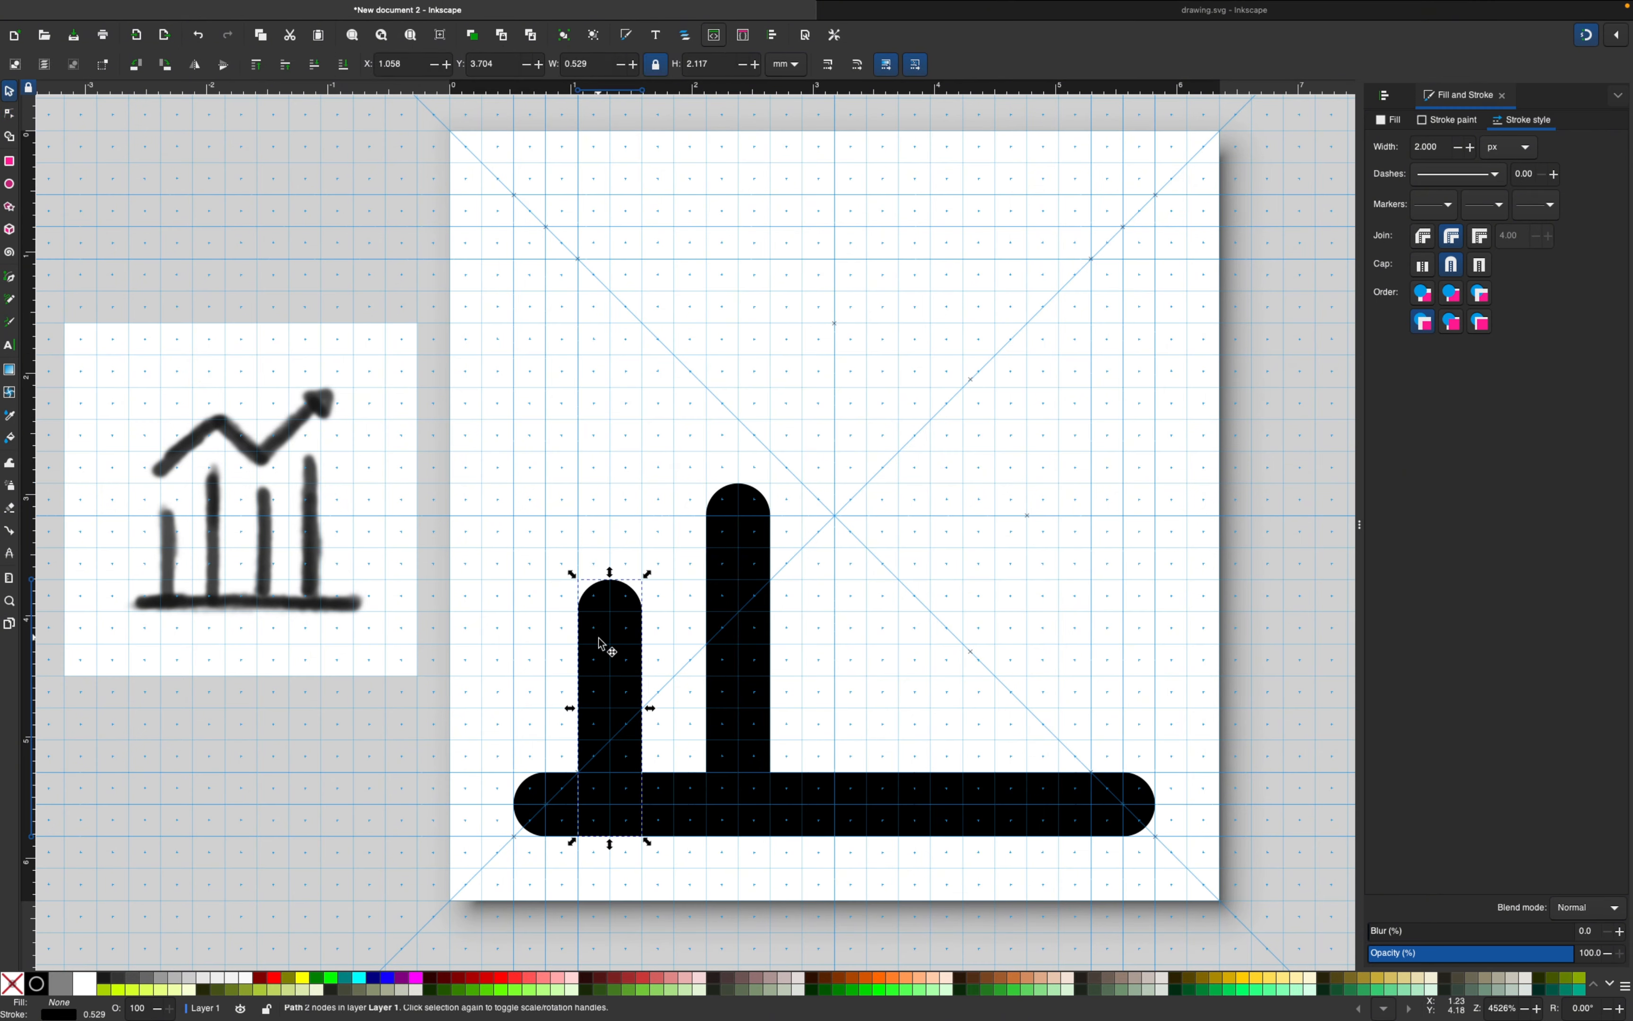
left_click_drag(602, 638, 871, 657)
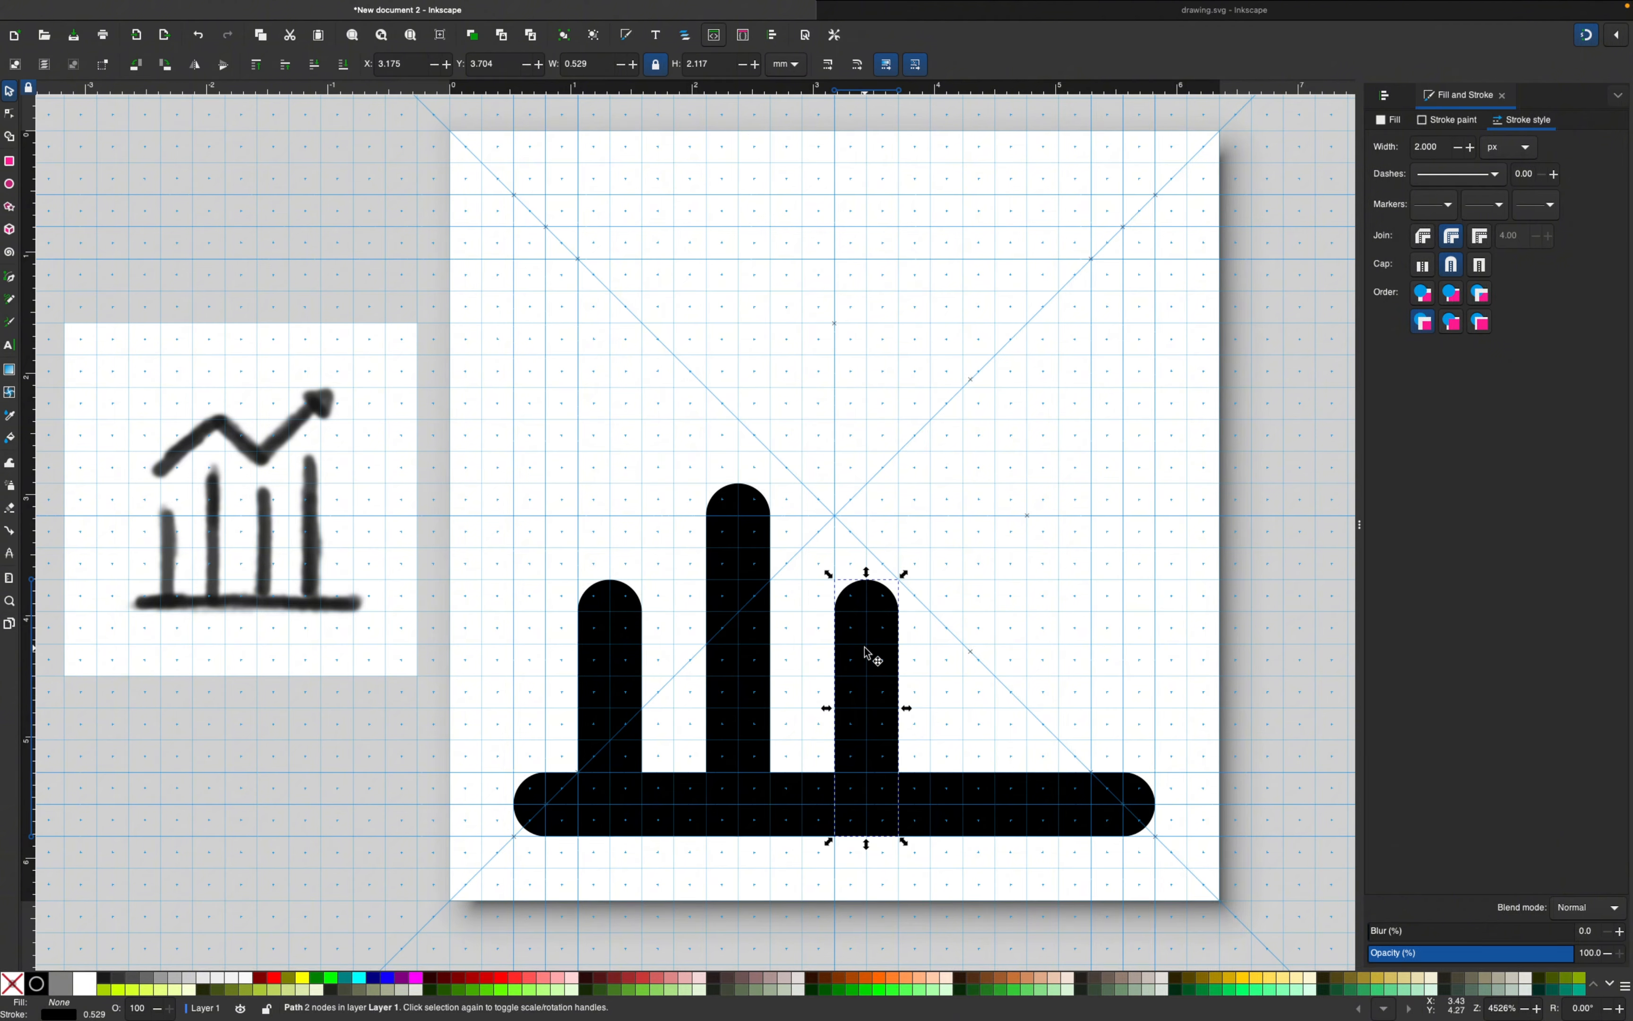
left_click(742, 575)
key("ctrl+d")
left_click_drag(736, 573, 1000, 619)
Step: Shift the four vertical bars together about 0.26 mm to the right to centre them on the baseline
left_click_drag(1110, 423, 551, 903)
left_click_drag(888, 706, 922, 705)
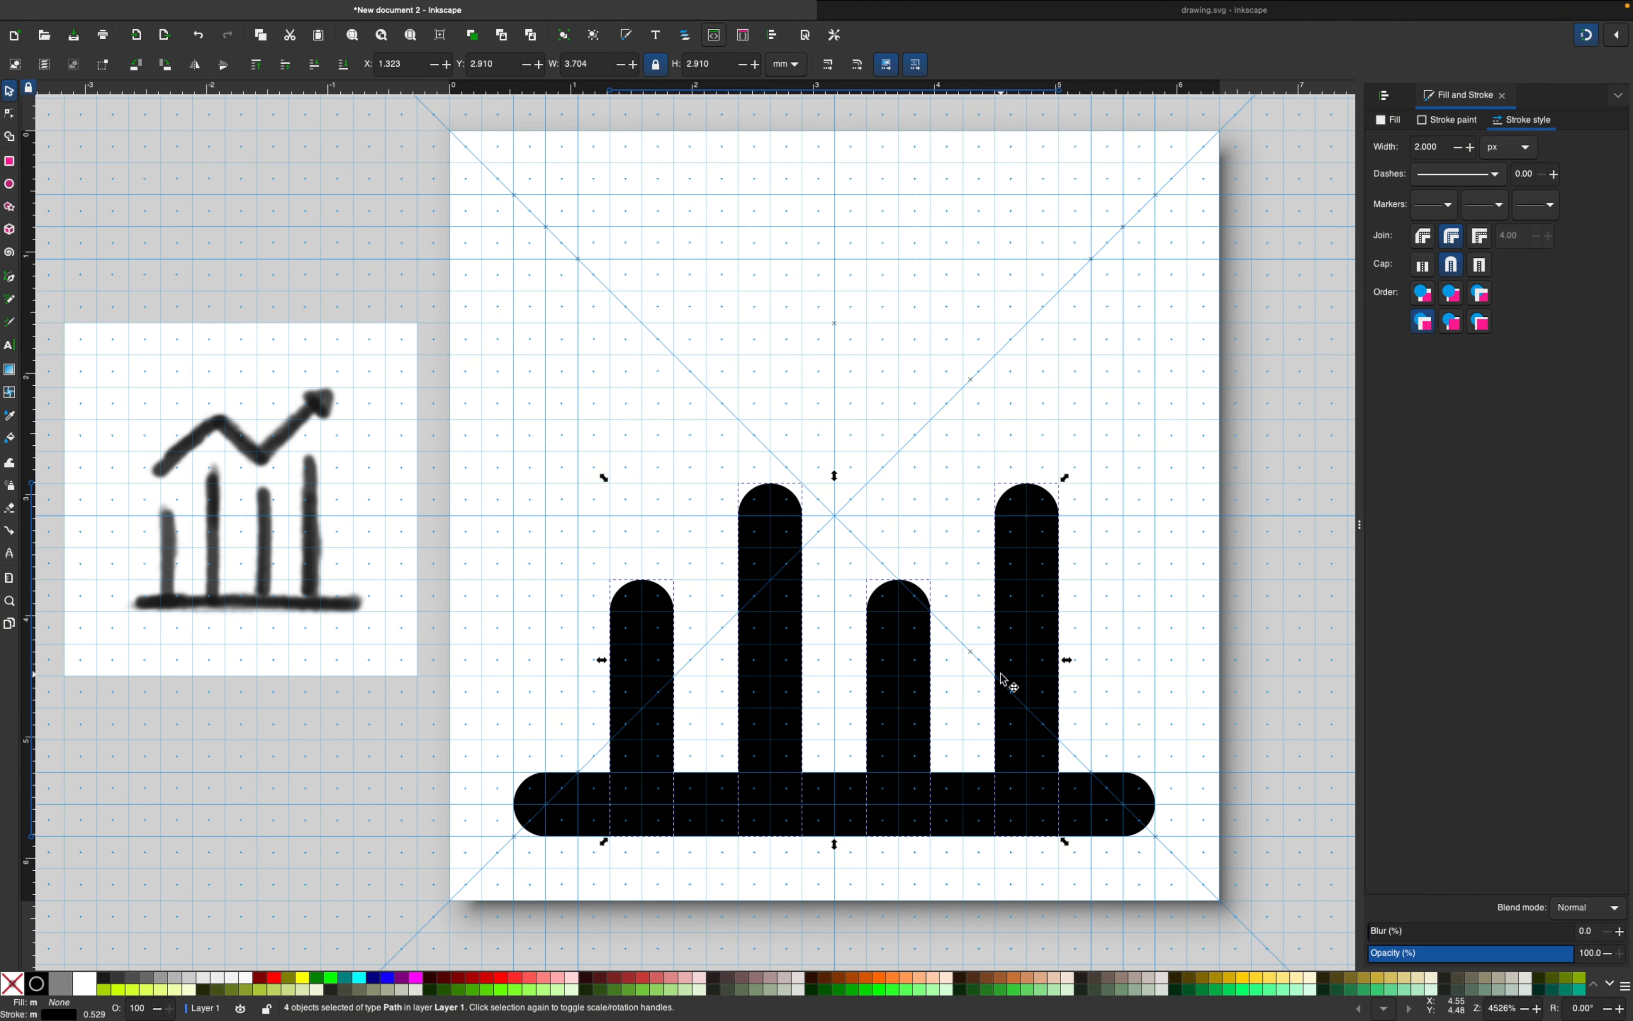
left_click(1097, 578)
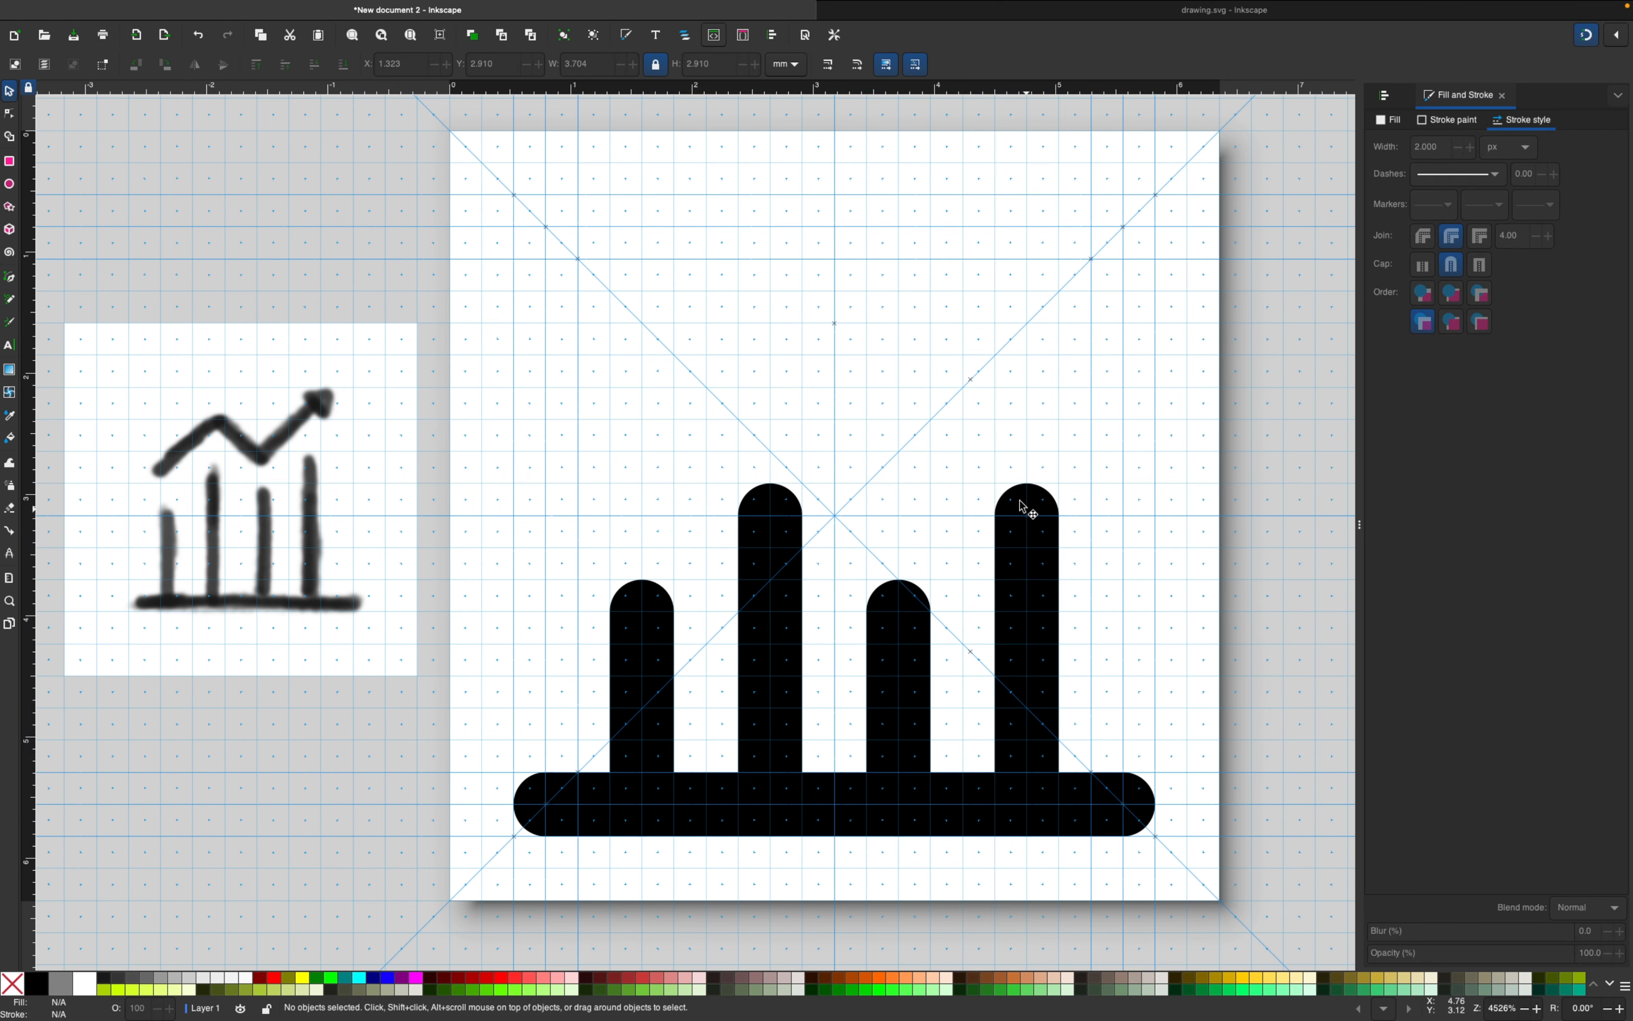
Step: Draw an open zigzag trend line above the bars, rising to the second bar, dipping at the third and rising above the fourth
scroll(622, 339, "up", 2)
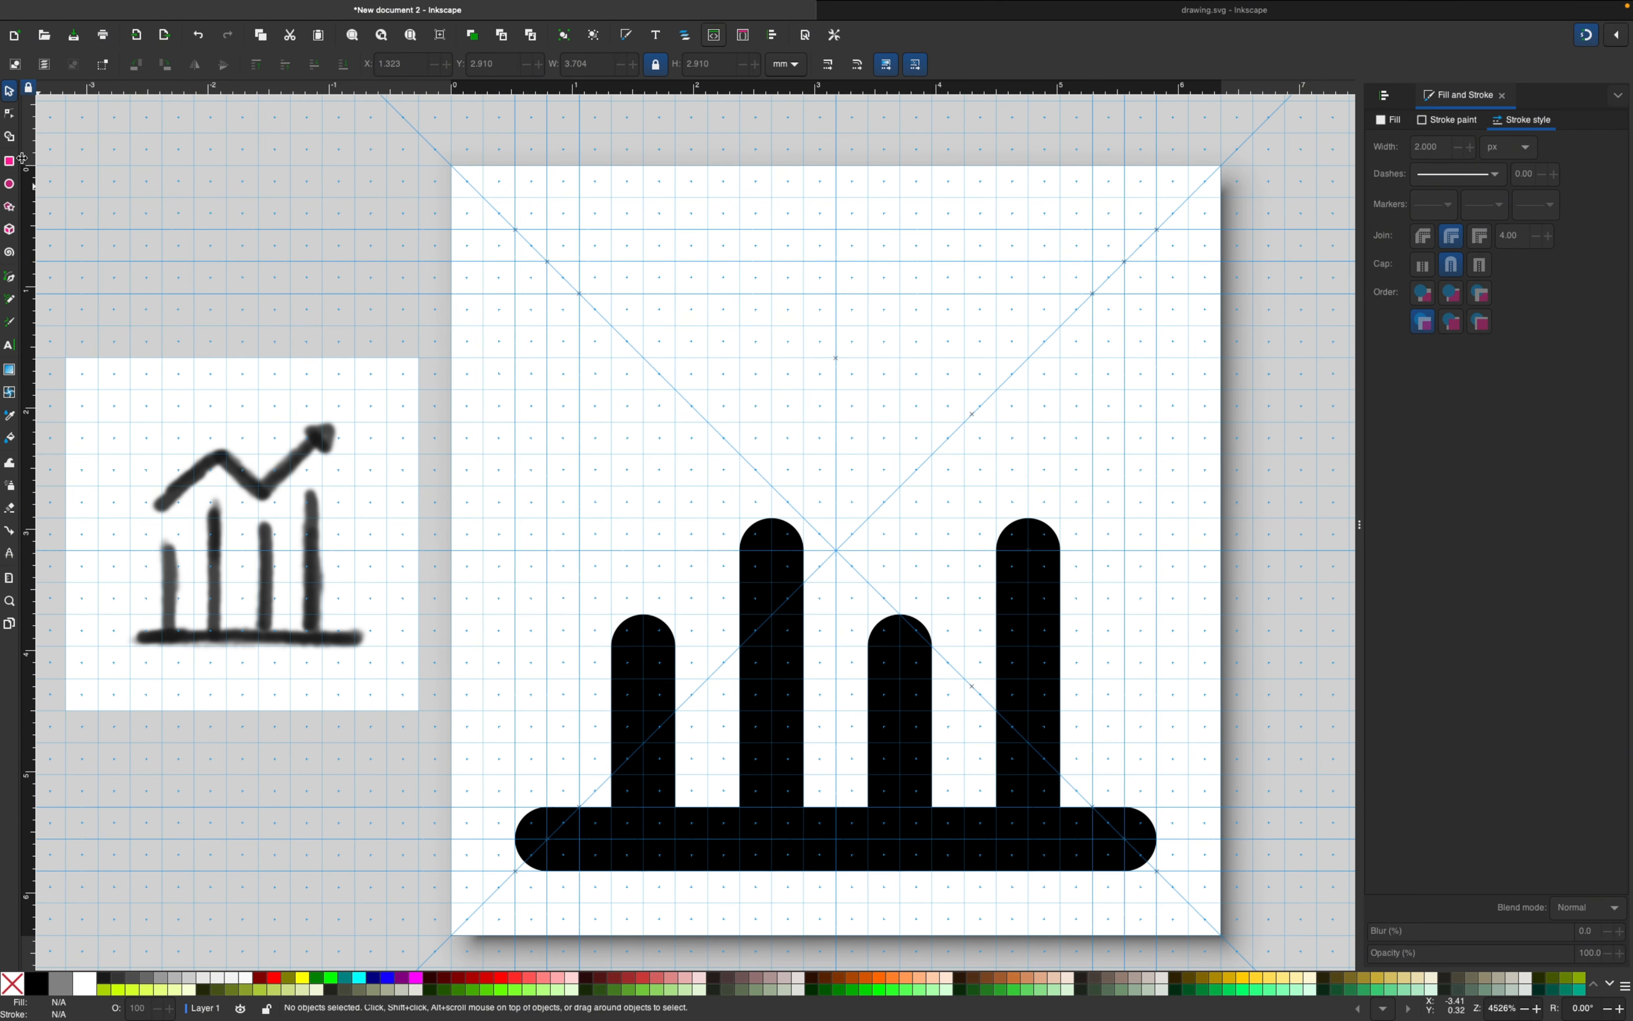
left_click(10, 276)
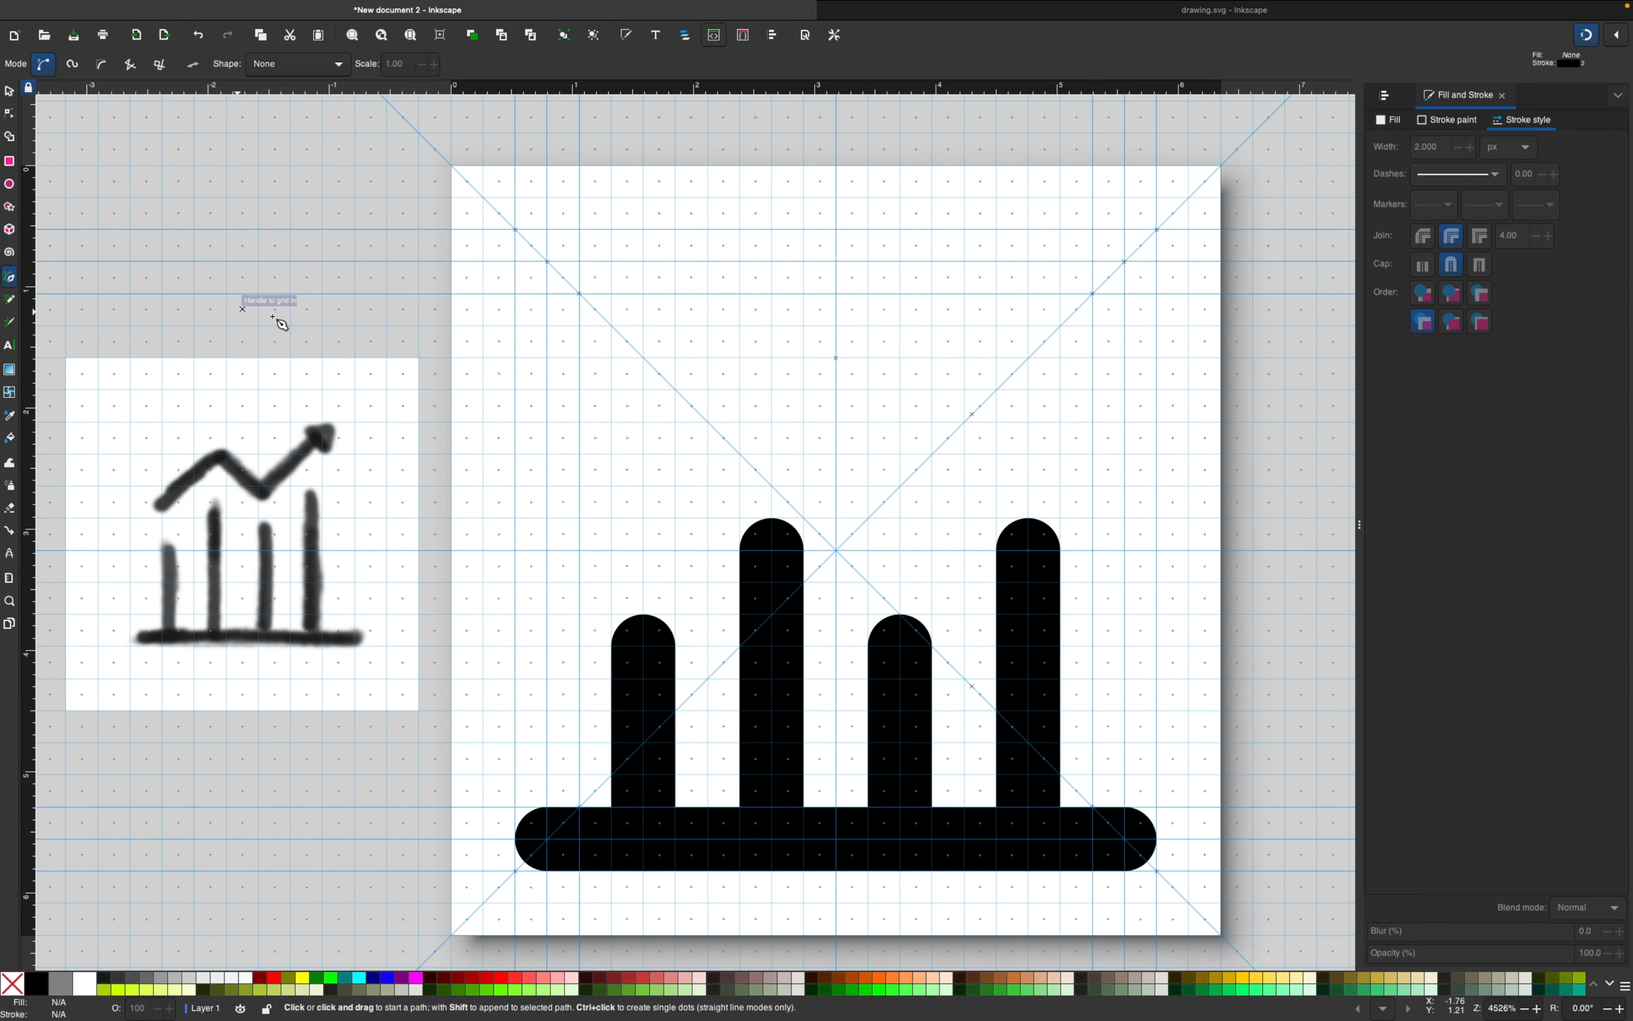
scroll(649, 419, "down", 5)
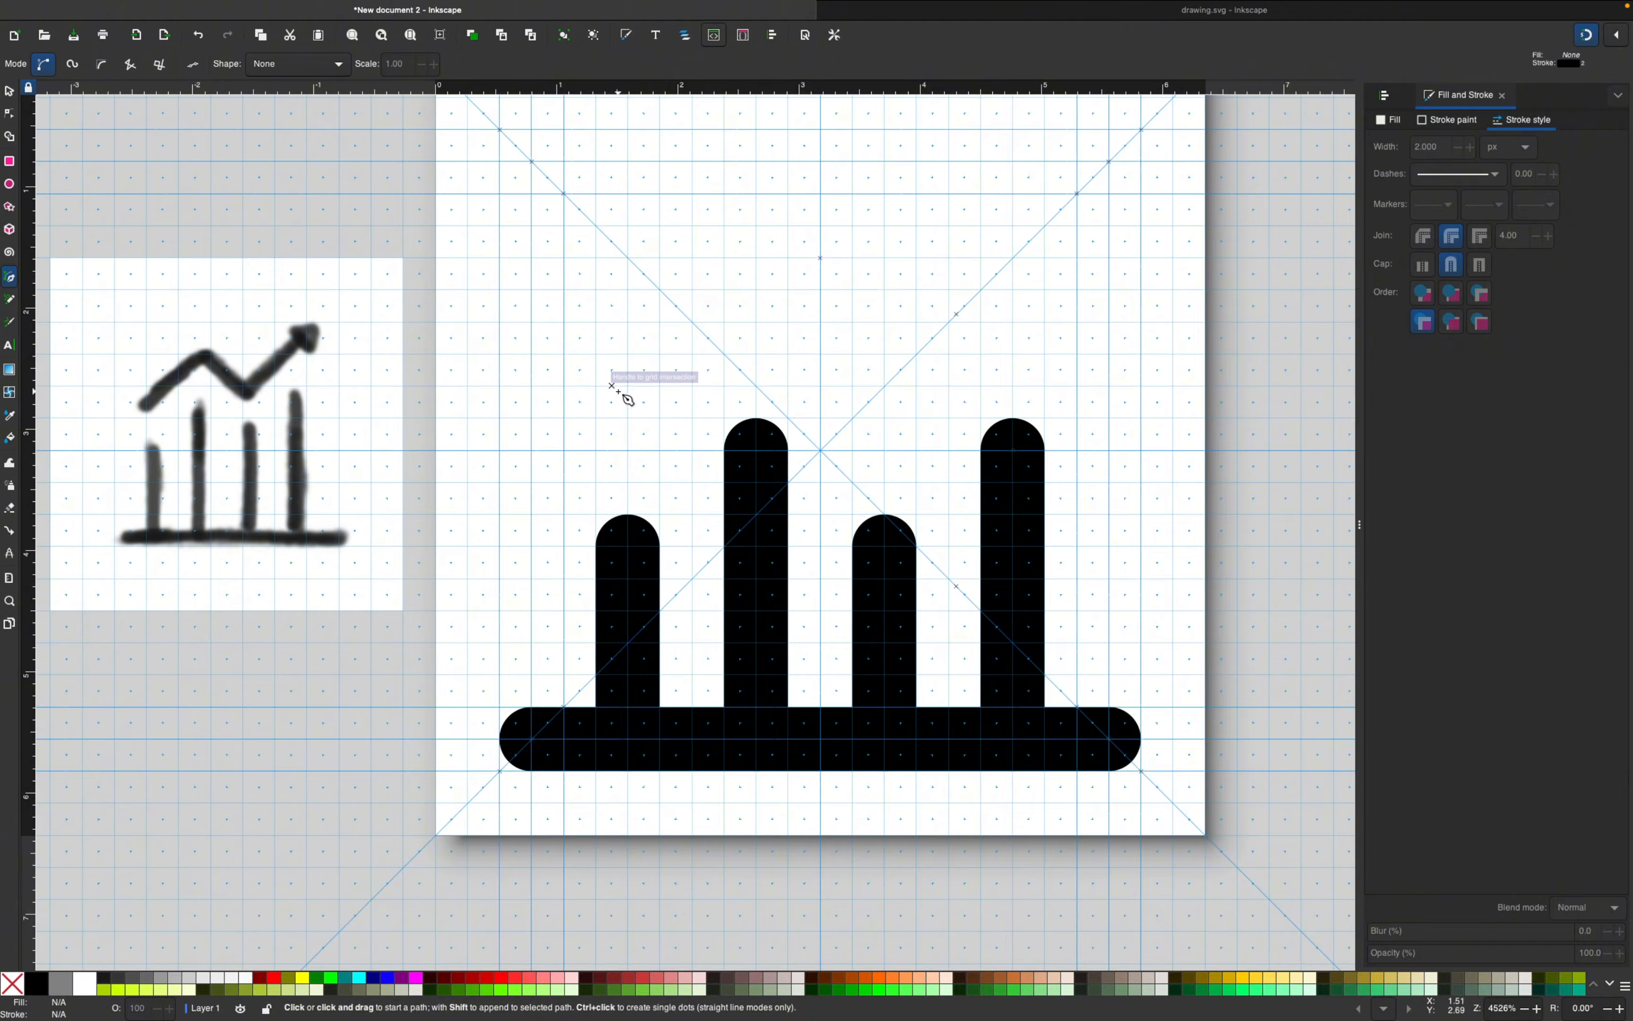
left_click(611, 402)
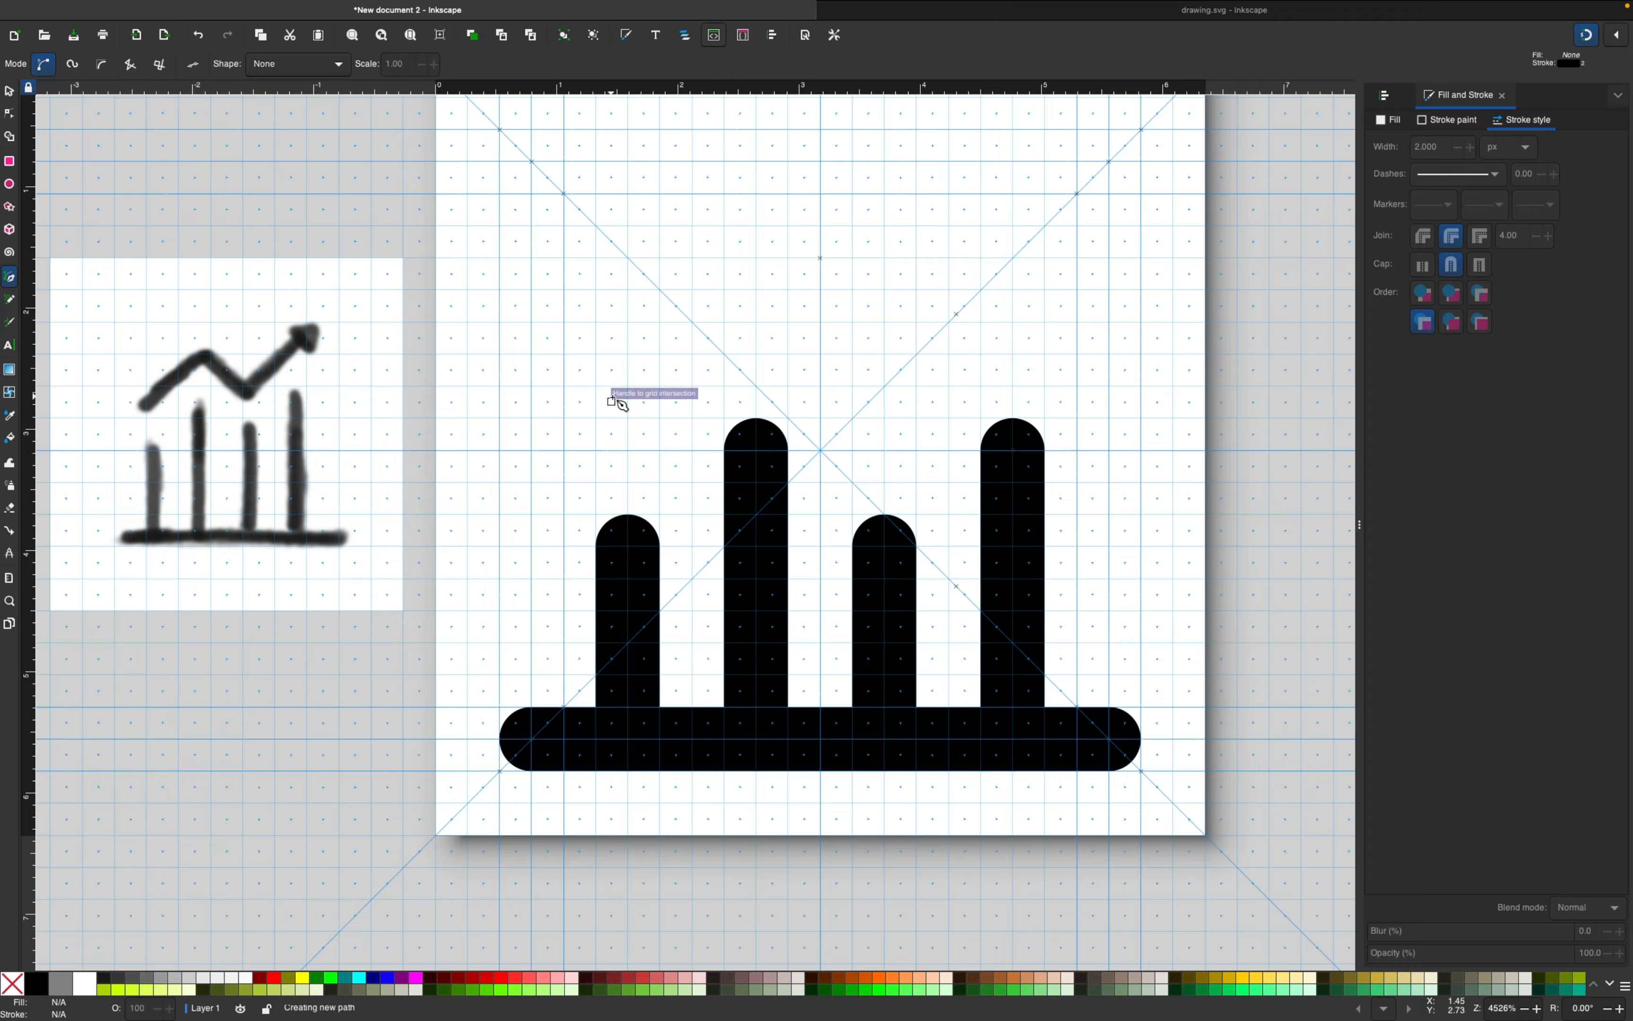
left_click(741, 276)
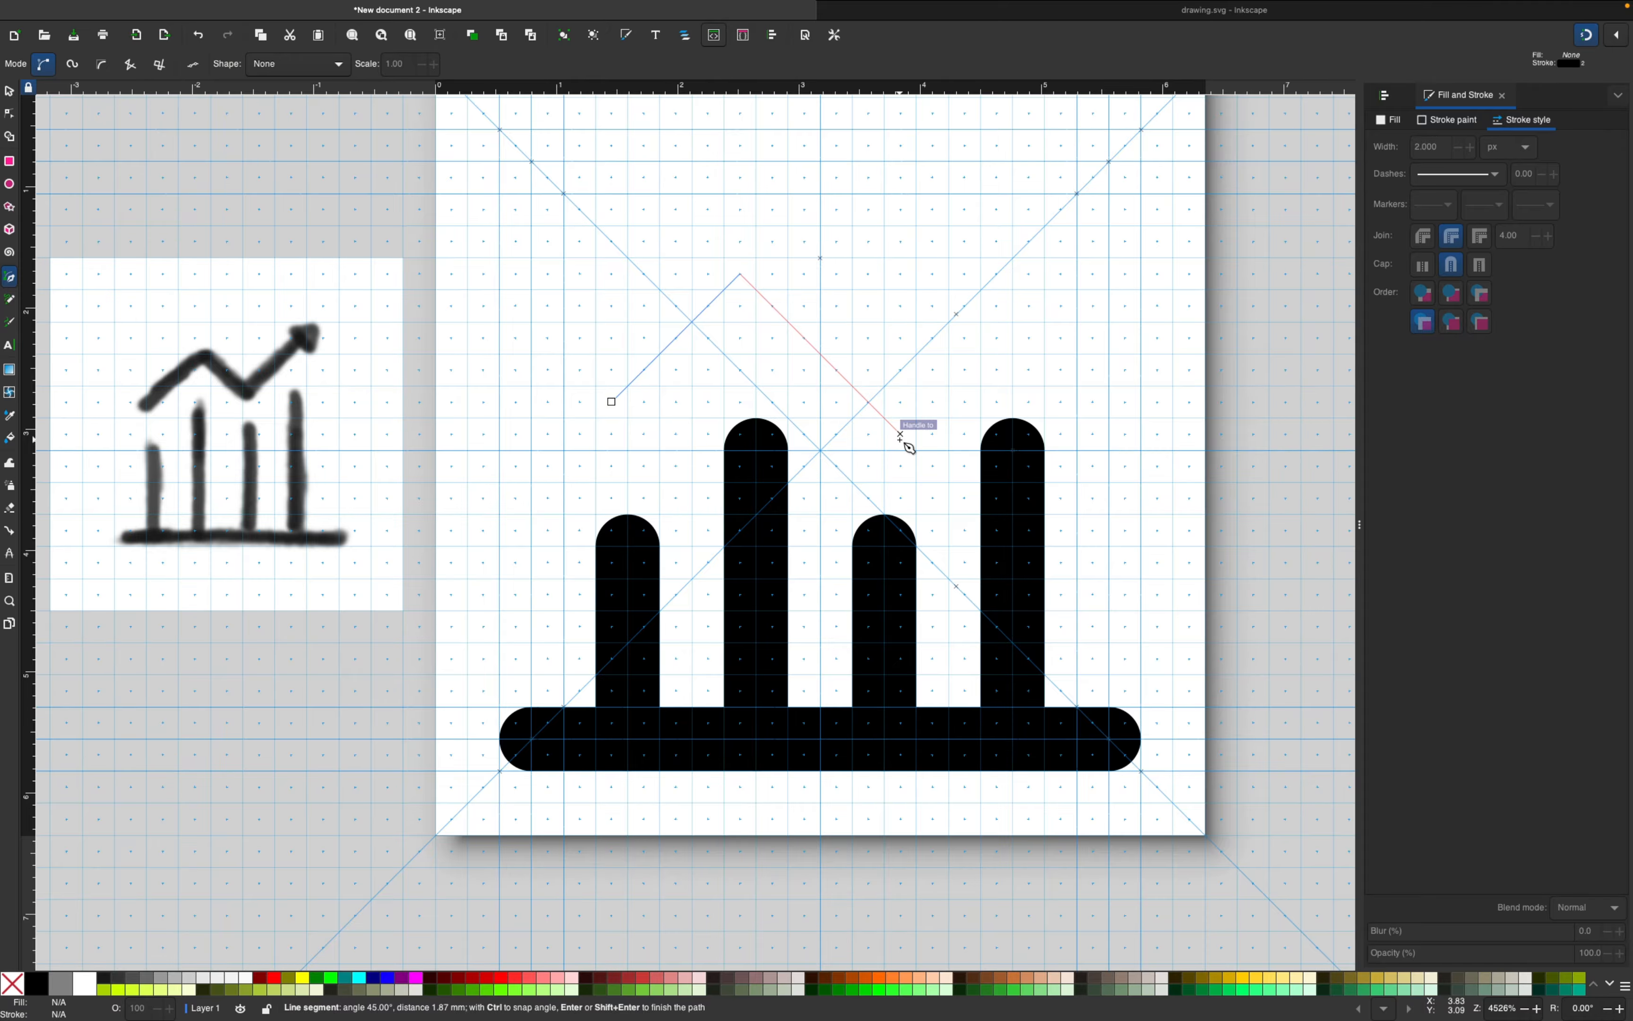
left_click(884, 419)
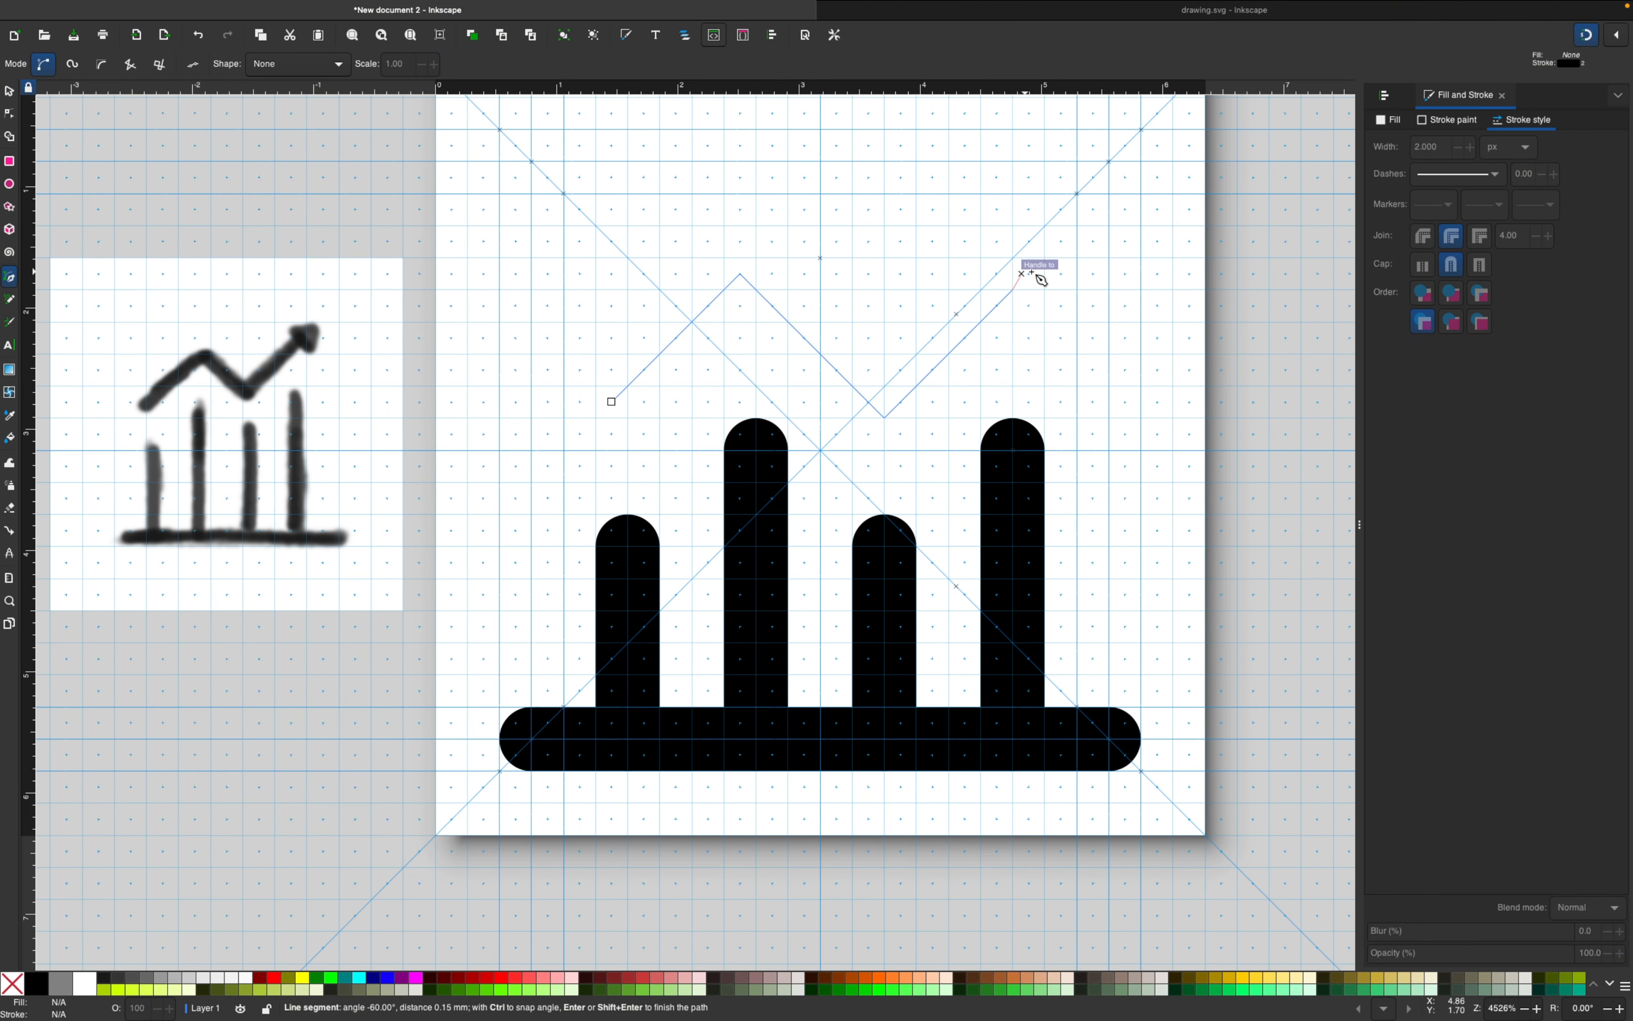
key("BackSpace")
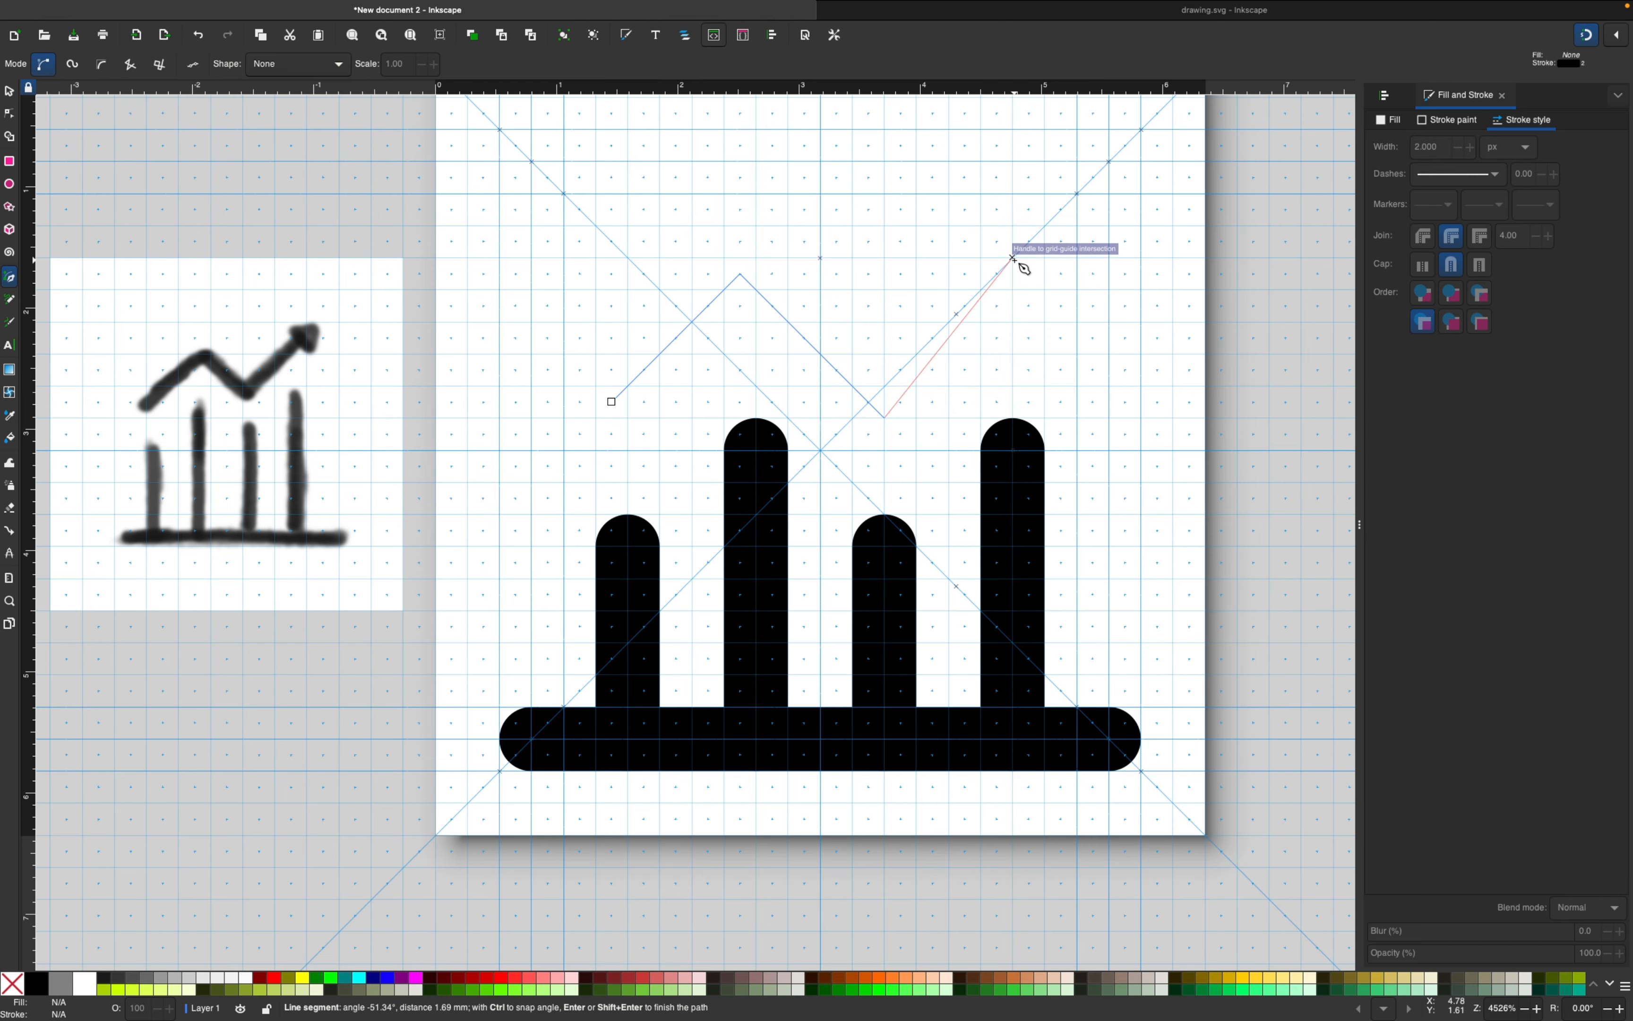
left_click(1010, 257)
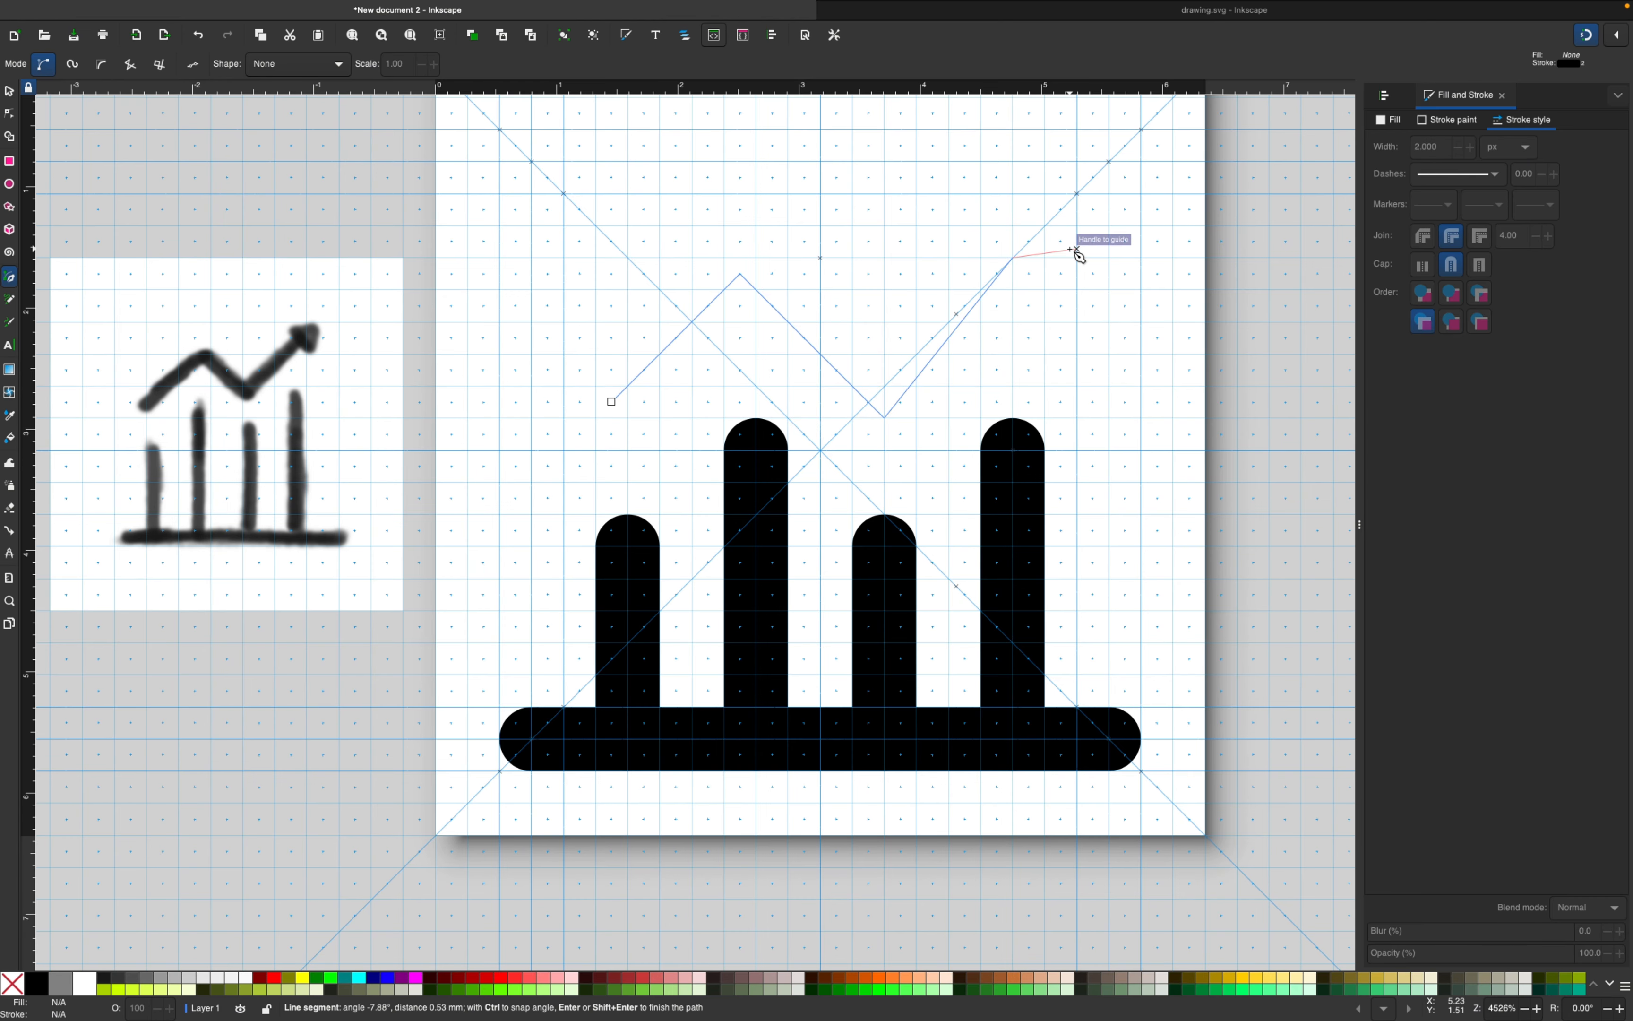
key("Return")
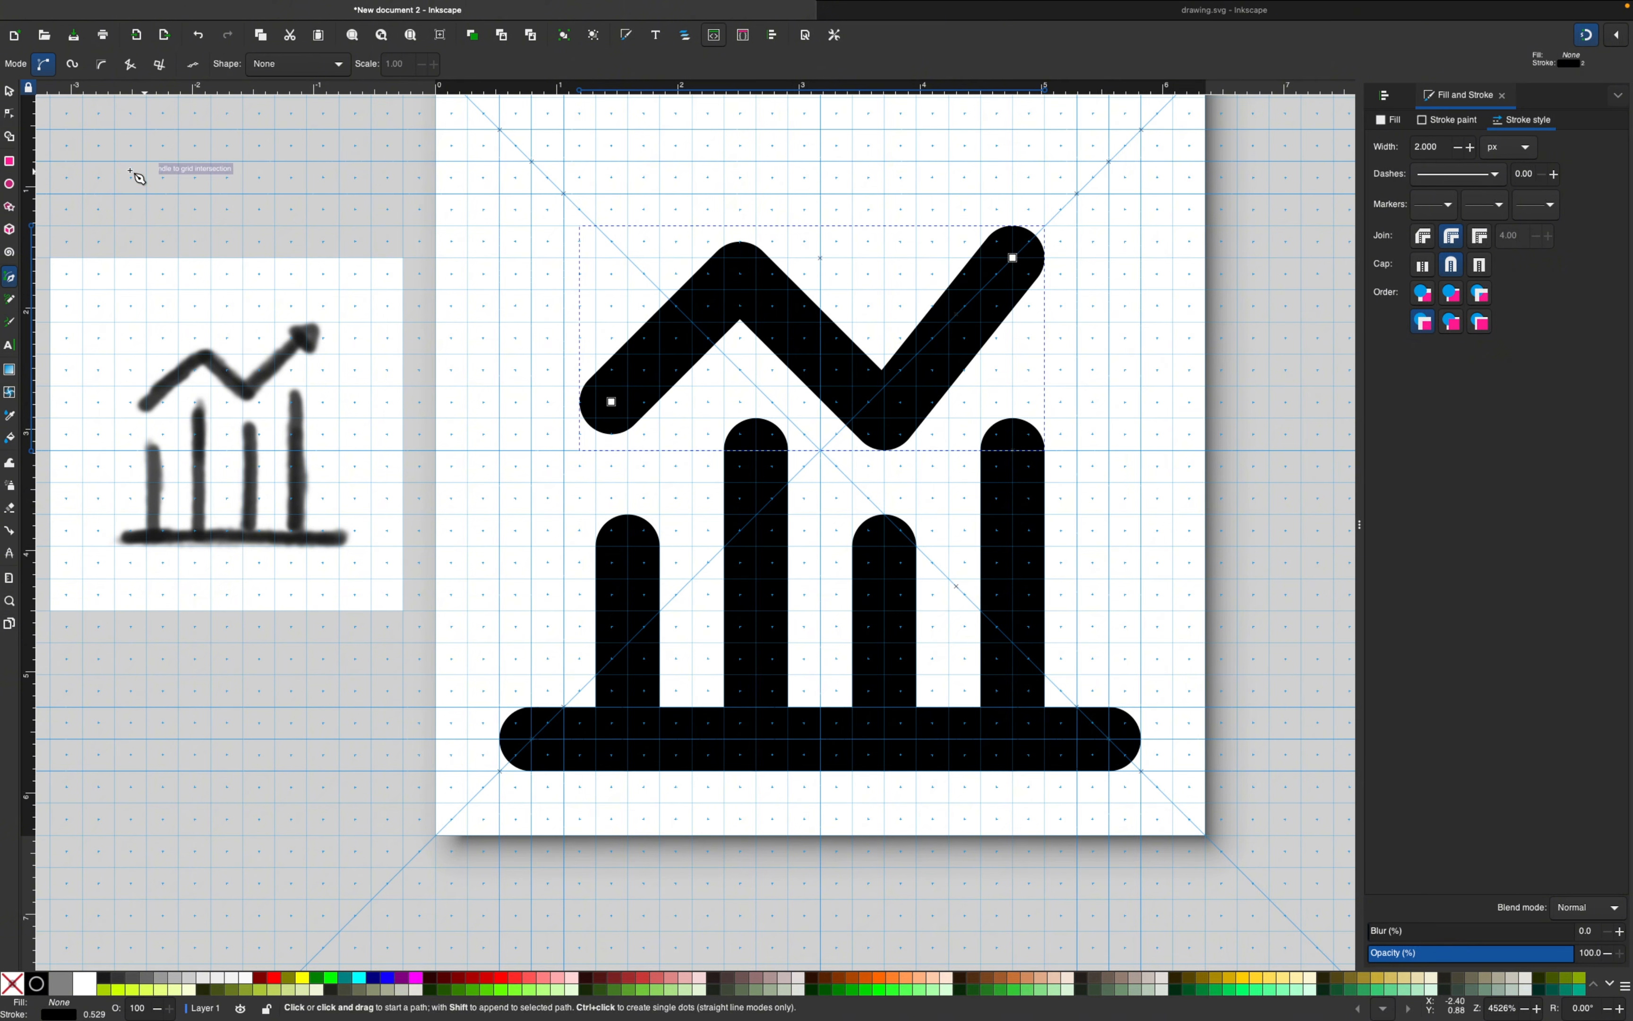
Step: Move the trend line's valley node up about 0.26 mm so its last segment rises at 45 degrees
left_click(10, 114)
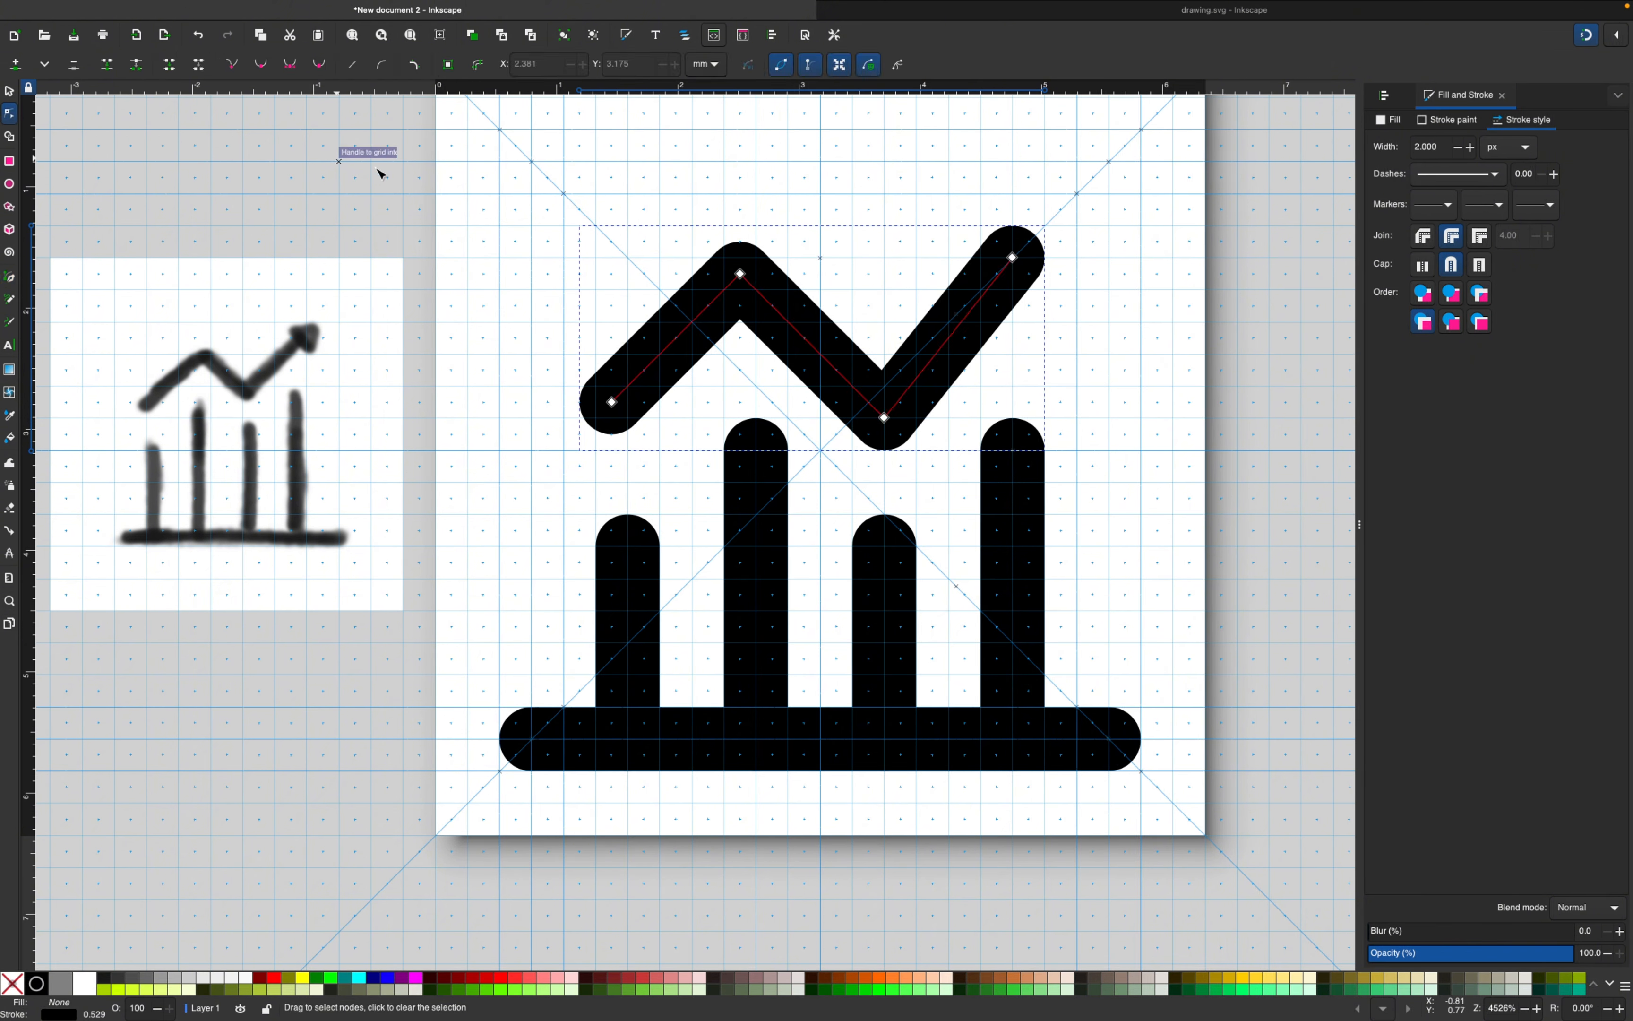
left_click(884, 417)
left_click_drag(883, 416, 892, 385)
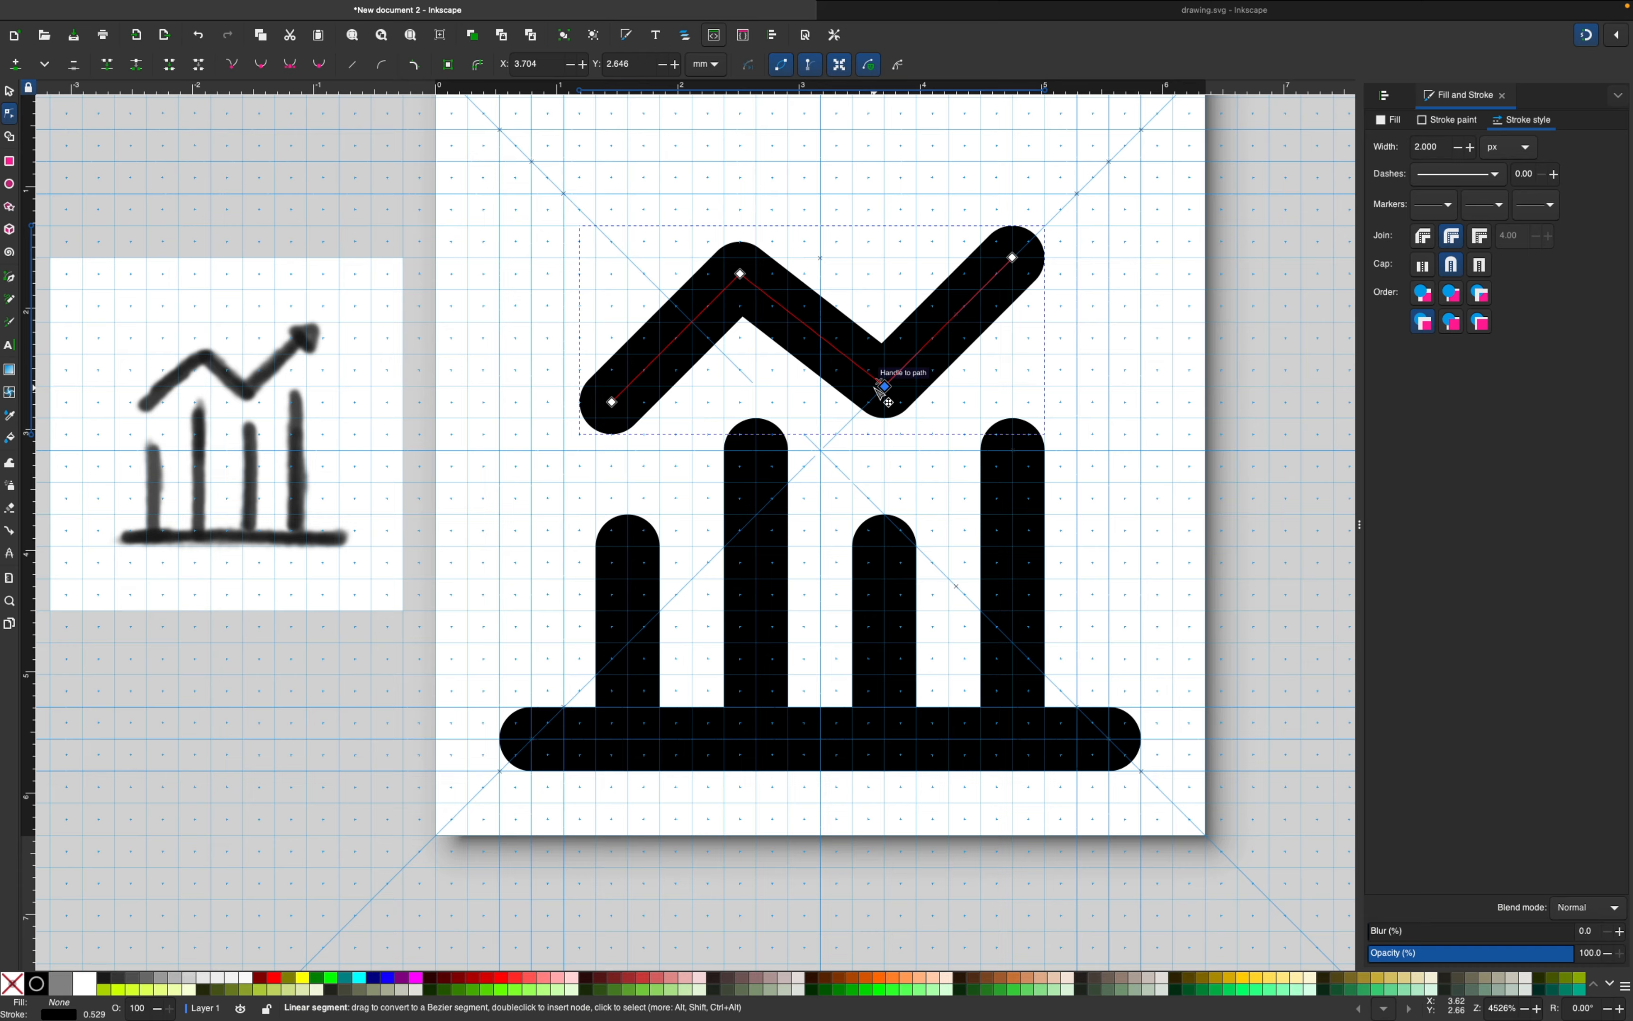
Step: Raise the top node of the third bar by 0.26 mm
left_click(883, 570)
mouse_move(885, 545)
left_mouse_down()
mouse_move(884, 495)
mouse_move(897, 517)
left_mouse_up()
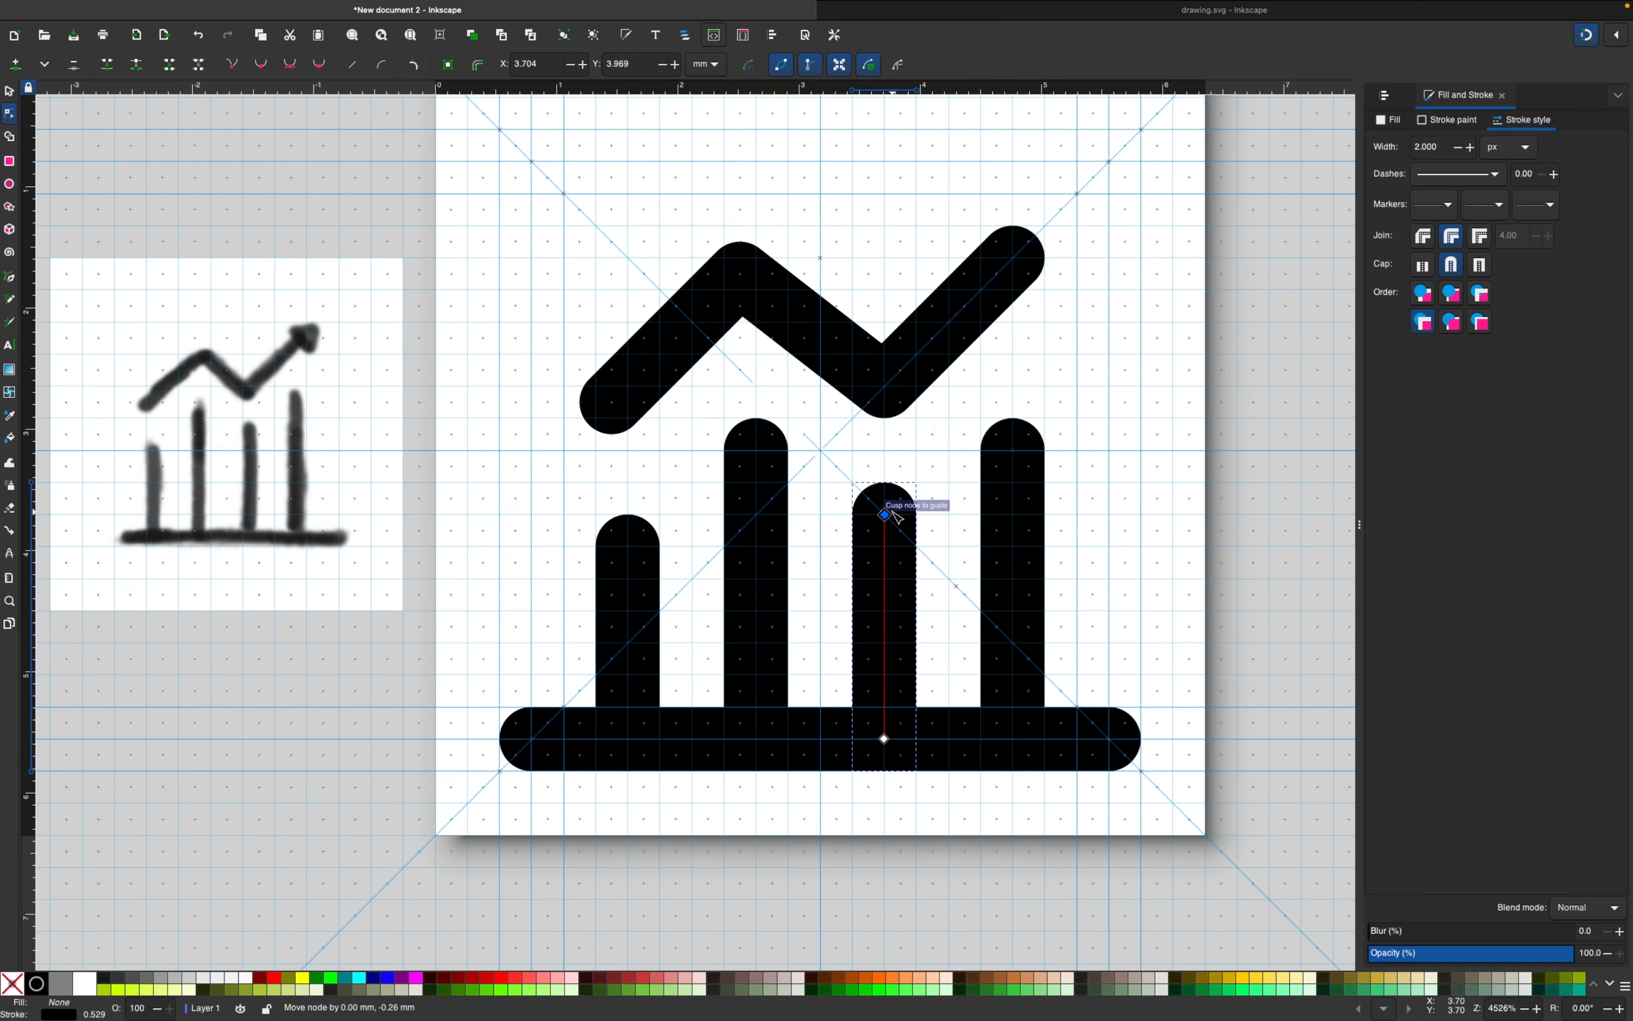
left_click(1148, 338)
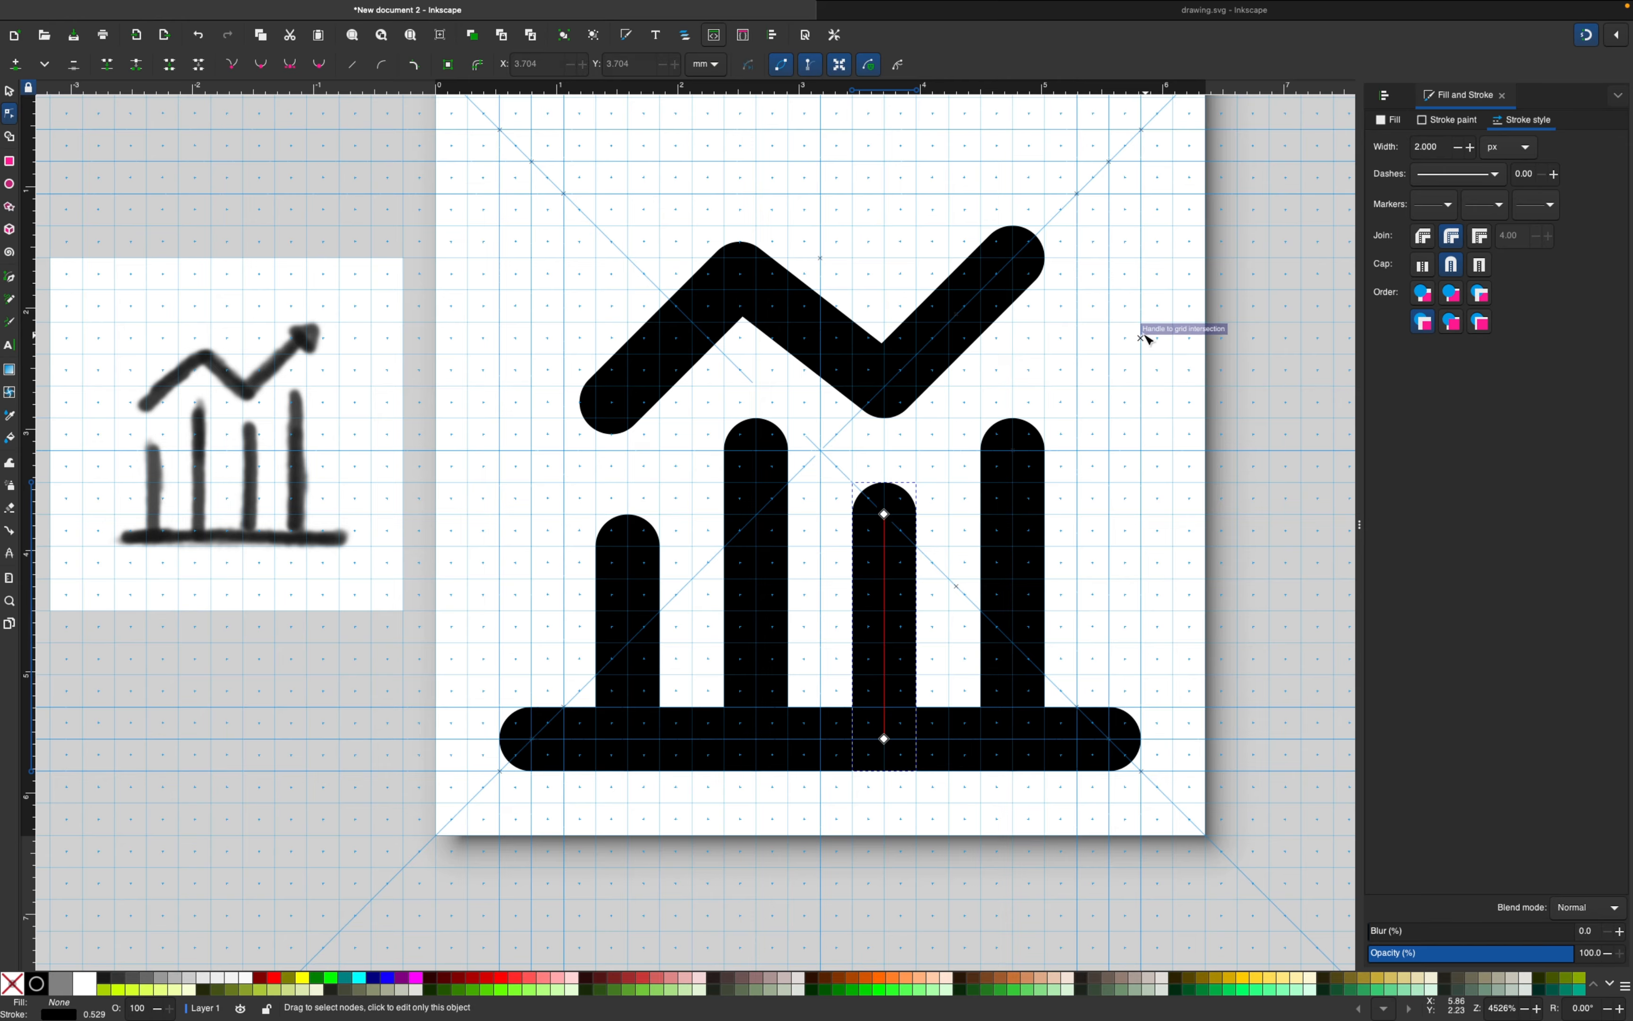
Step: Move the trend line's left end node up and right by about 0.13 mm, centring it above the first bar
left_click(638, 375)
mouse_move(612, 402)
left_mouse_down()
mouse_move(628, 402)
mouse_move(624, 379)
left_mouse_up()
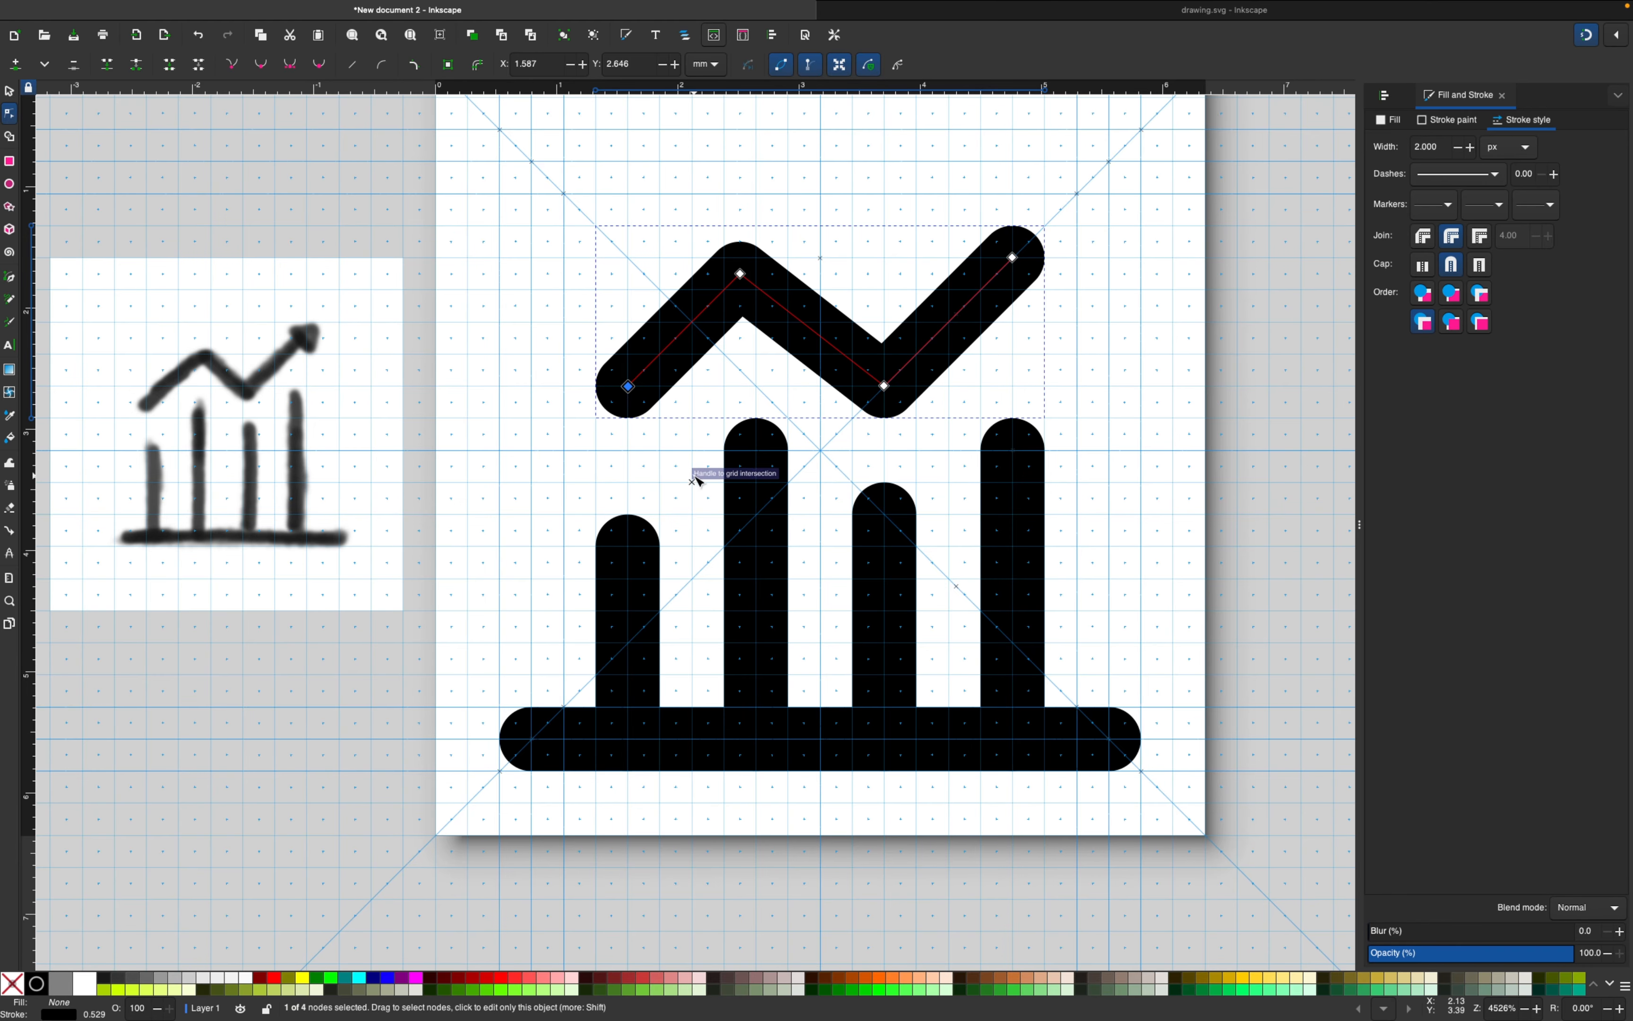
left_click(861, 441)
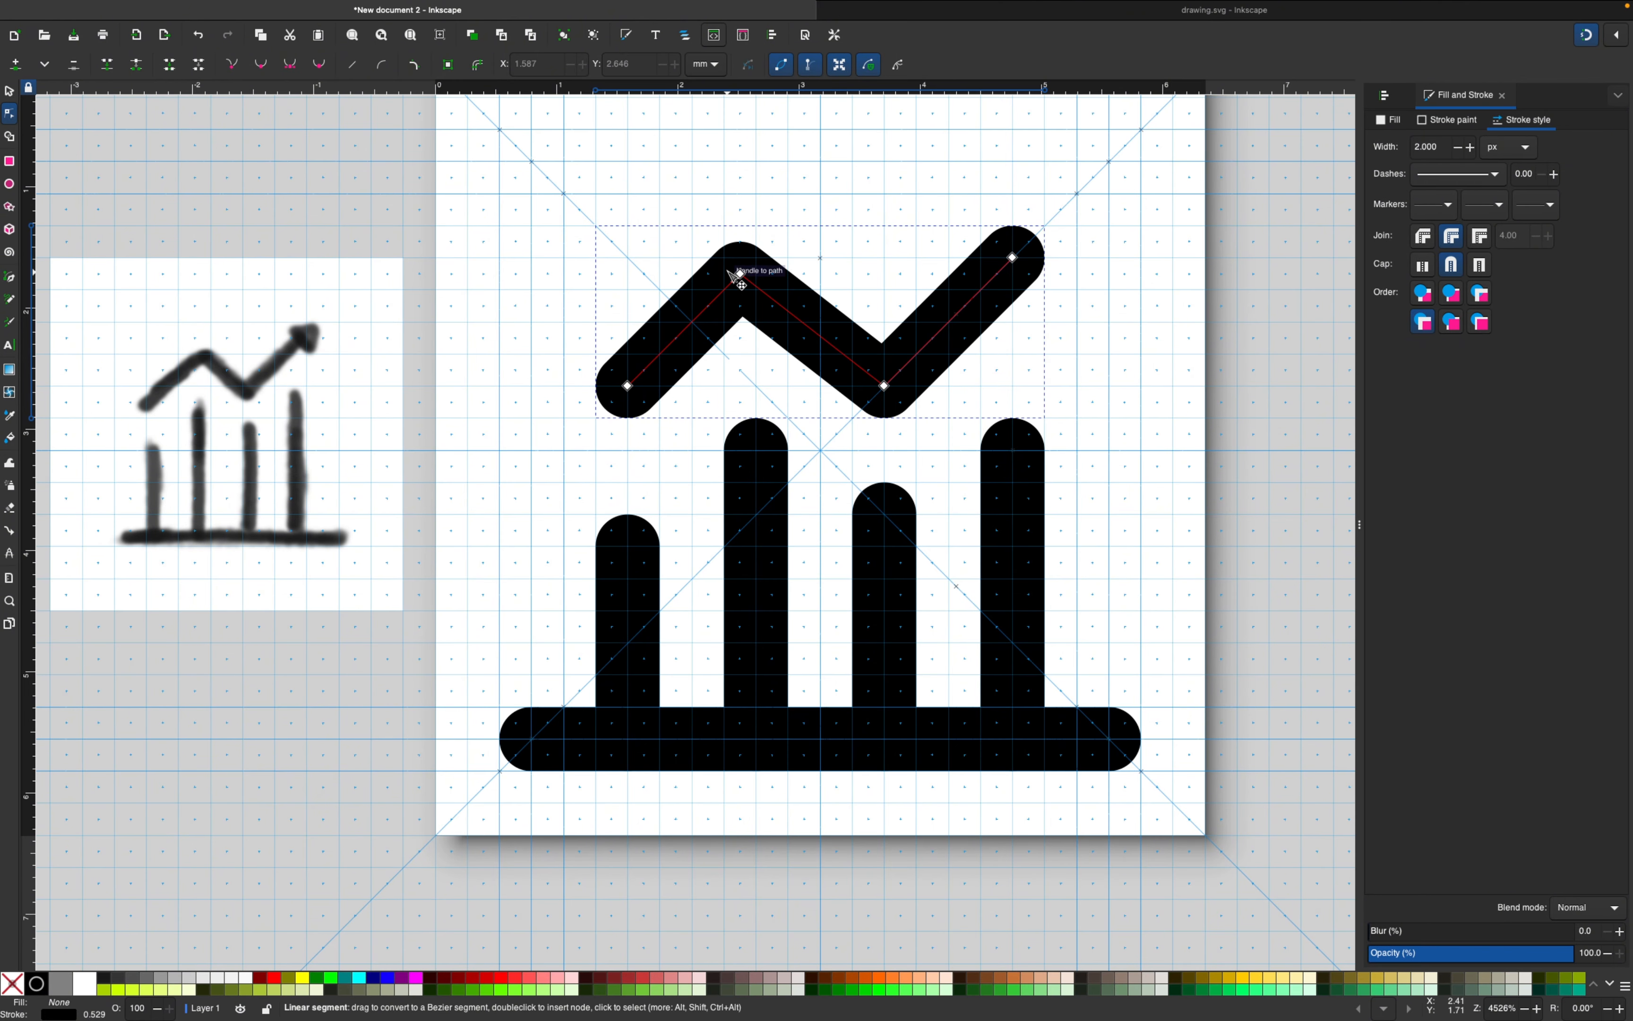
Step: Try lowering the trend line's peak node by 0.13 mm and return it to Y 1.720 mm
mouse_move(740, 274)
left_mouse_down()
mouse_move(741, 290)
mouse_move(746, 275)
left_mouse_up()
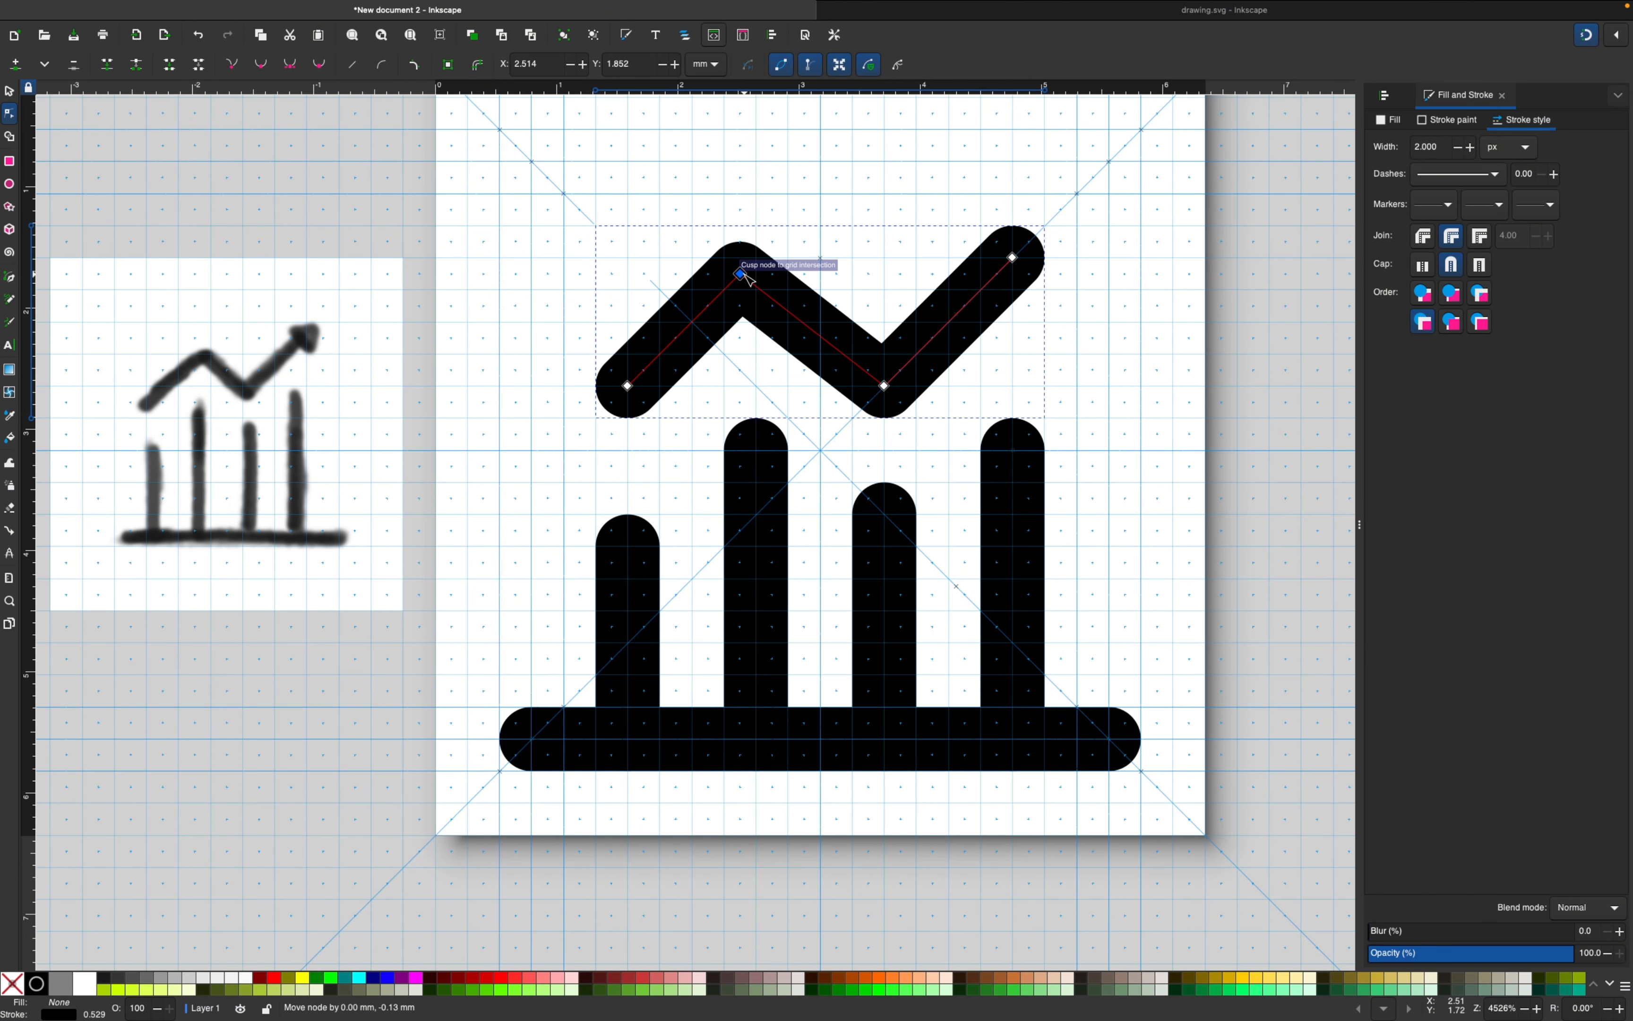
scroll(1013, 297, "right", 3)
scroll(1012, 297, "up", 2)
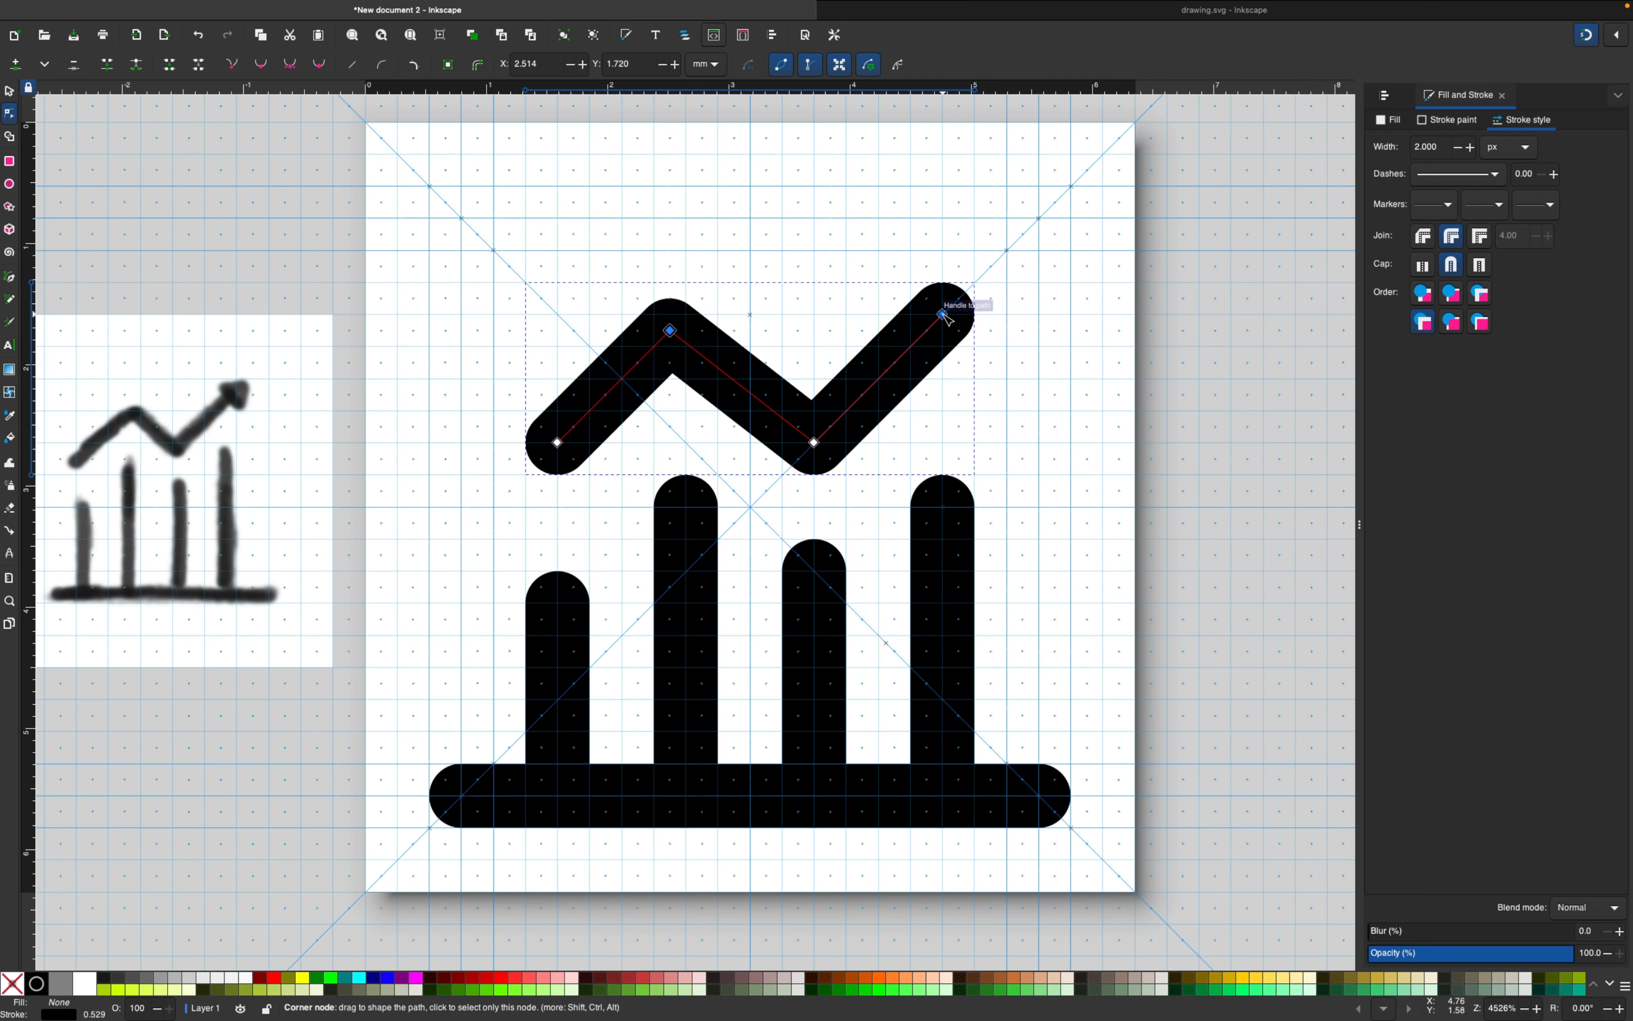
left_click(943, 315)
left_click(1006, 315)
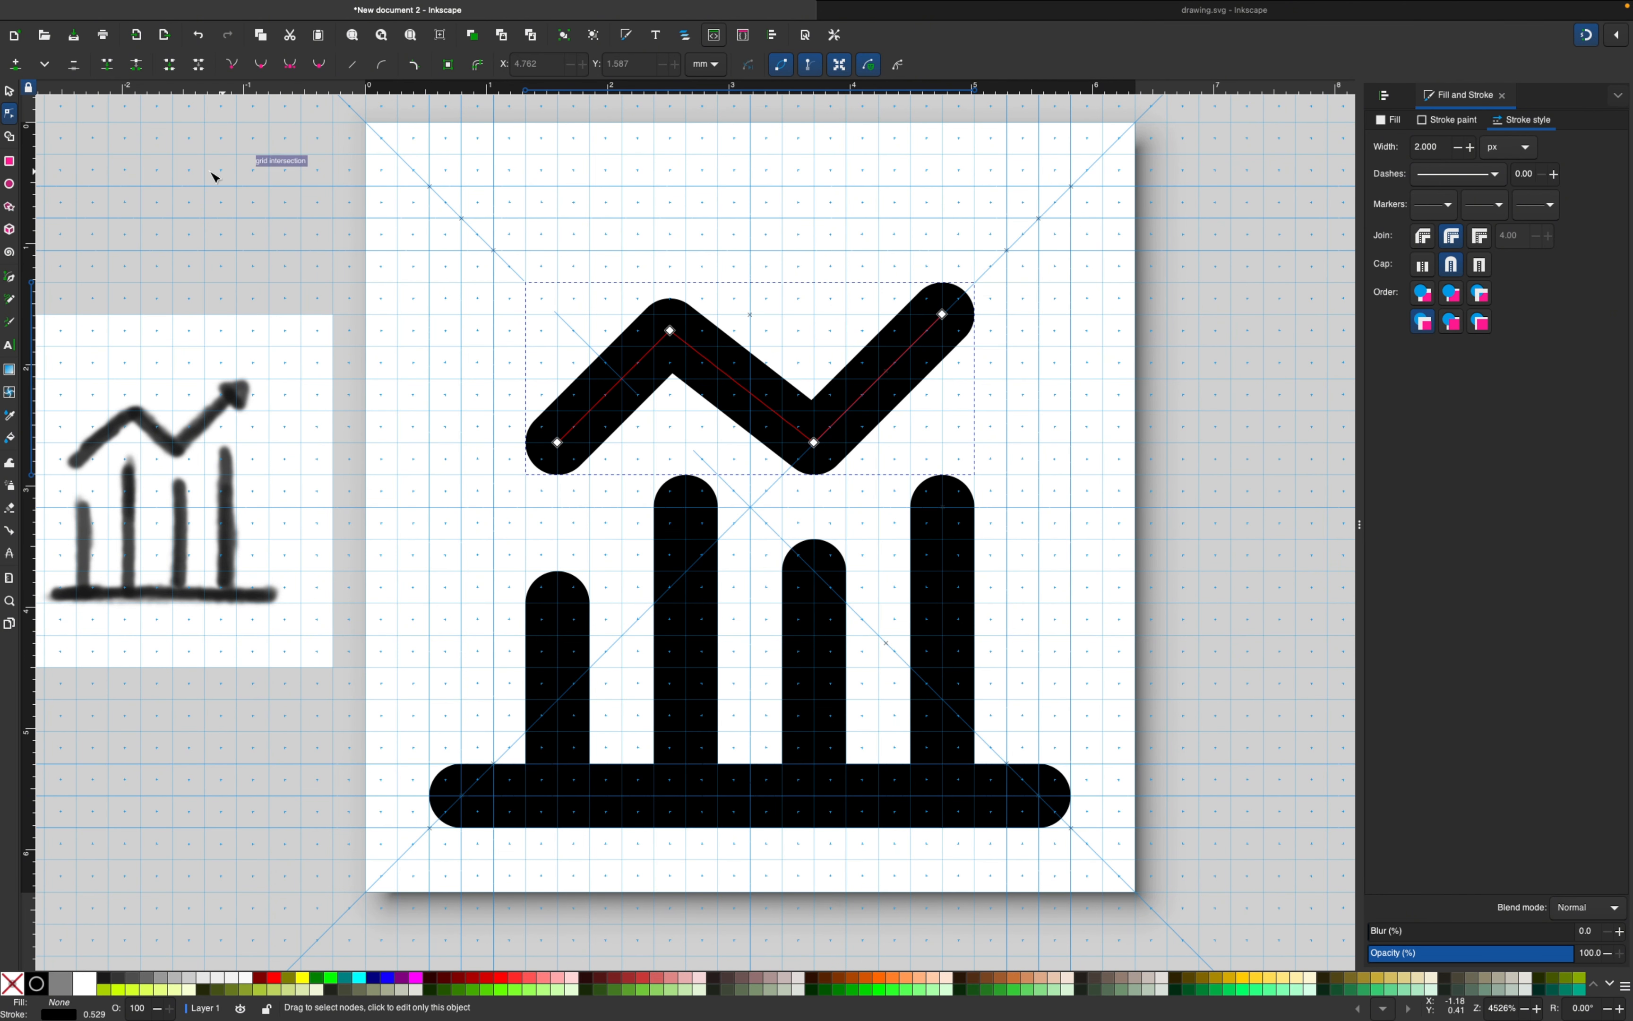
Step: Draw a closed right-triangle arrowhead at the trend line's upper end, about 1.32 mm wide and high including its stroke
left_click(10, 278)
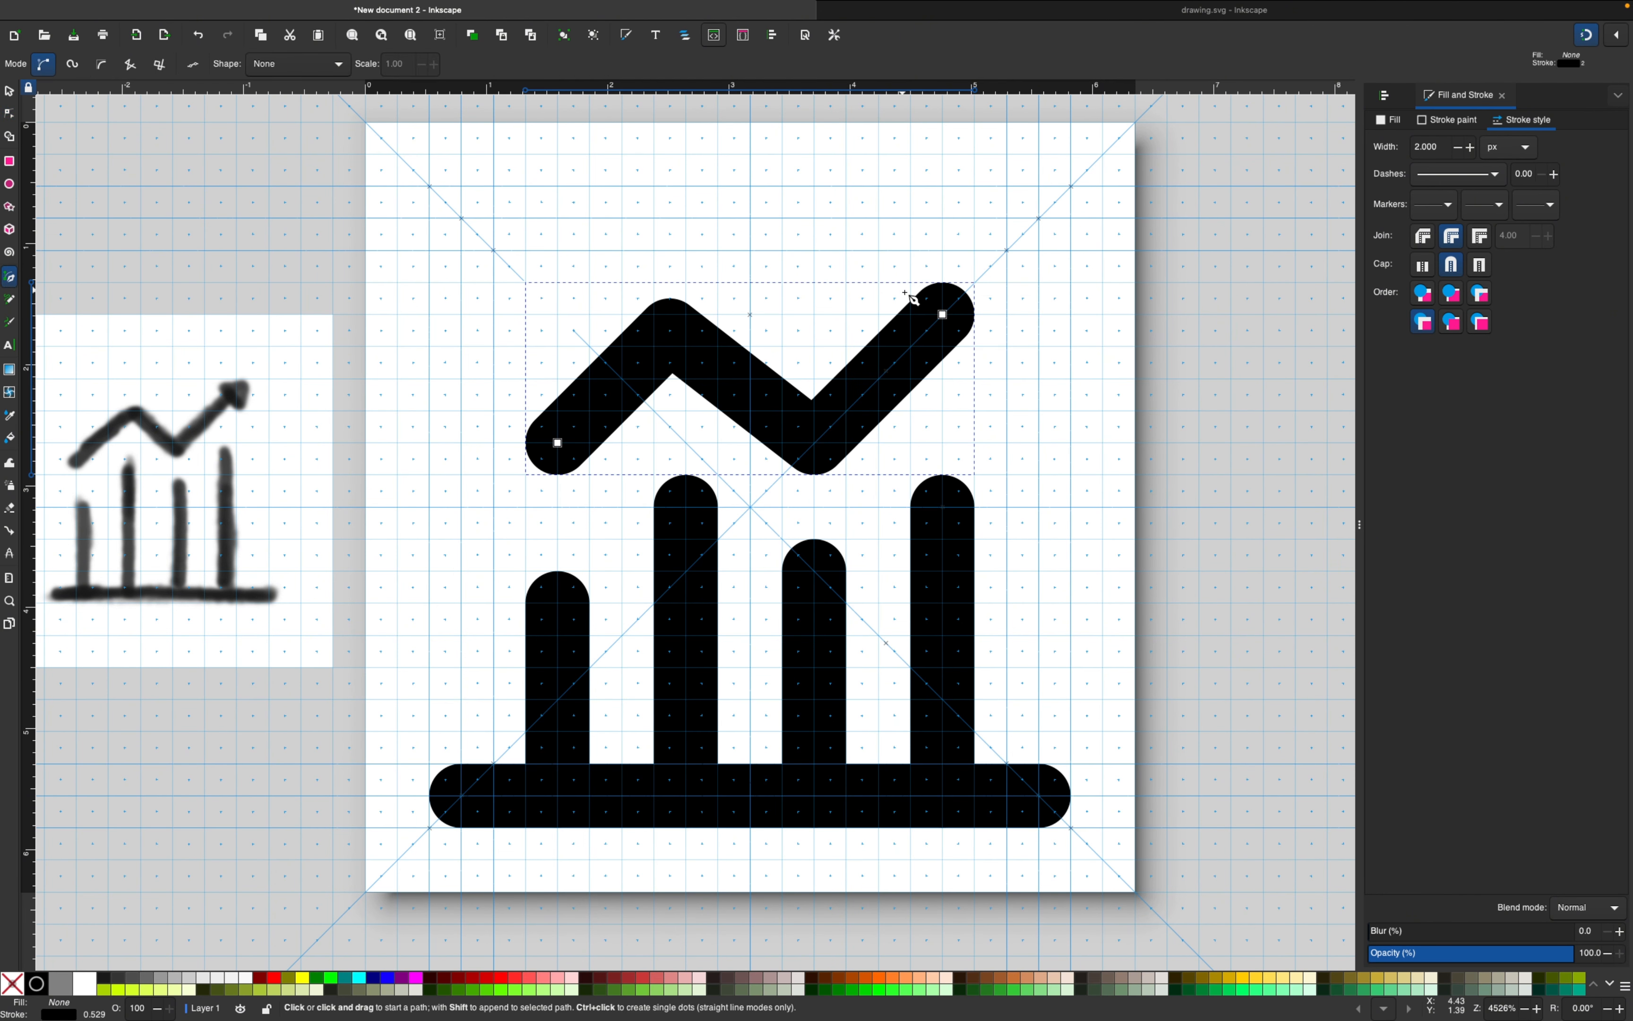
left_click(961, 300)
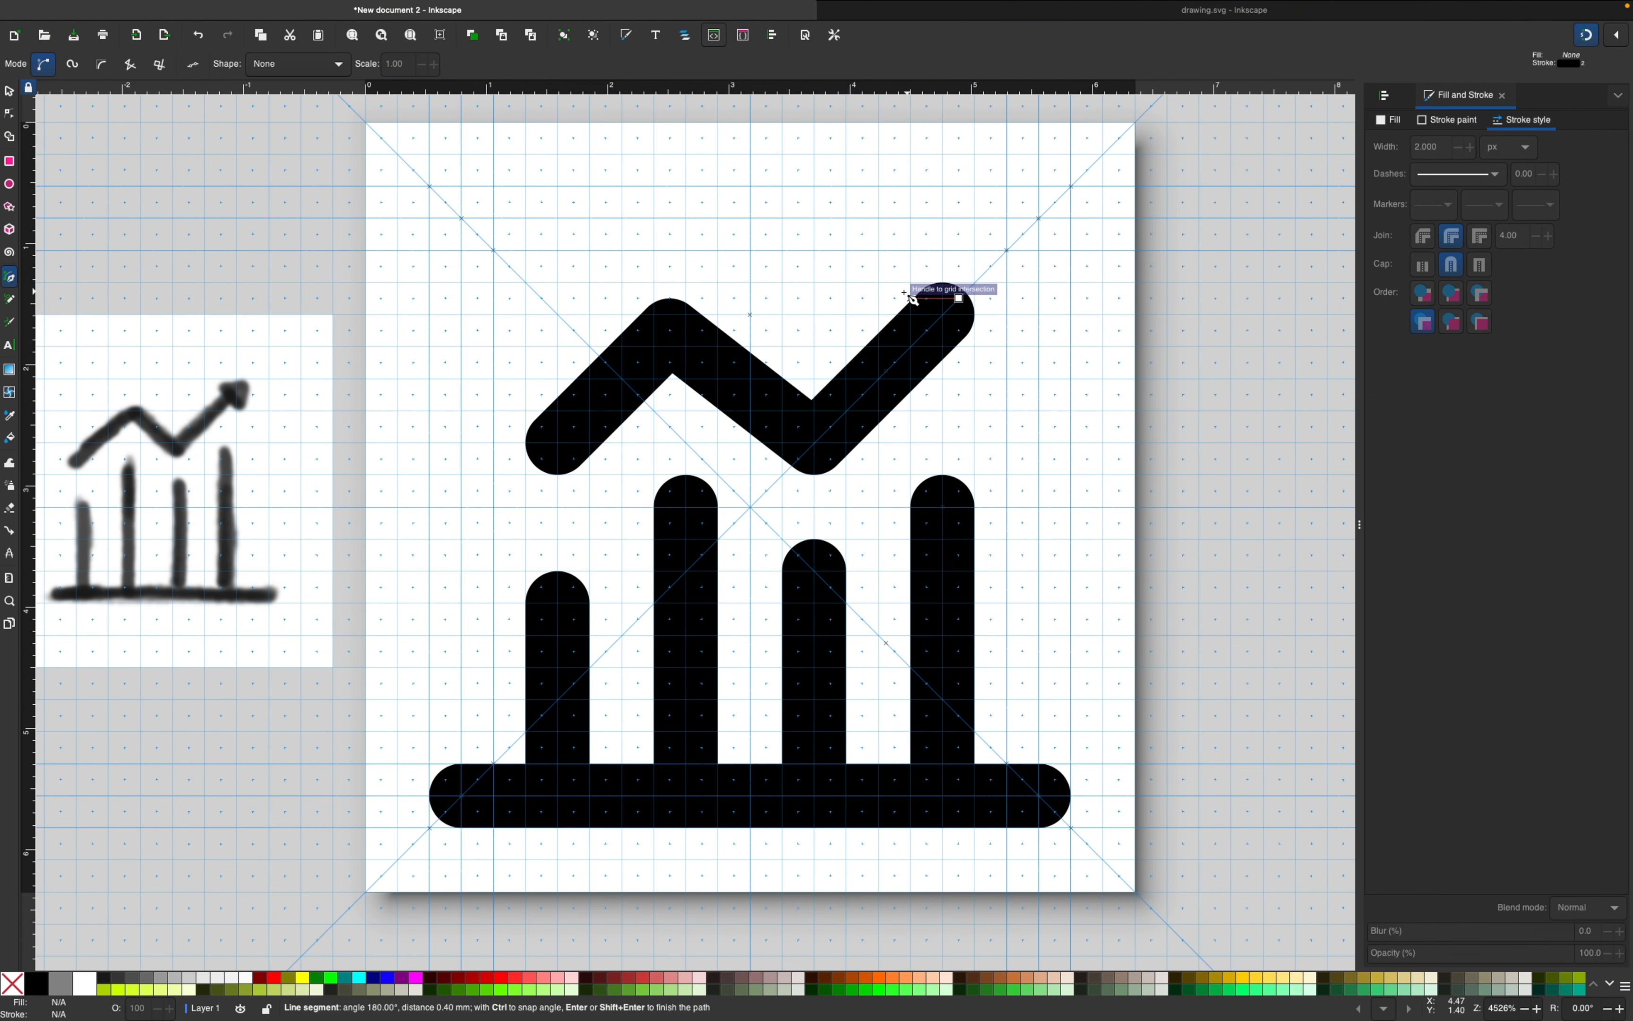
left_click(862, 298)
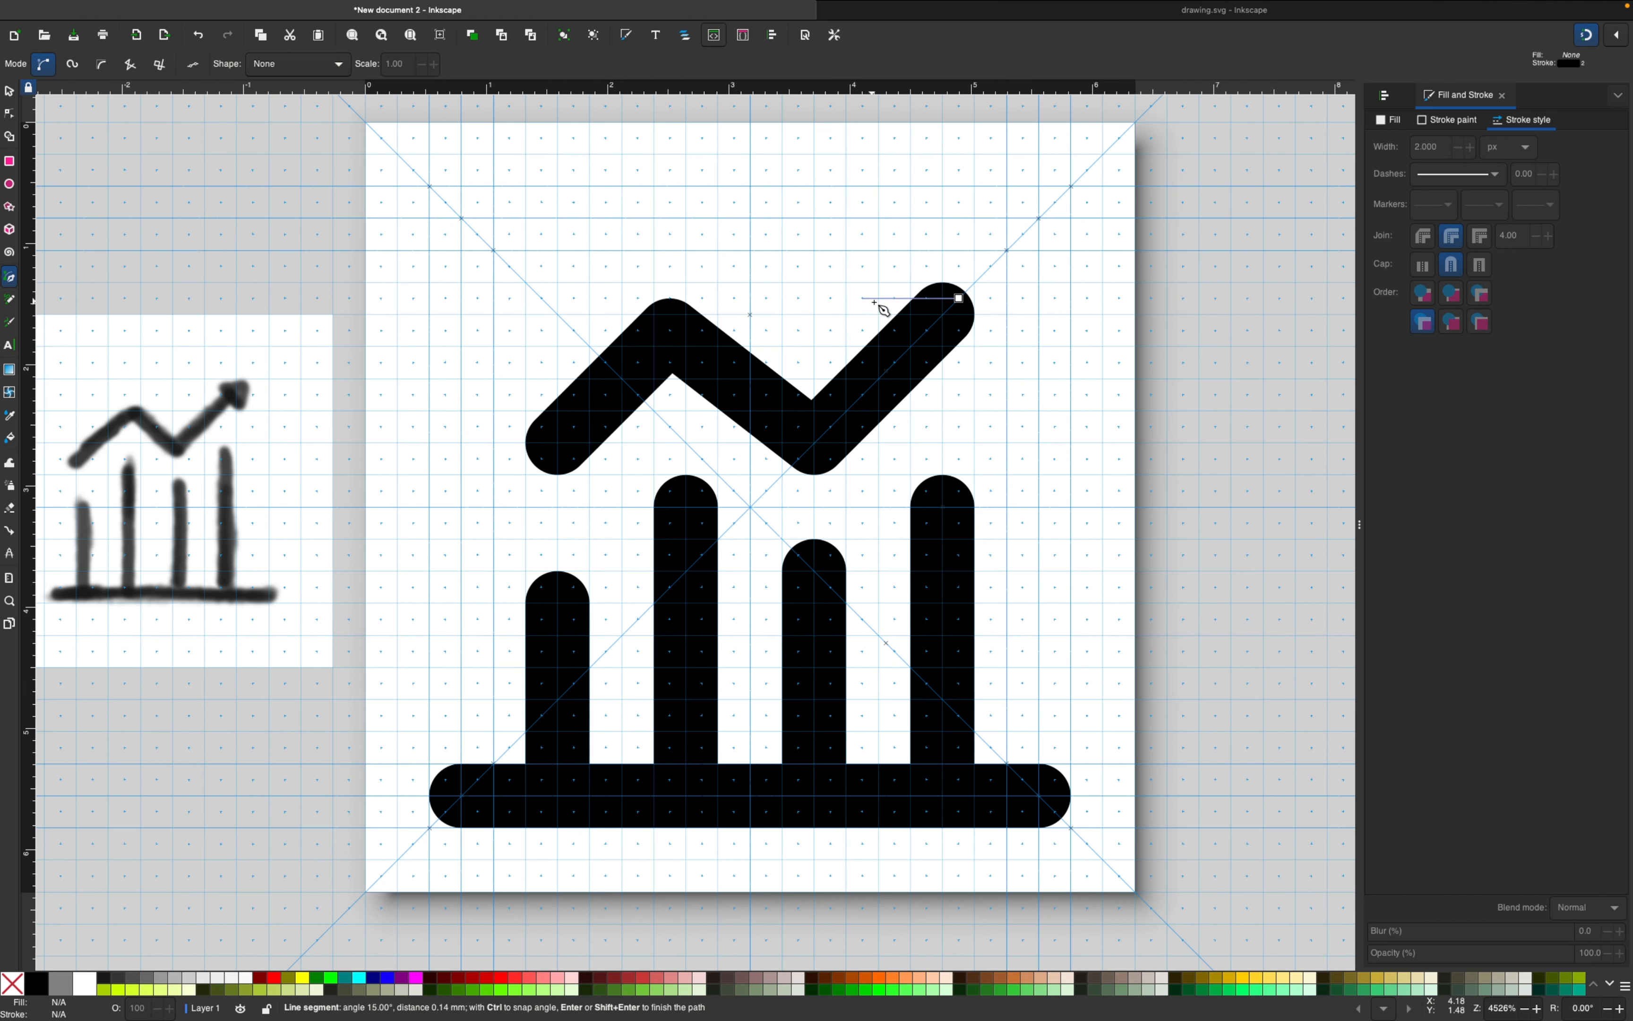
left_click(957, 395)
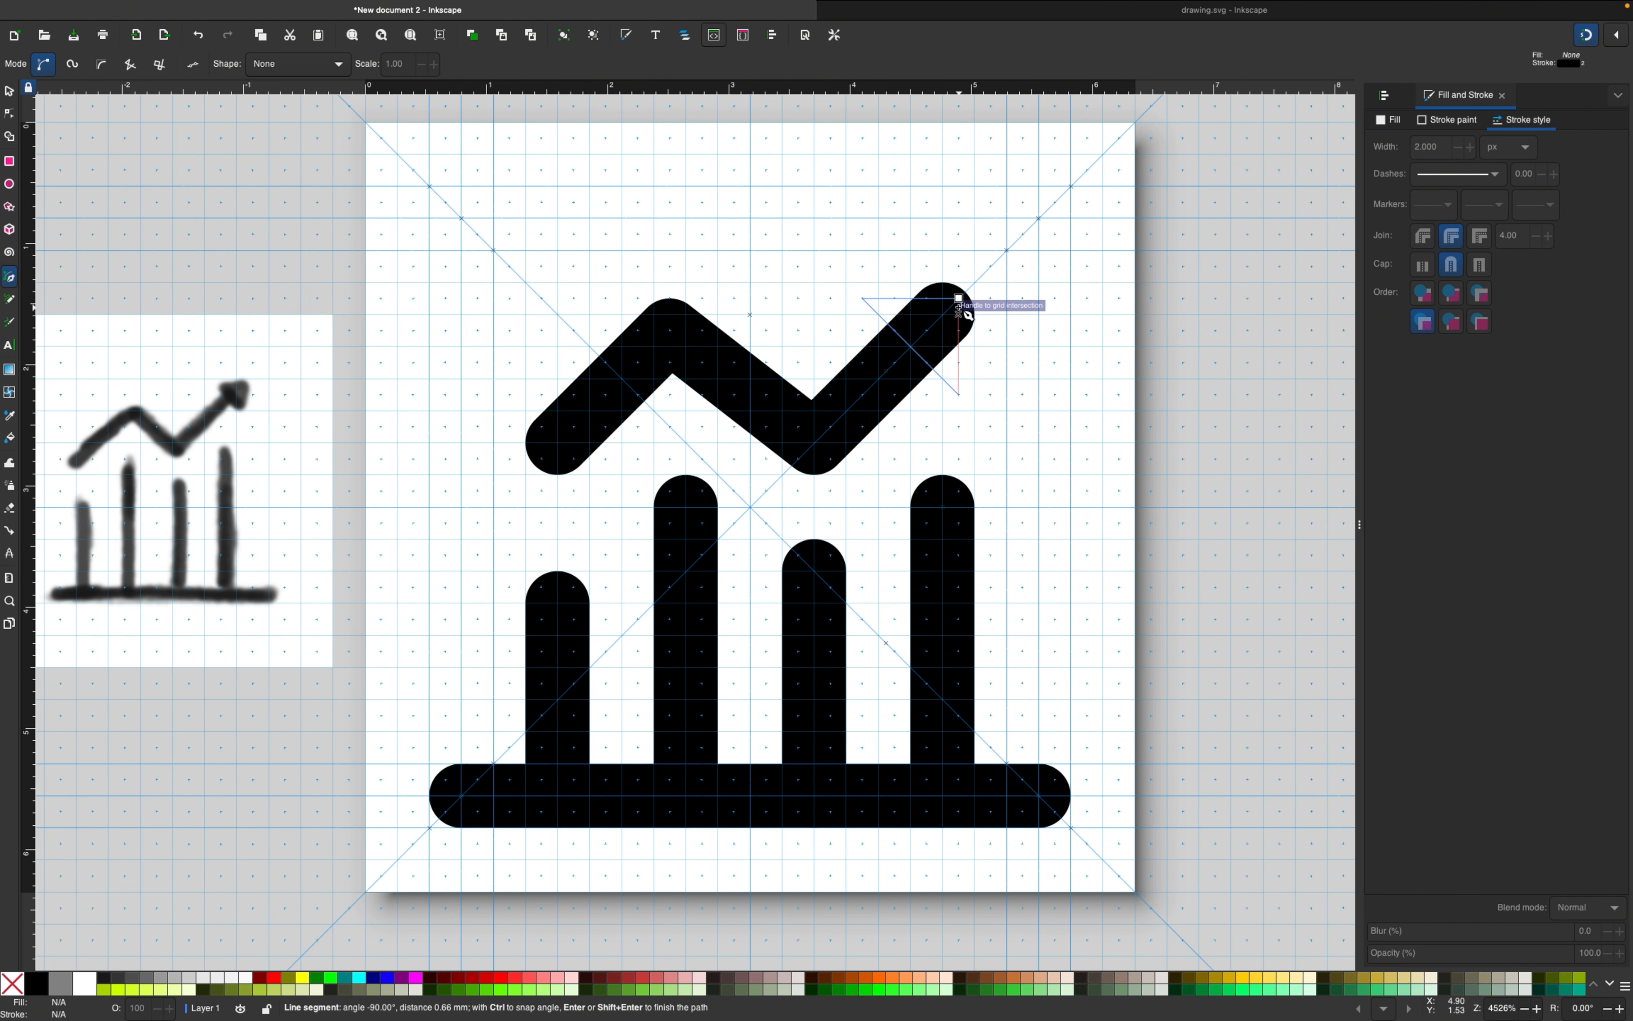
left_click(959, 299)
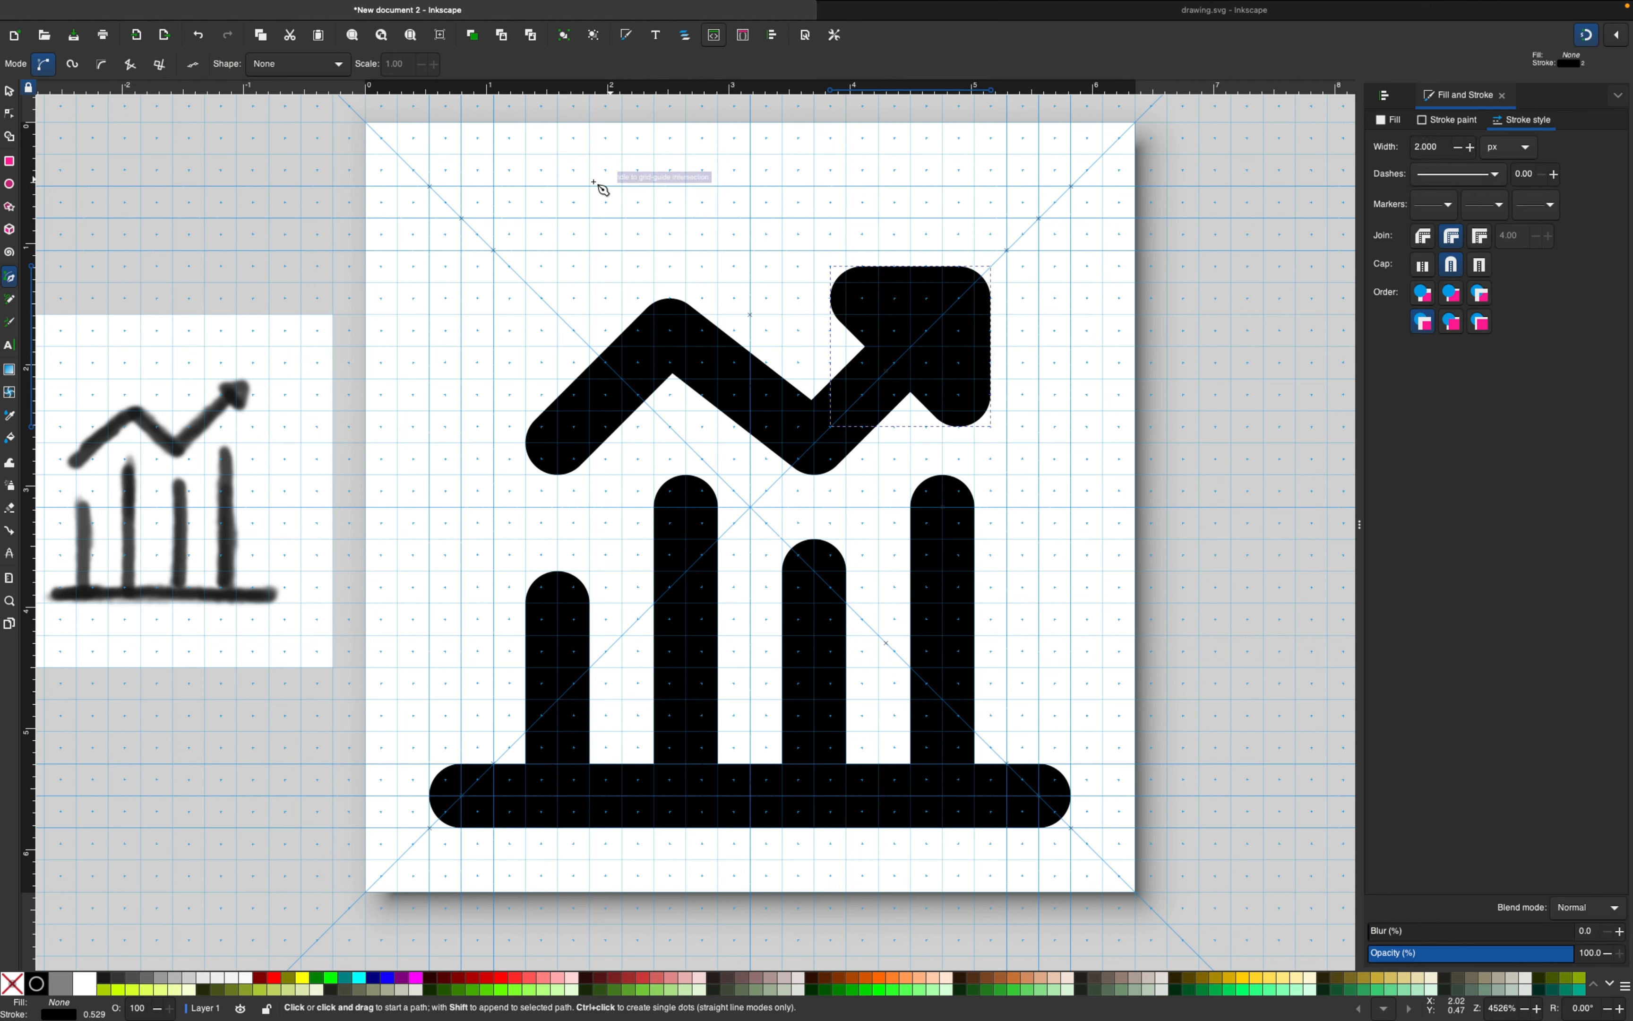
Step: Scale the arrowhead uniformly about its centre down to 1.058 mm wide and high, and deselect it
left_click(12, 90)
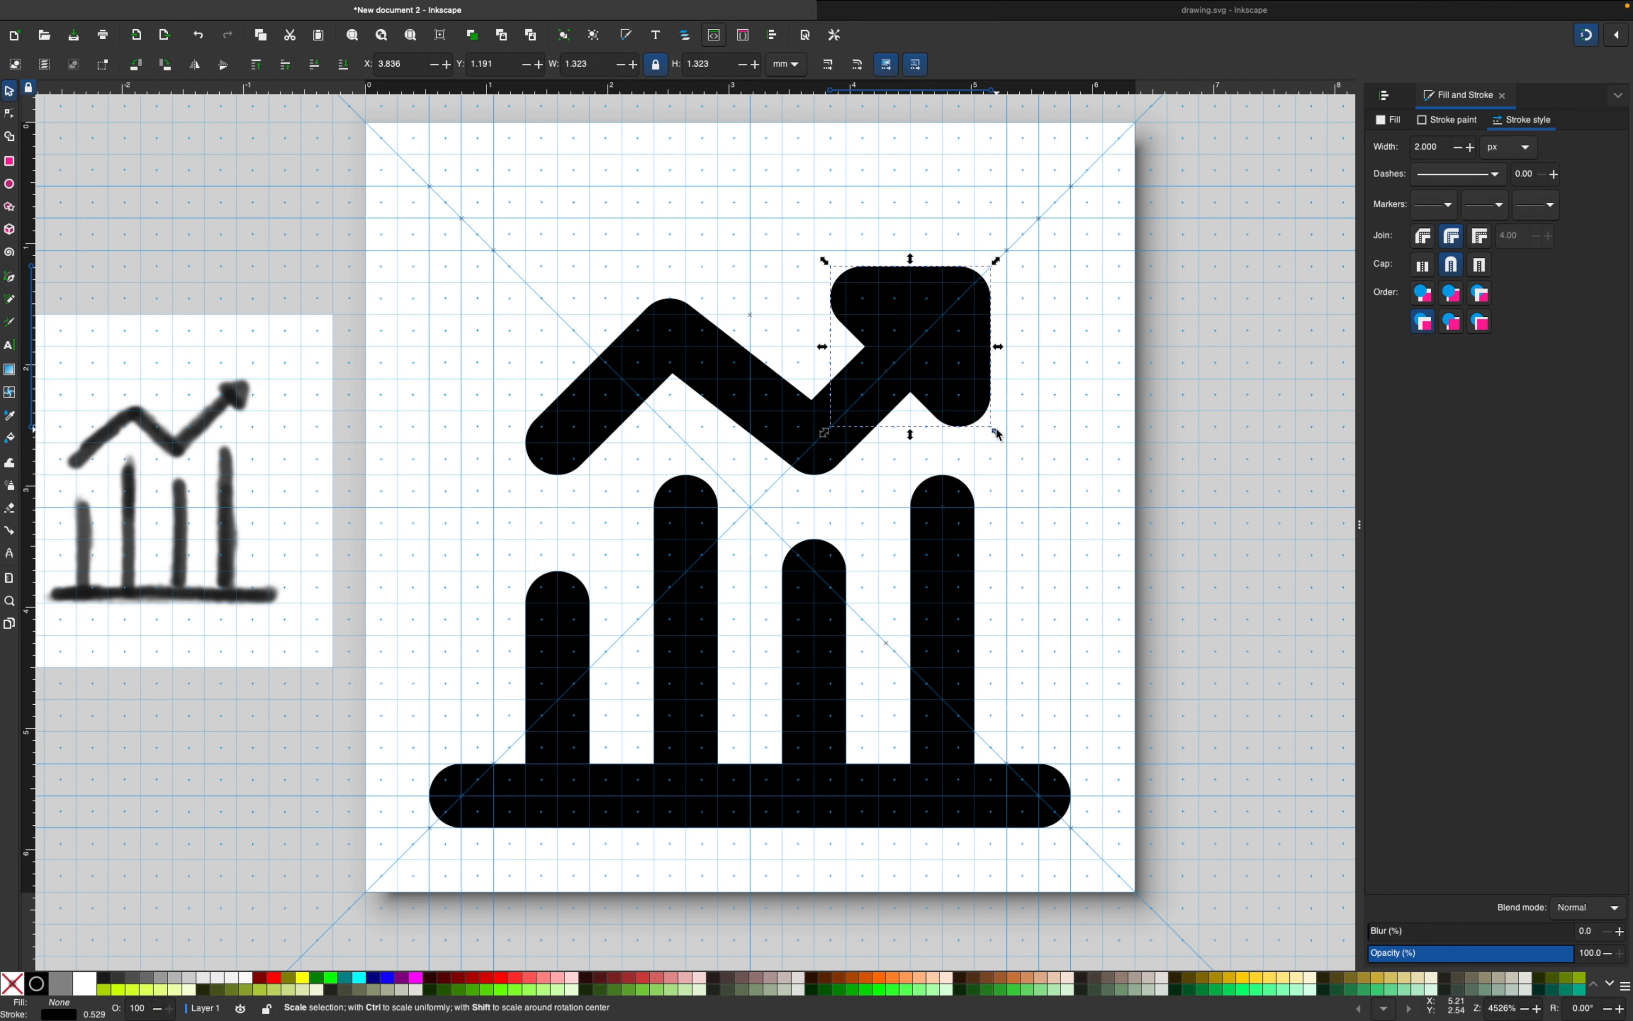
left_click_drag(997, 430, 982, 416)
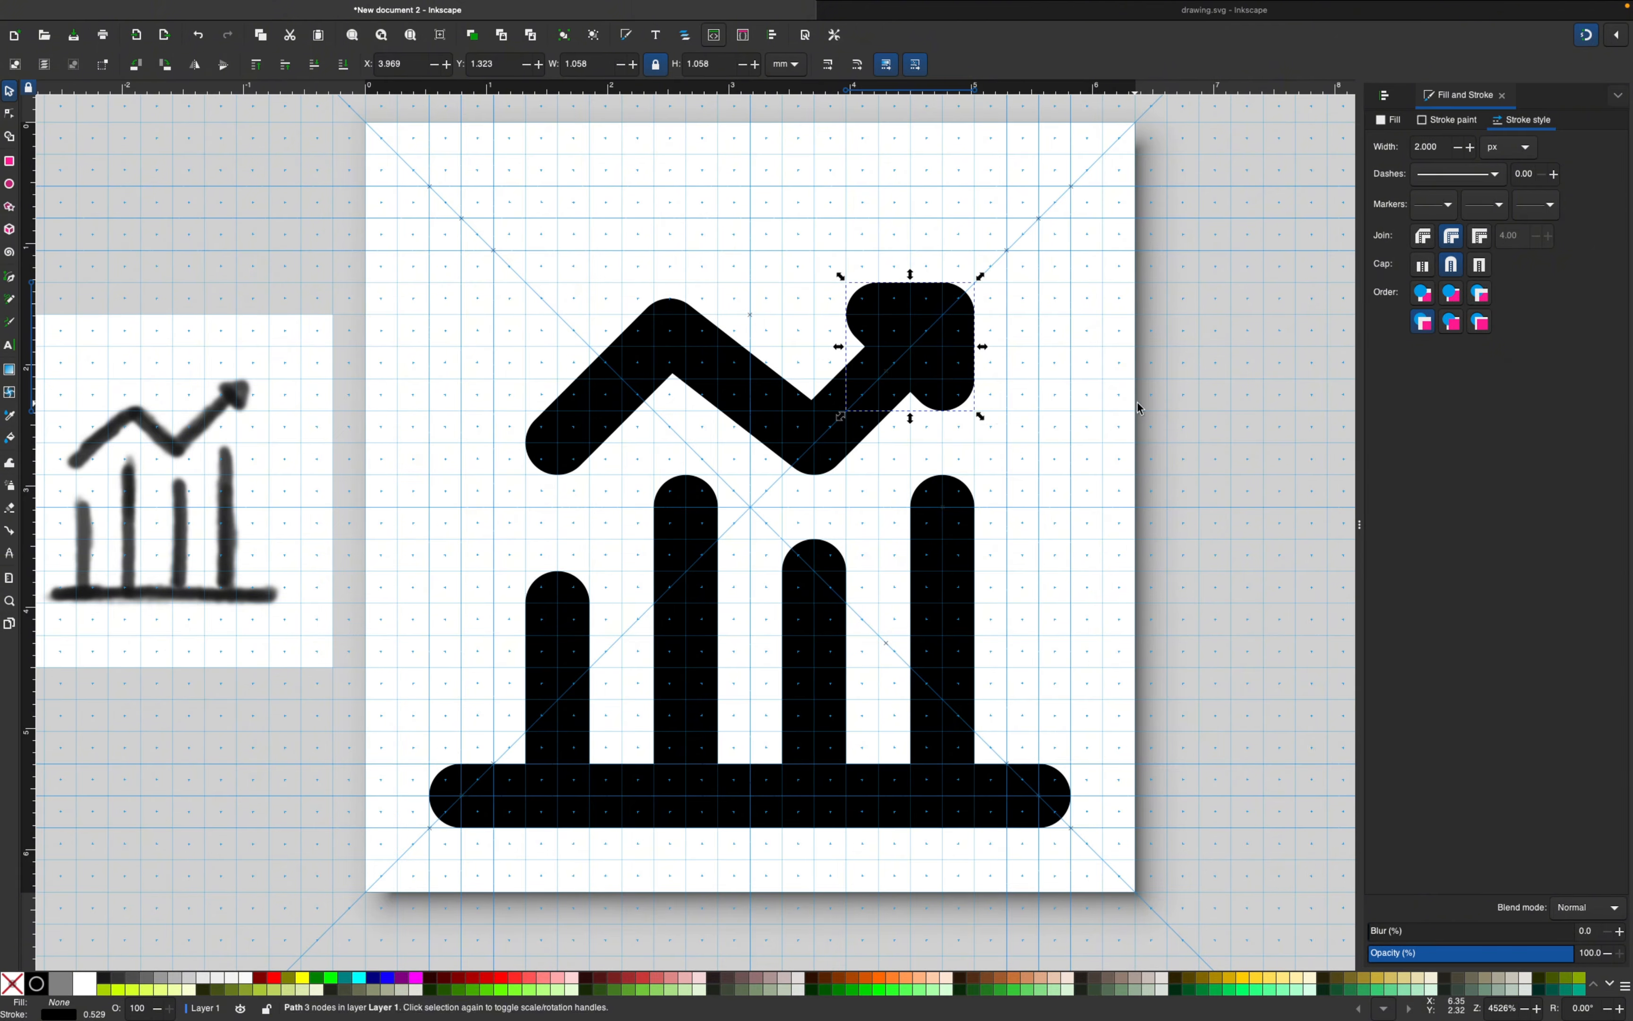
left_click(1184, 412)
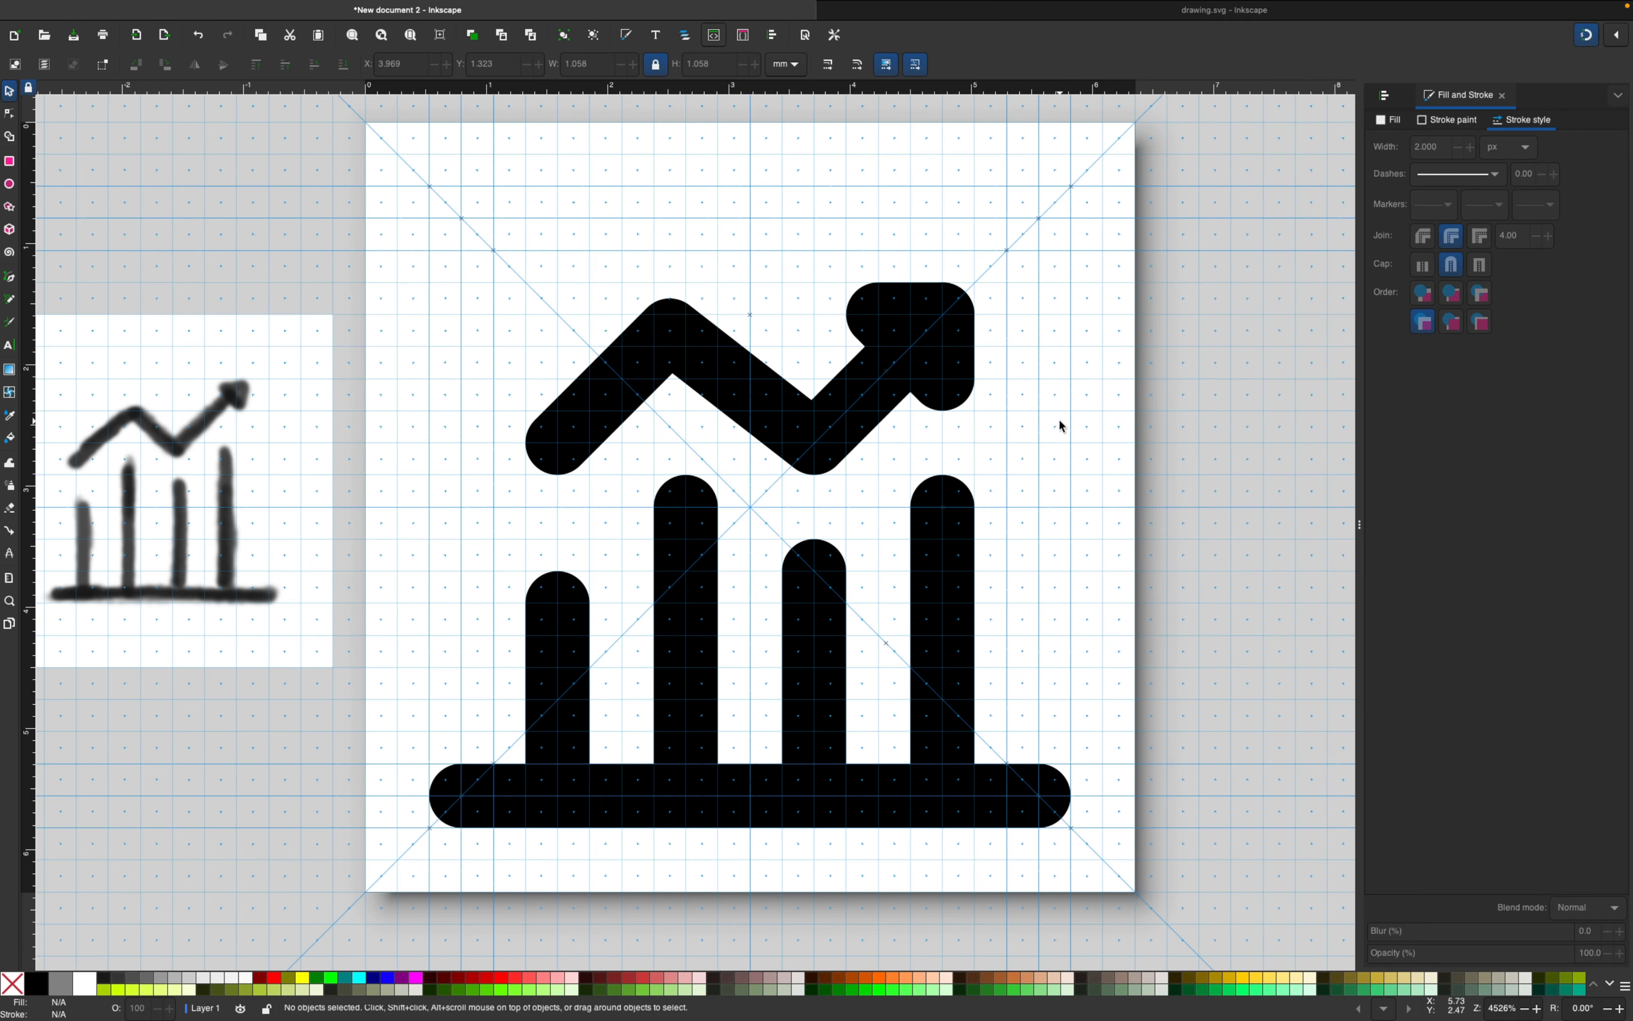
Step: Move the trend line and arrowhead together straight up about 0.79 mm to the upper margin guide
scroll(1068, 430, "left", 3)
scroll(1069, 429, "down", 1)
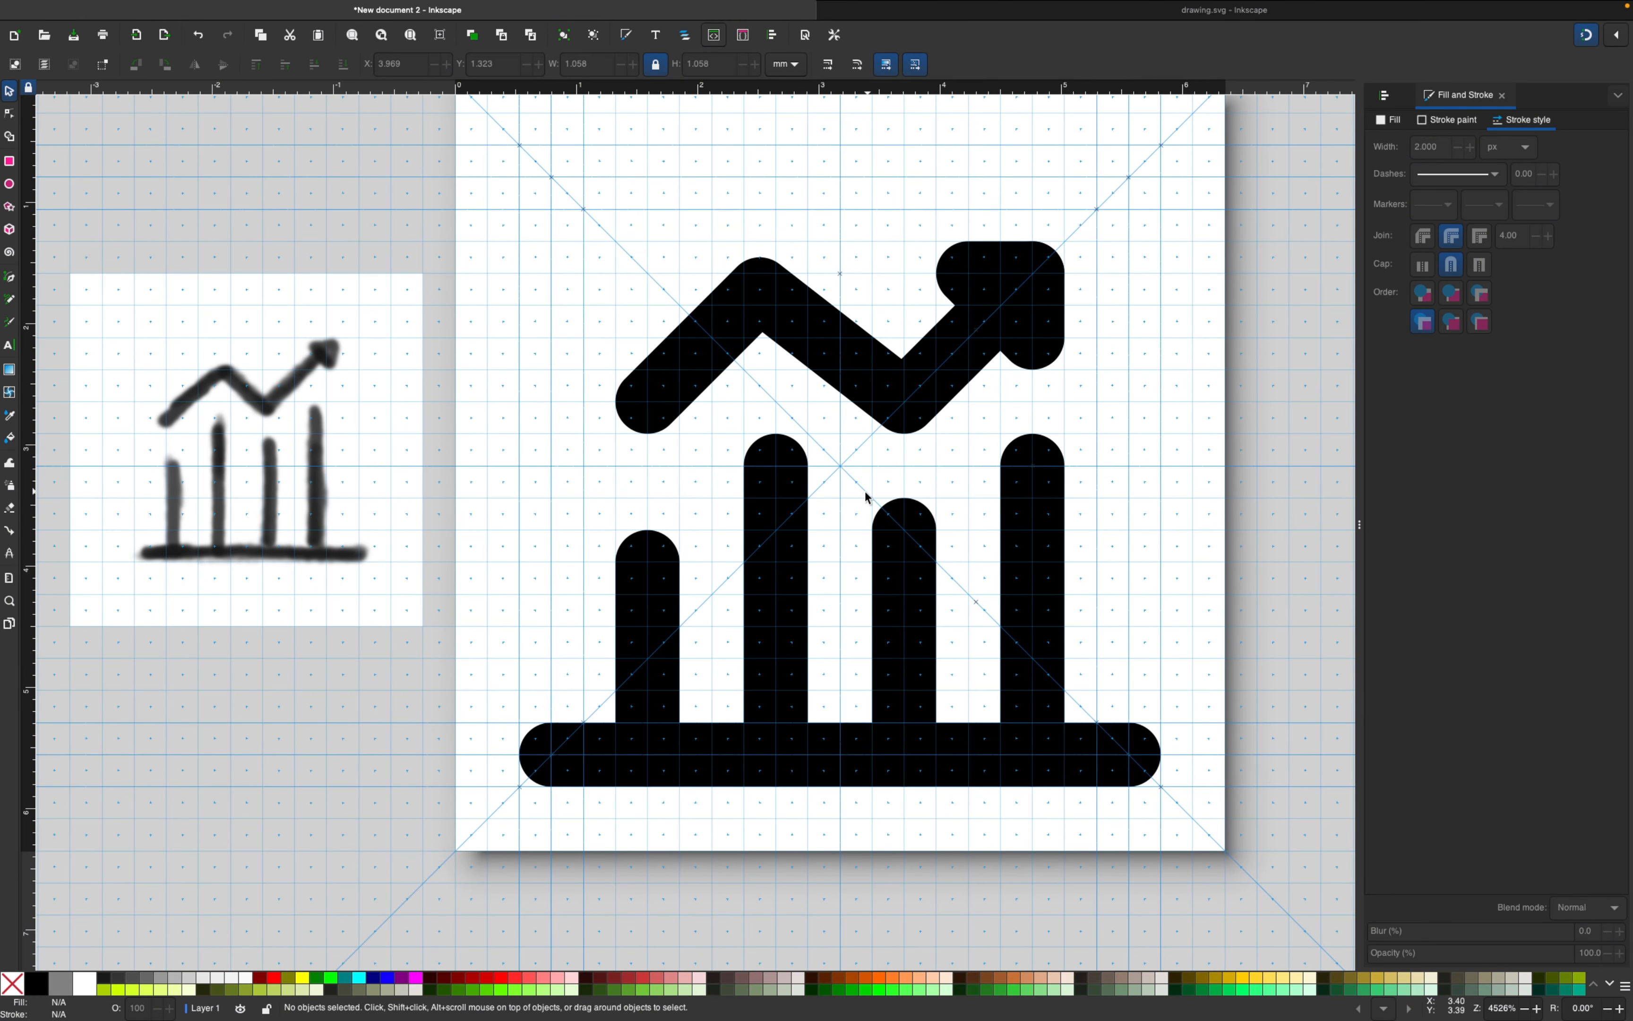
key("z")
key("minus")
key("minus")
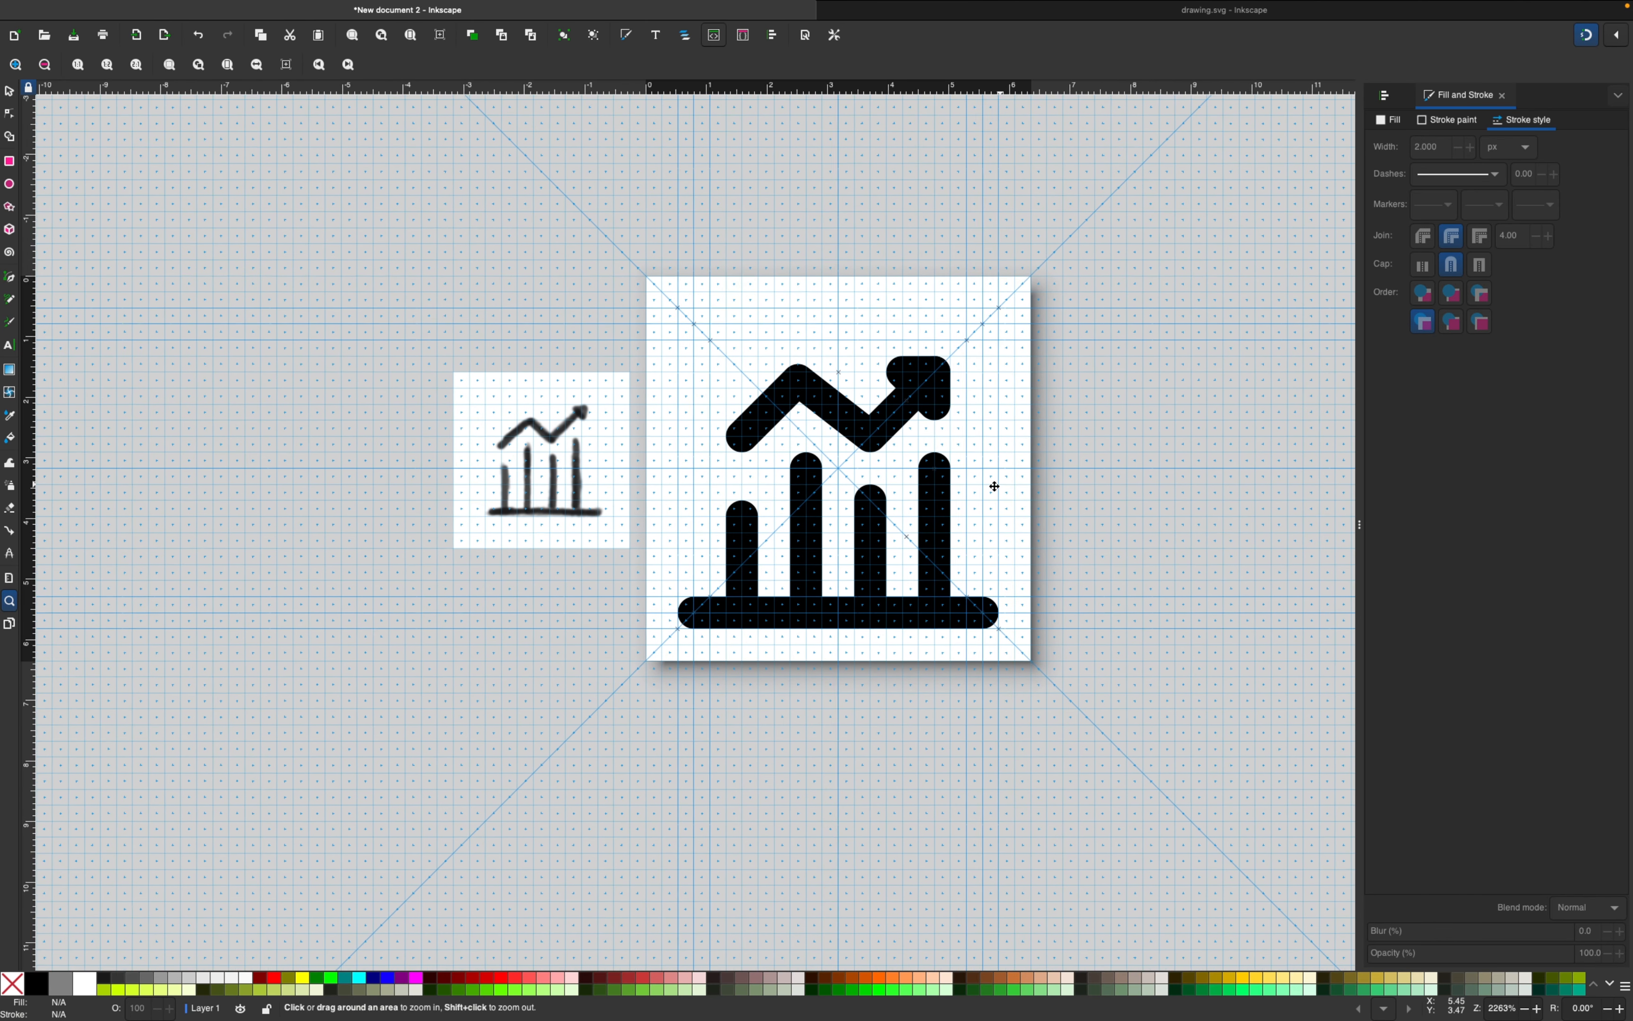
left_click(861, 438)
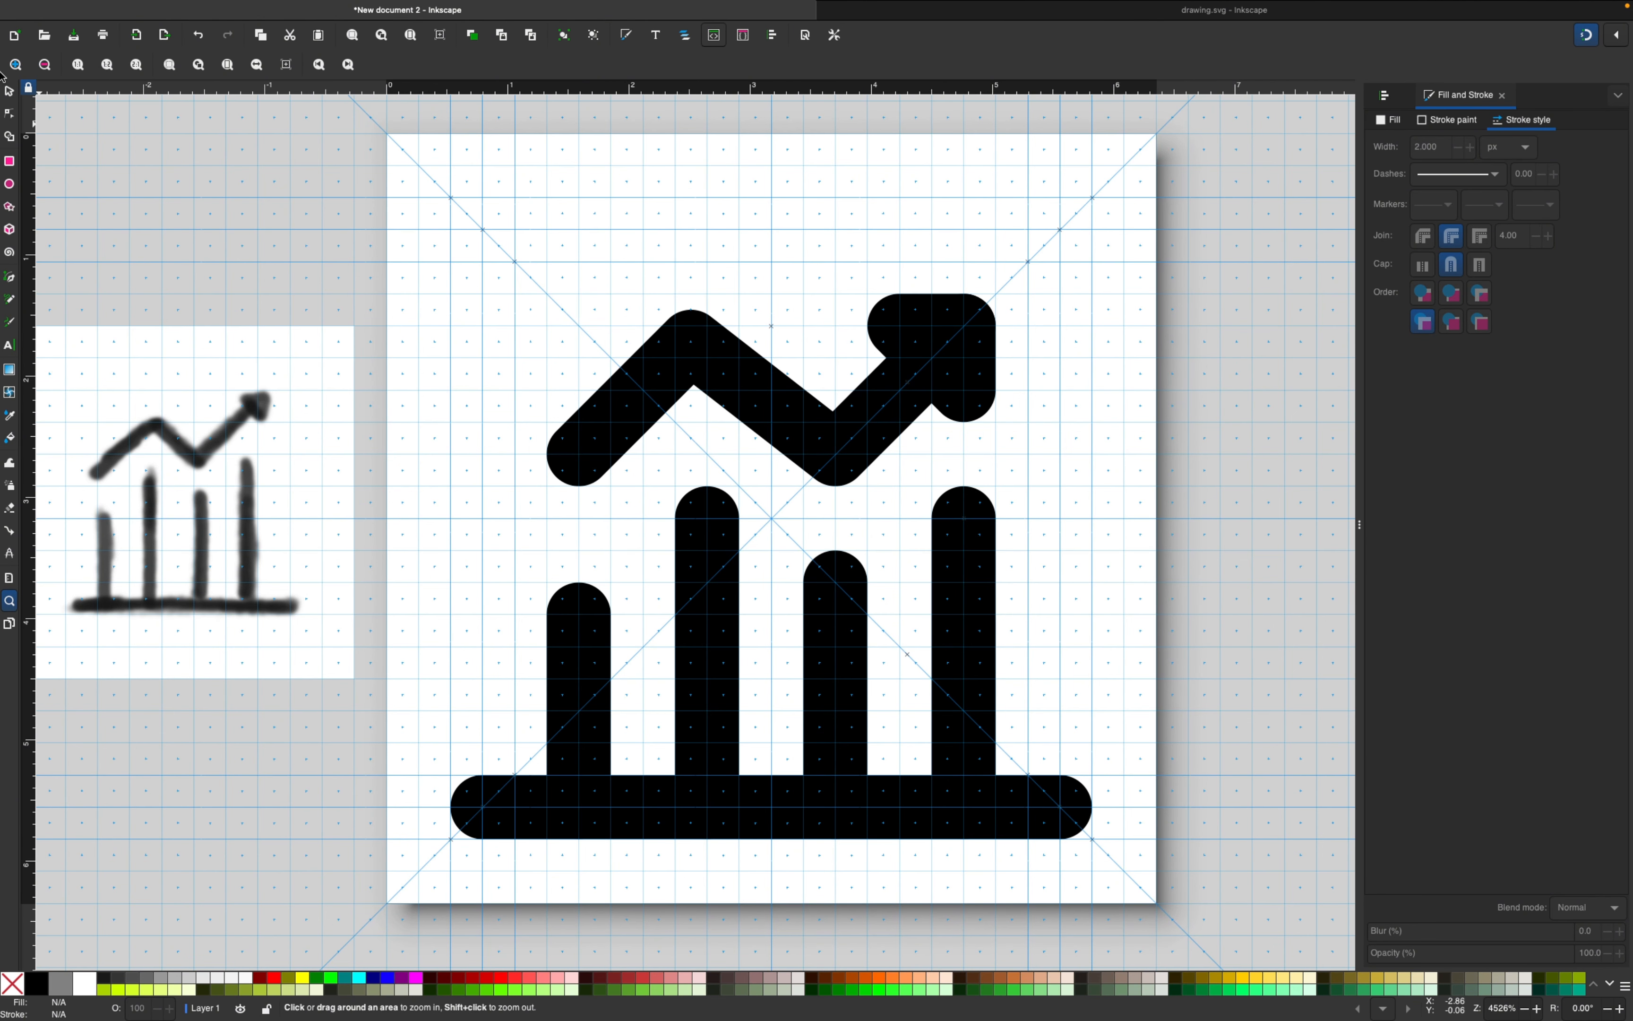
left_click(9, 90)
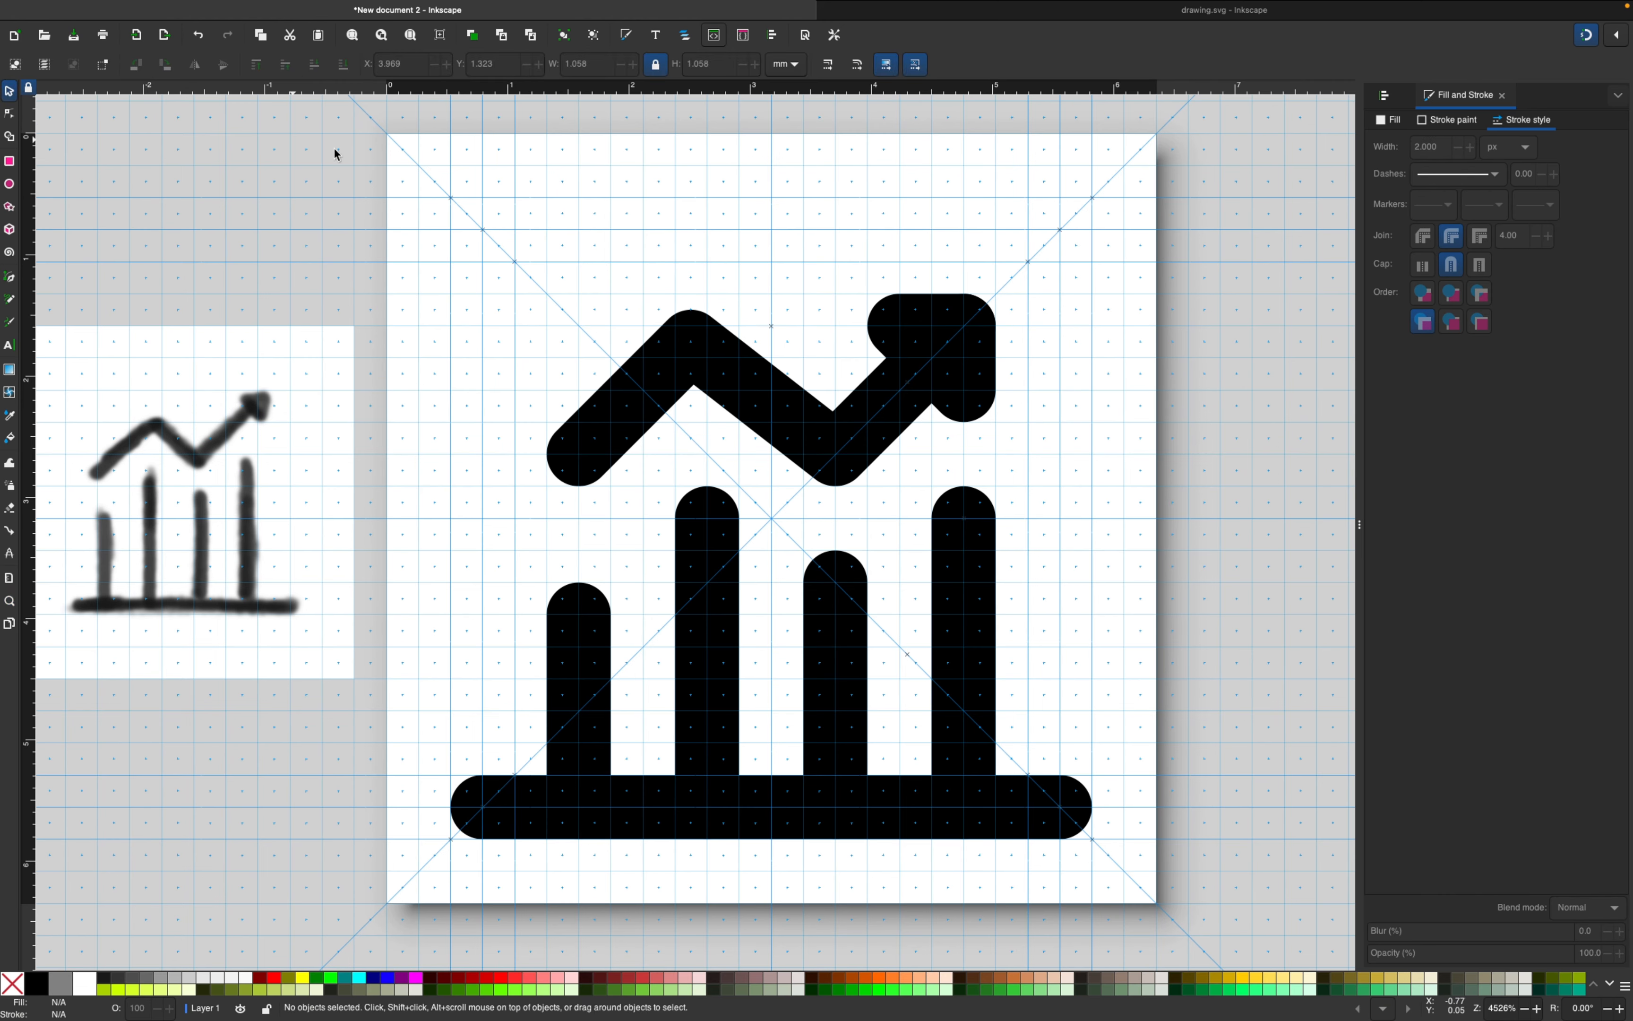
left_click_drag(1097, 255, 425, 548)
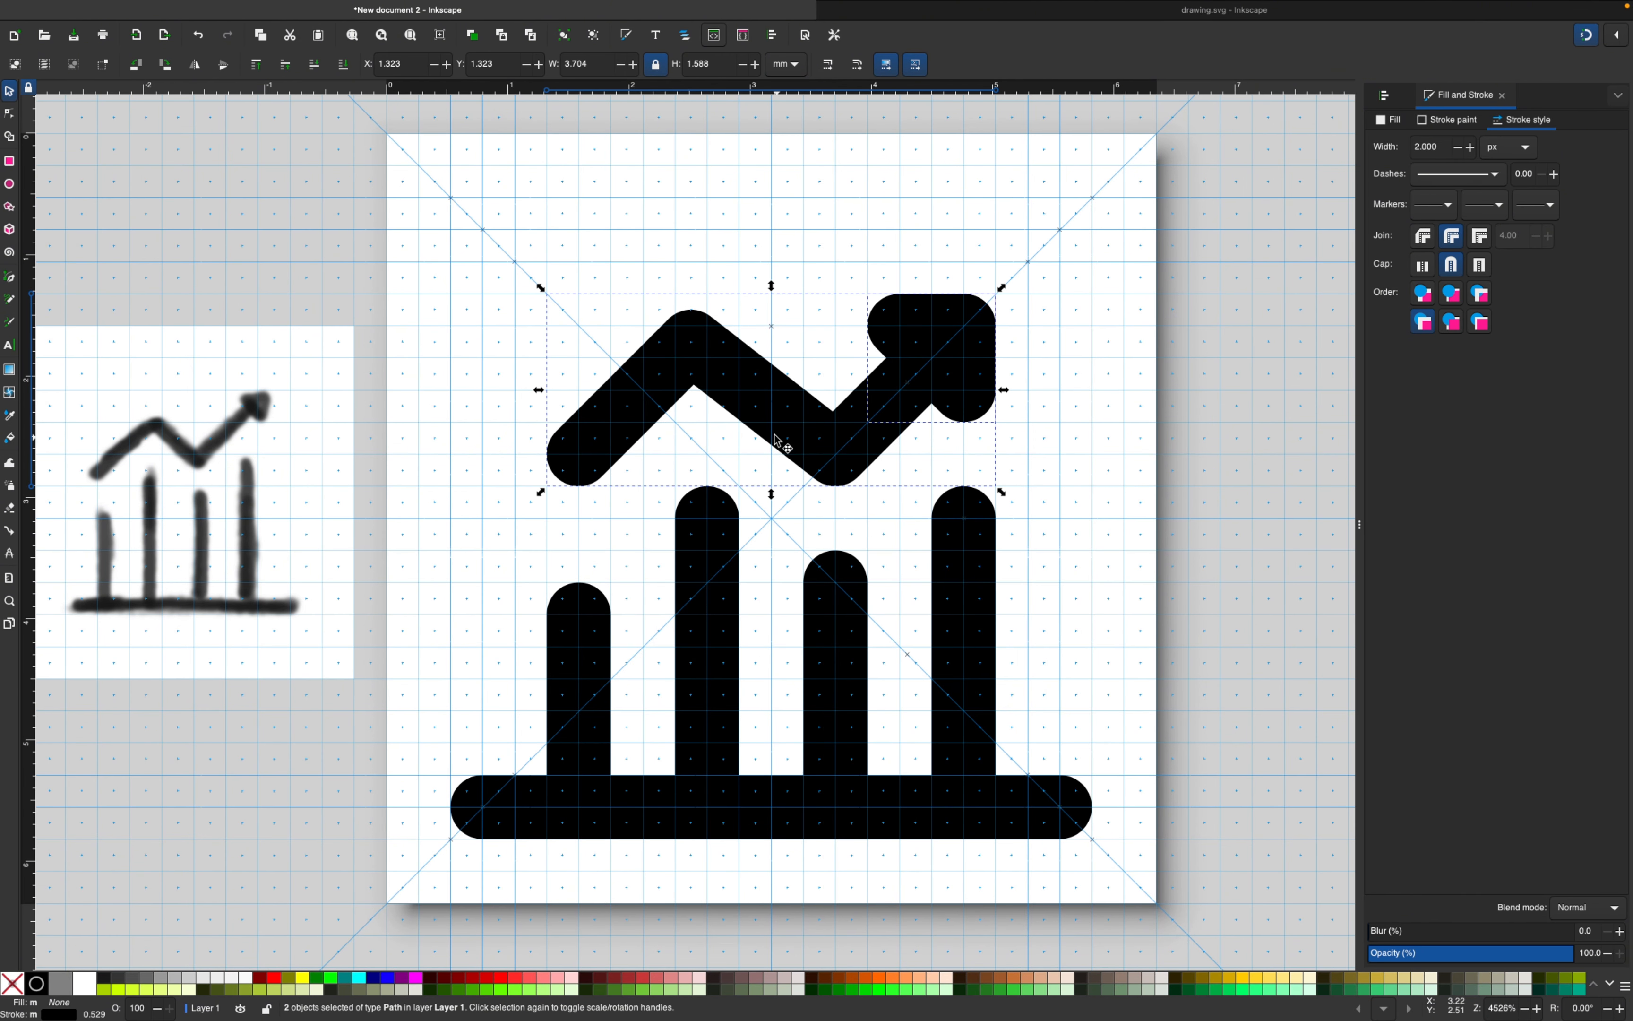
left_click_drag(795, 430, 820, 334)
mouse_move(913, 231)
left_mouse_down()
mouse_move(922, 240)
mouse_move(894, 234)
left_mouse_up()
Step: Raise the top nodes of all four bars together by about 0.53 mm, keeping their base nodes in place
left_click(553, 614)
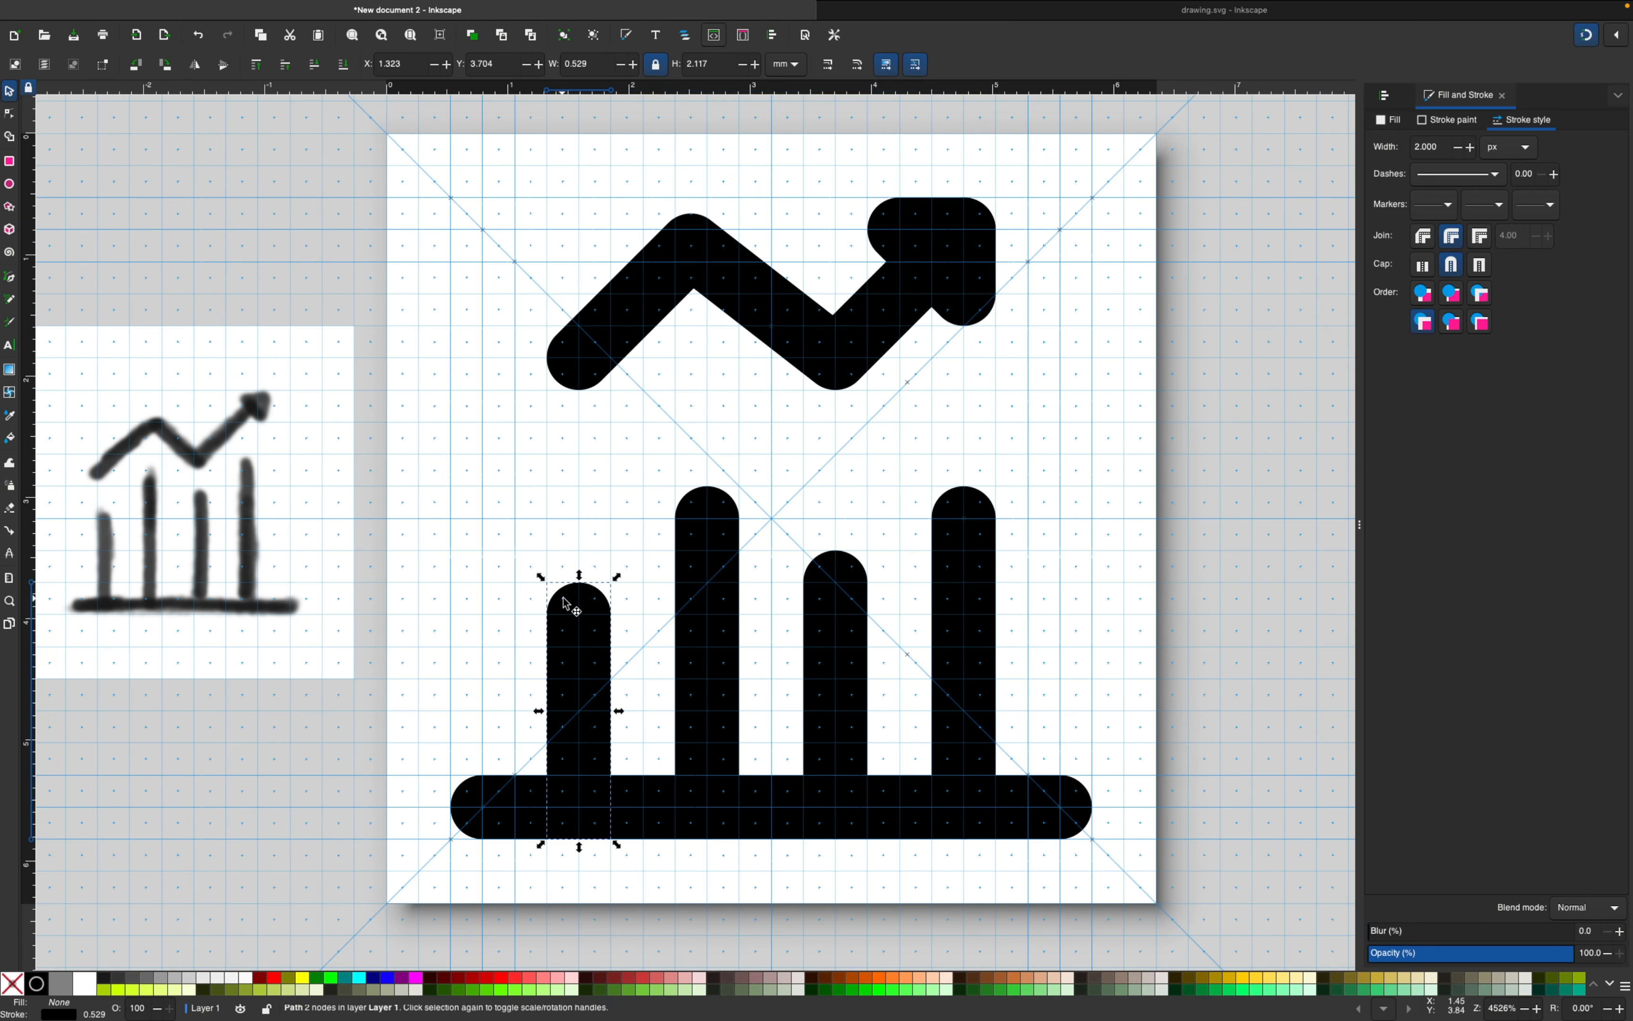
key("n")
left_click(709, 562, "shift")
left_click(853, 576, "shift")
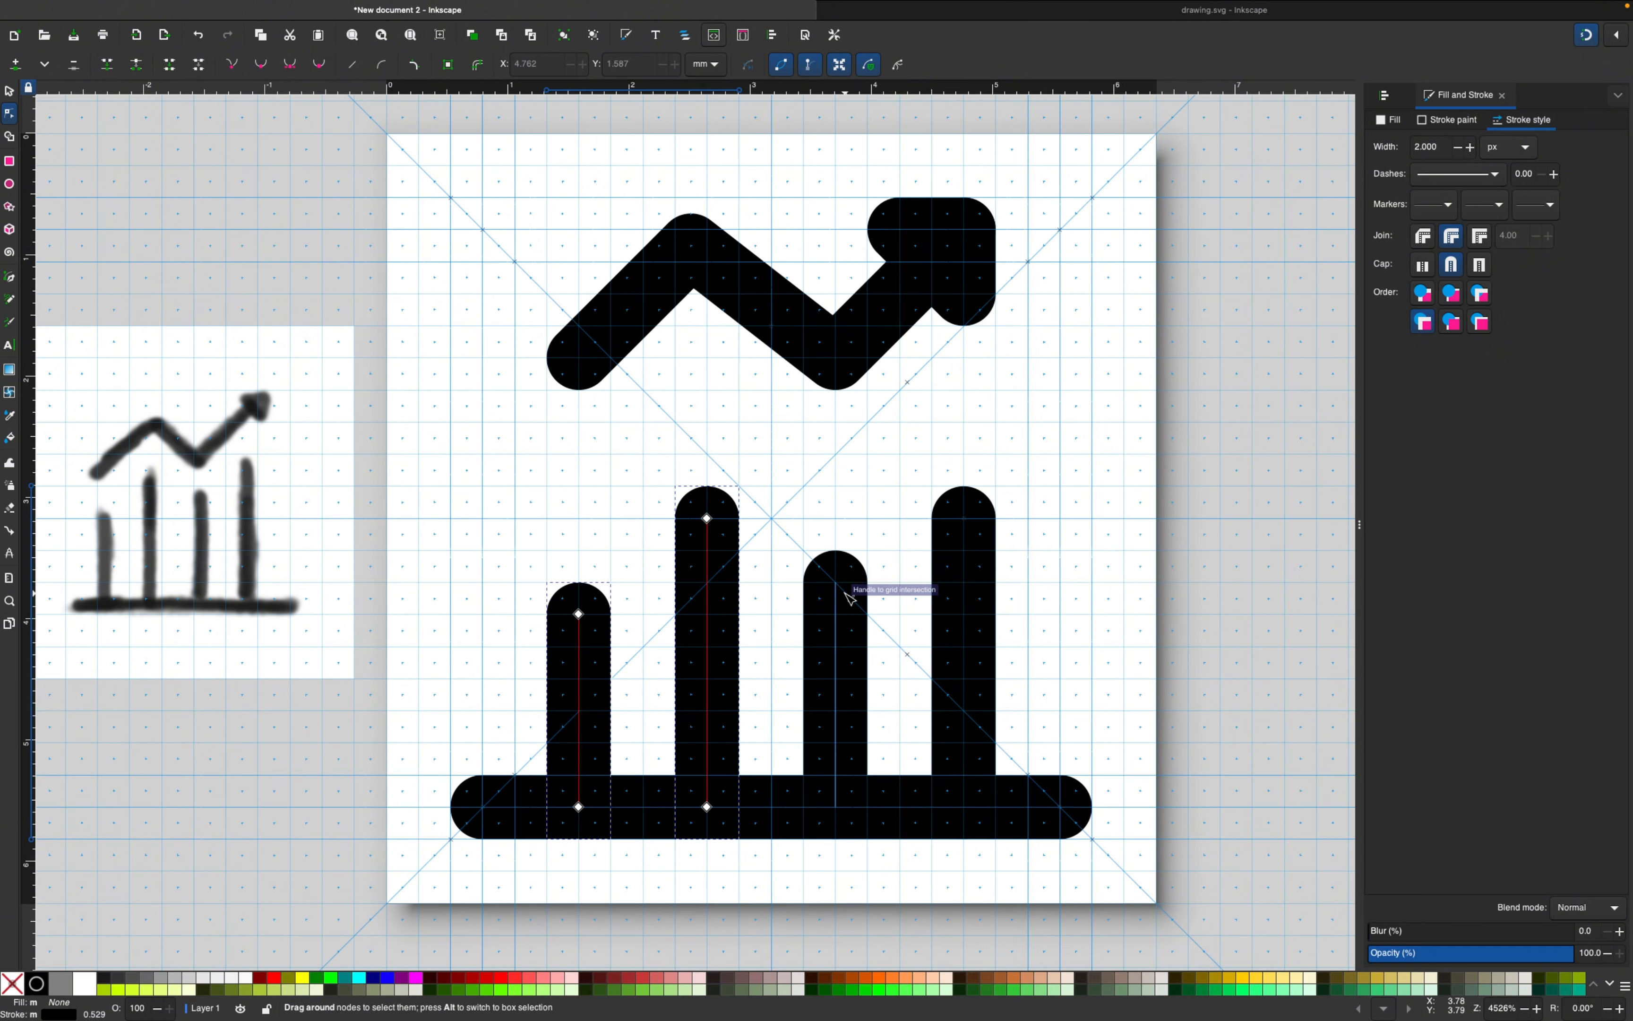
left_click(955, 547, "shift")
left_click_drag(1012, 469, 557, 631)
left_click_drag(713, 521, 738, 423)
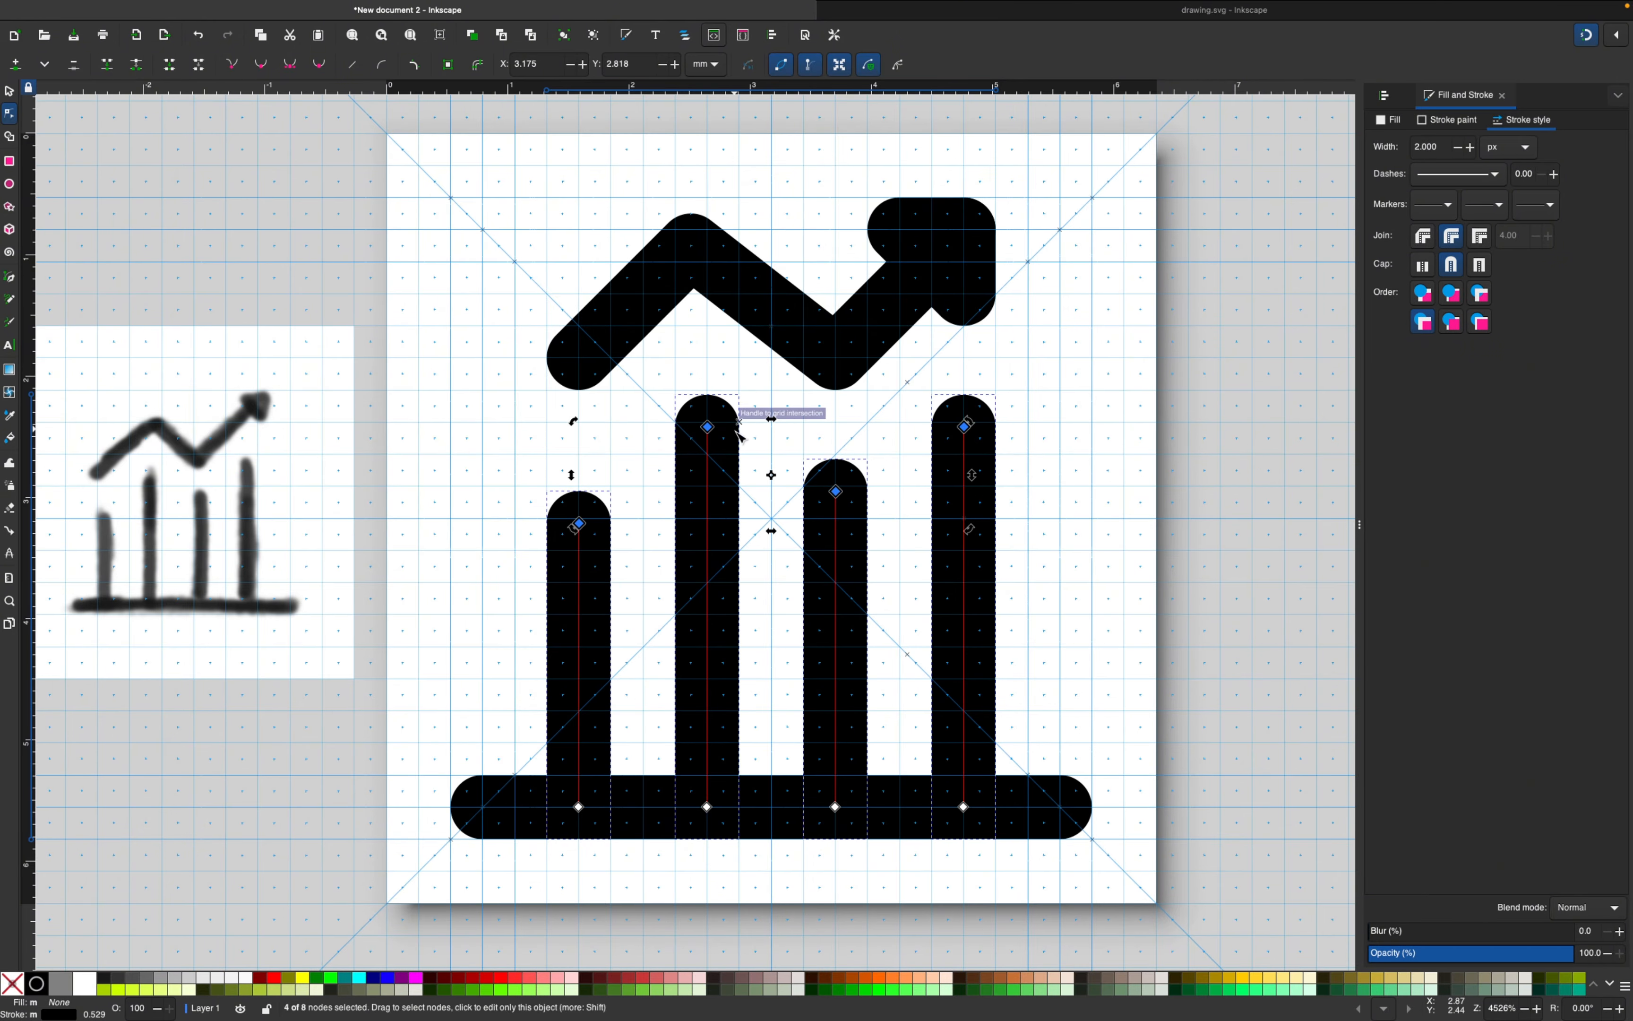
left_click_drag(836, 487, 837, 520)
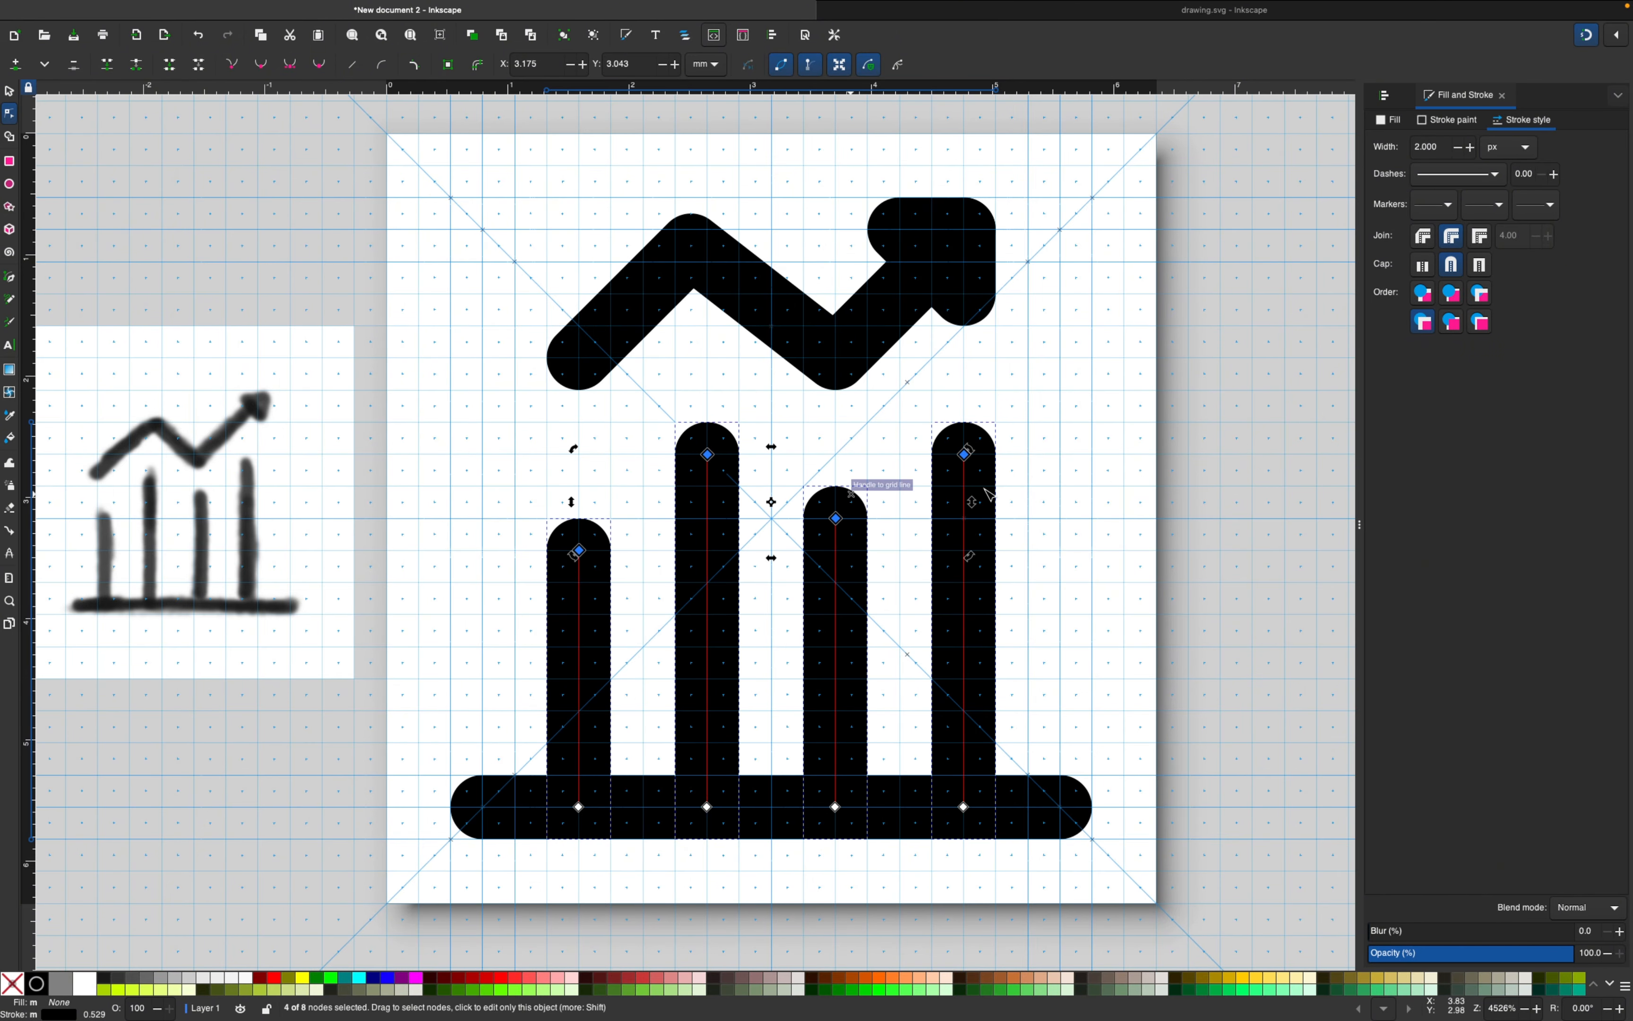
left_click(1047, 466)
Step: Lower the top nodes of all four bars together by 0.26 mm
key("z")
left_click(1025, 463, "shift")
left_click(1025, 463, "shift")
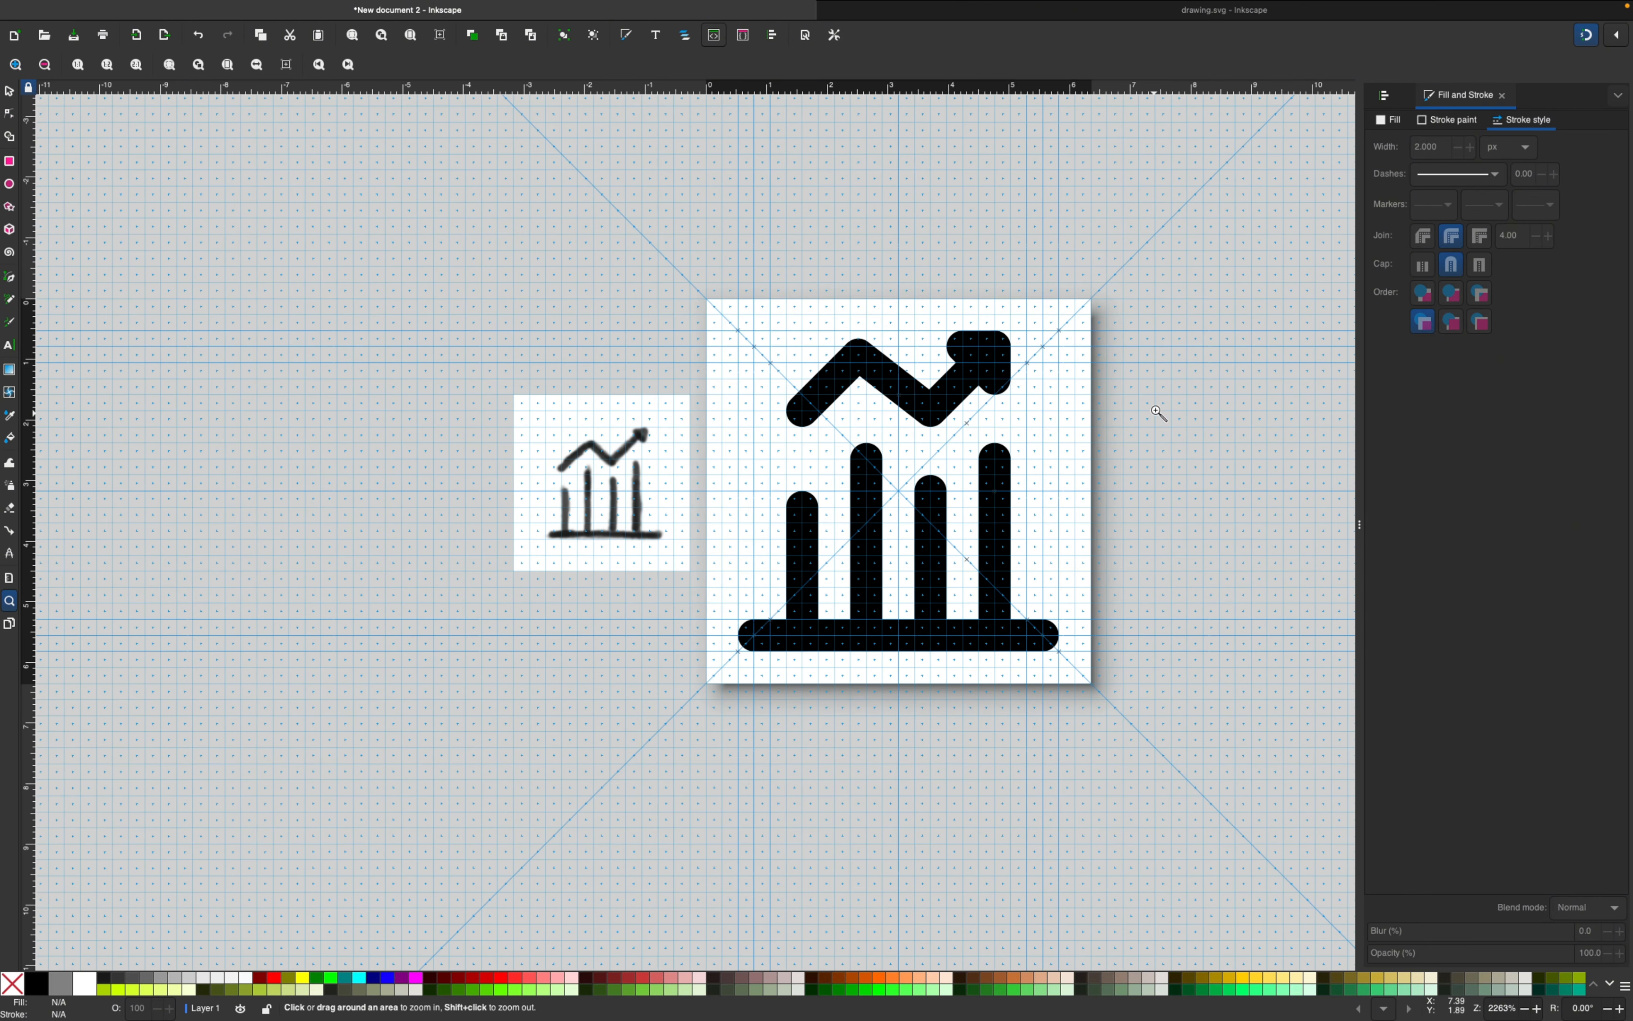
scroll(982, 405, "right", 4)
double_click(815, 433)
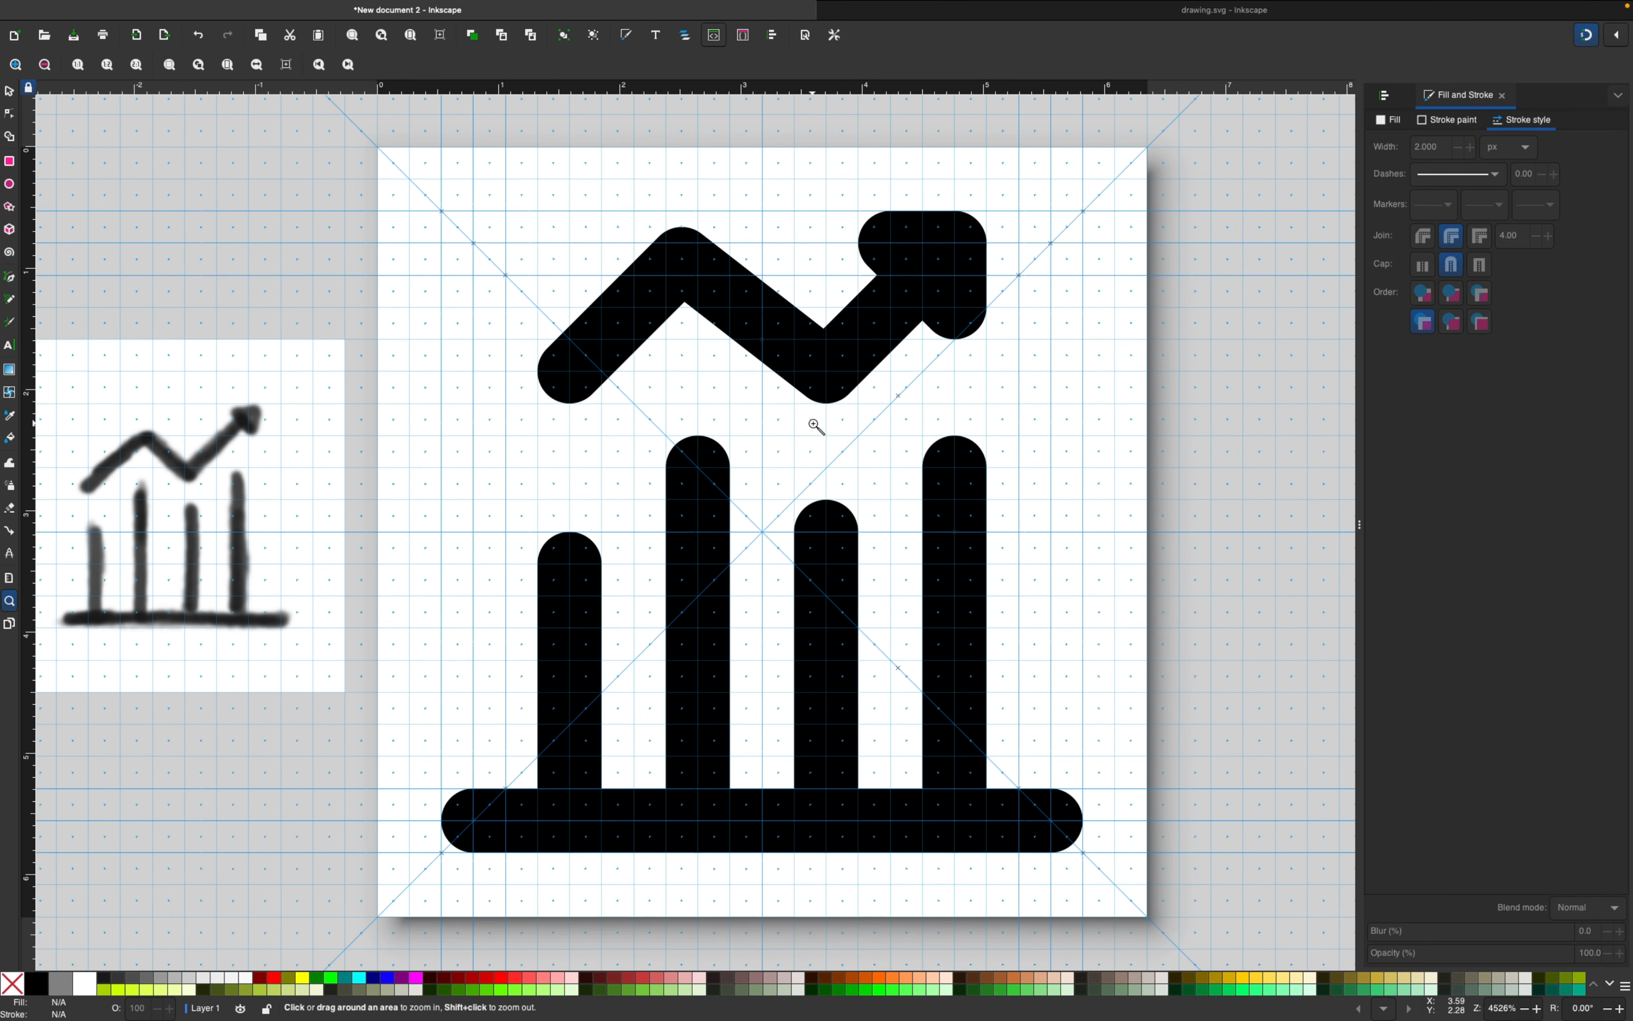
left_click(9, 115)
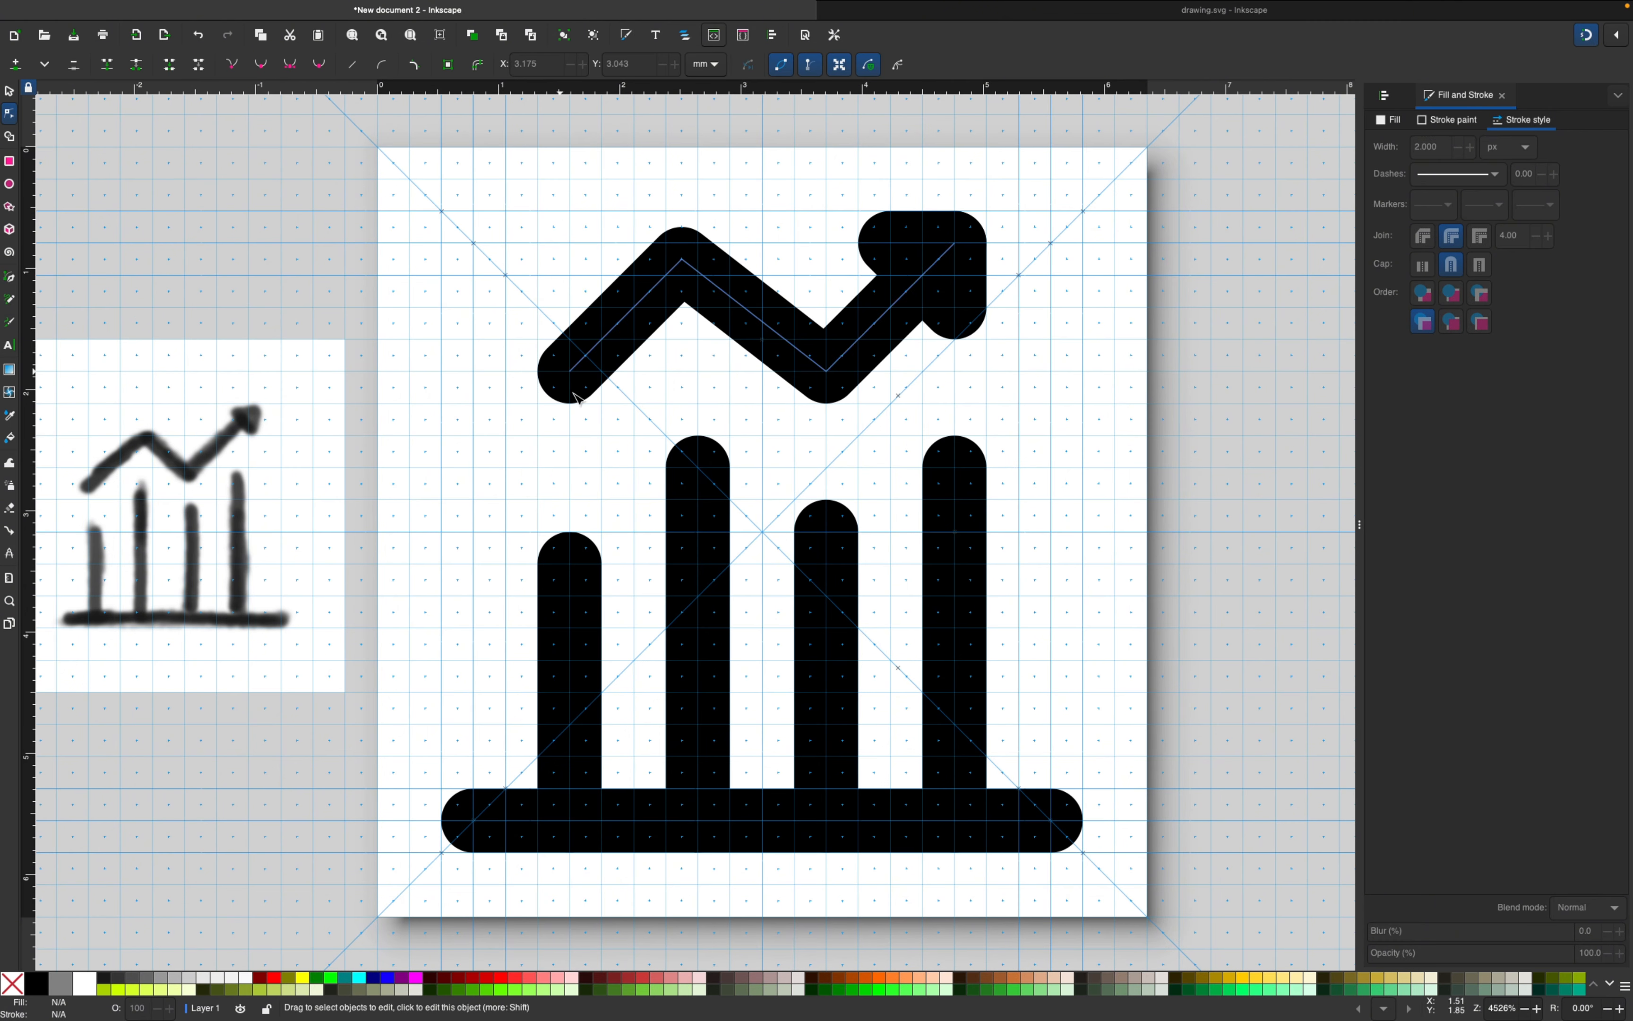
left_click(557, 581)
left_click(699, 501, "shift")
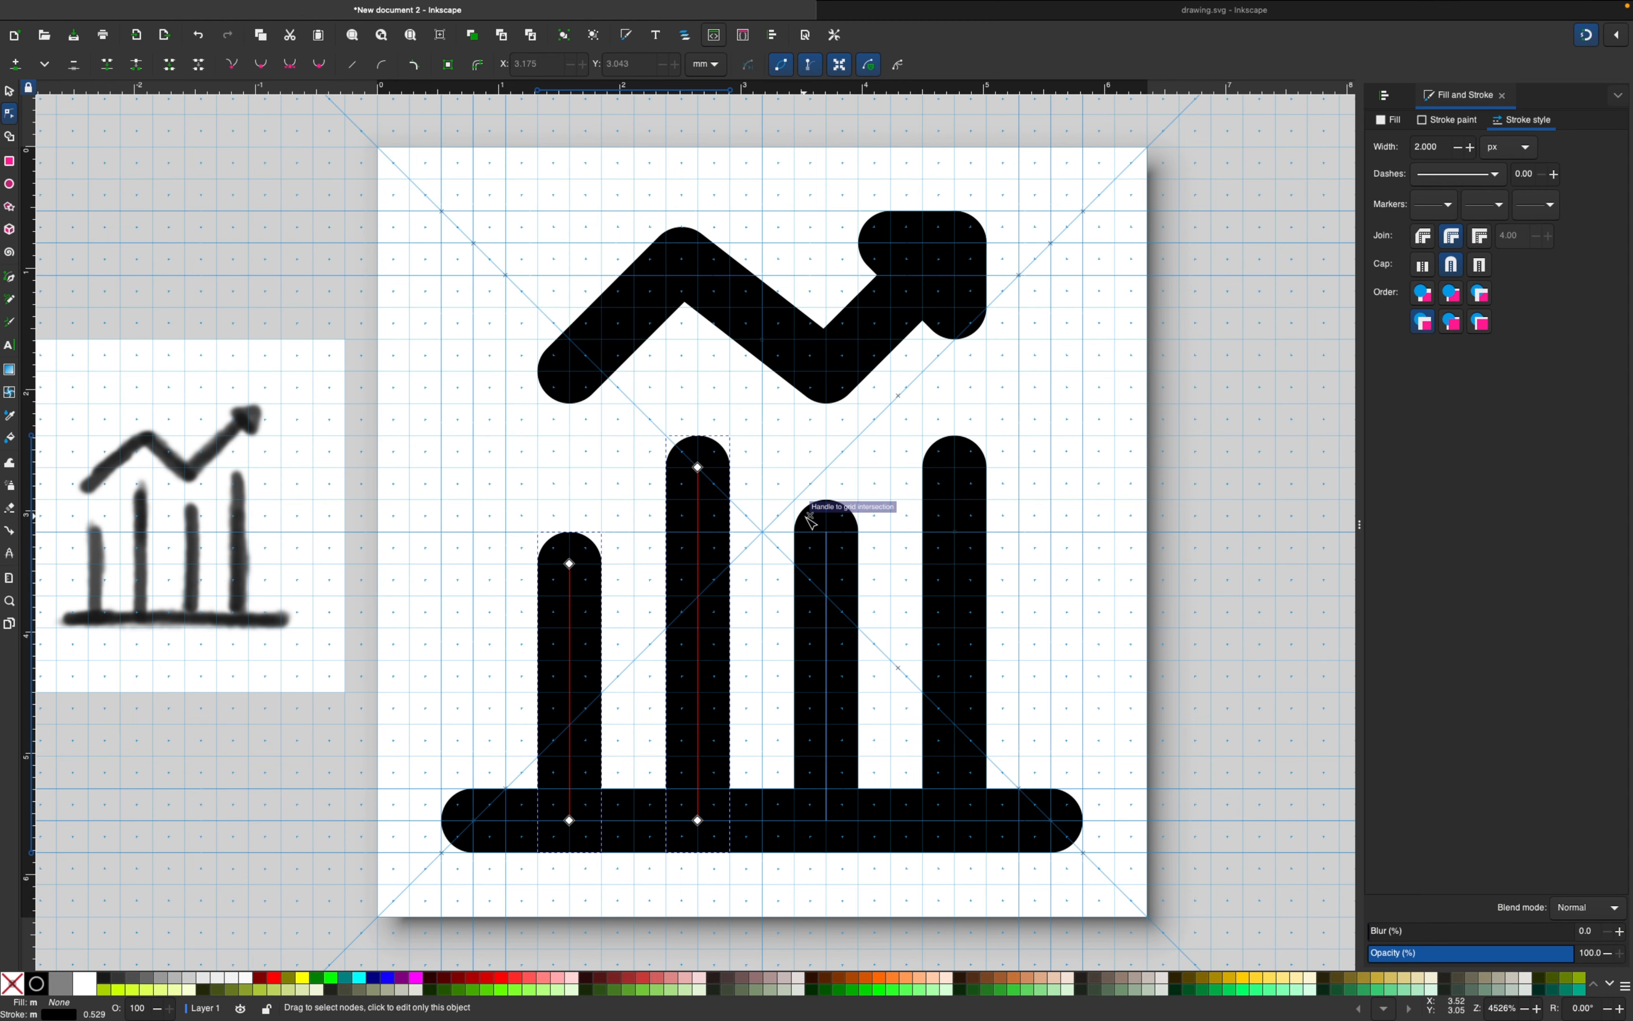
left_click(827, 522, "shift")
left_click(957, 473, "shift")
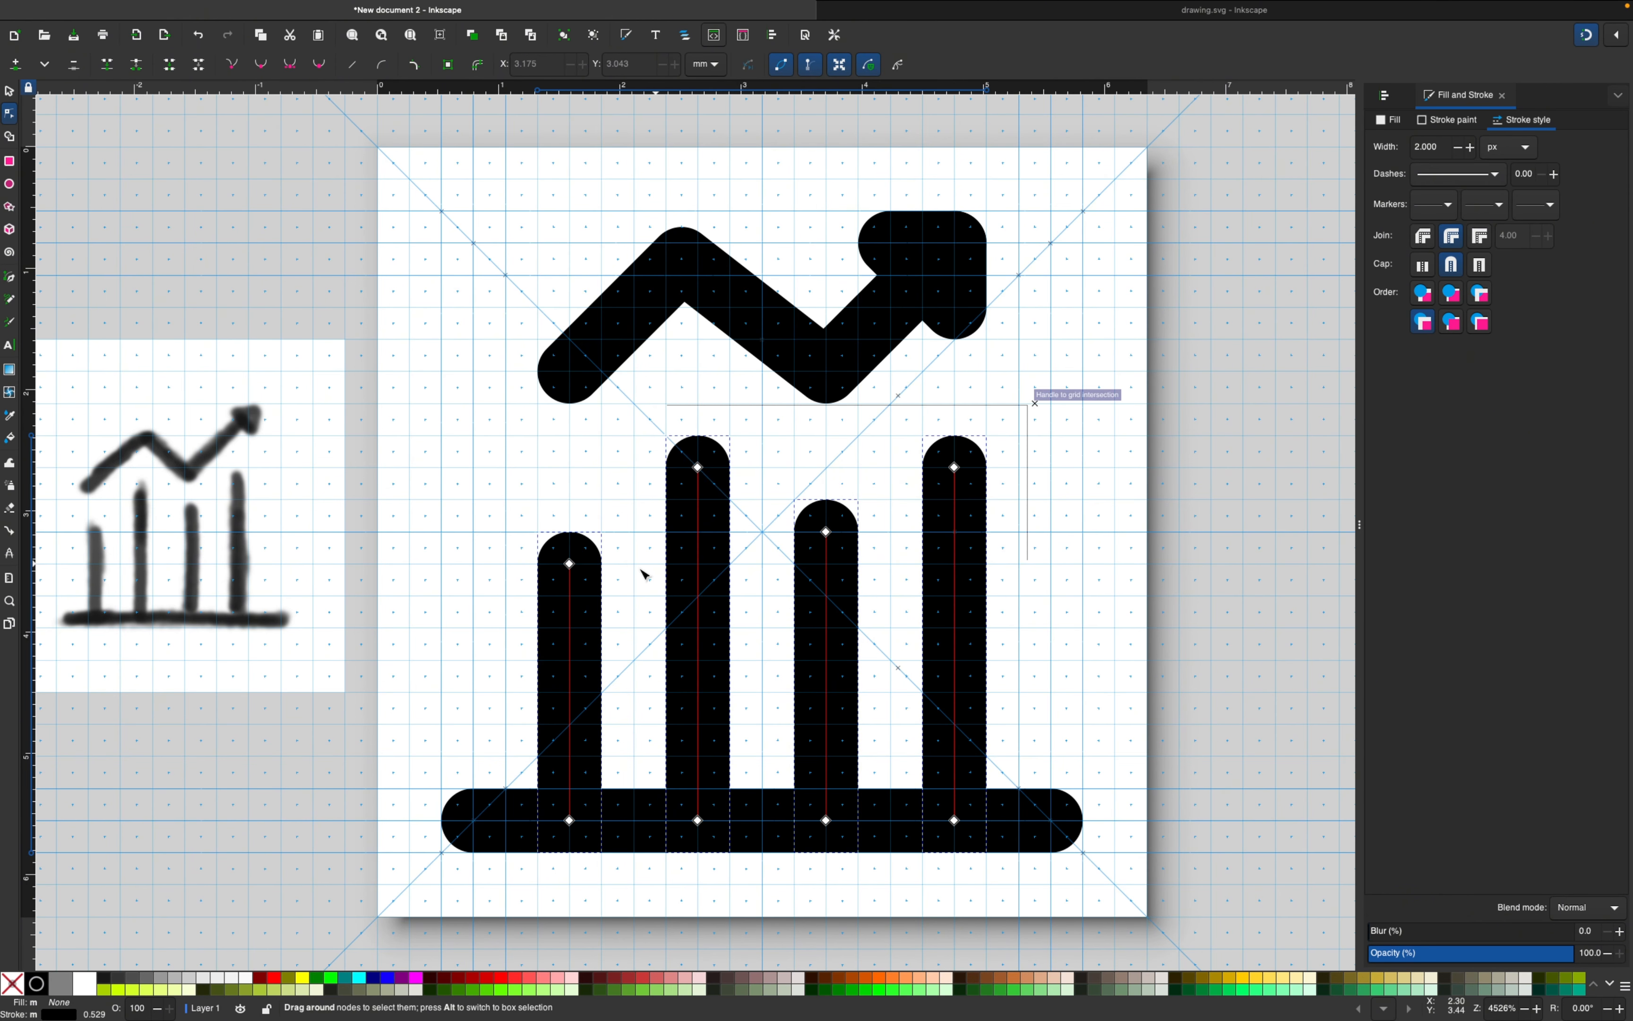
left_click_drag(644, 574, 503, 617)
left_click_drag(699, 468, 702, 503)
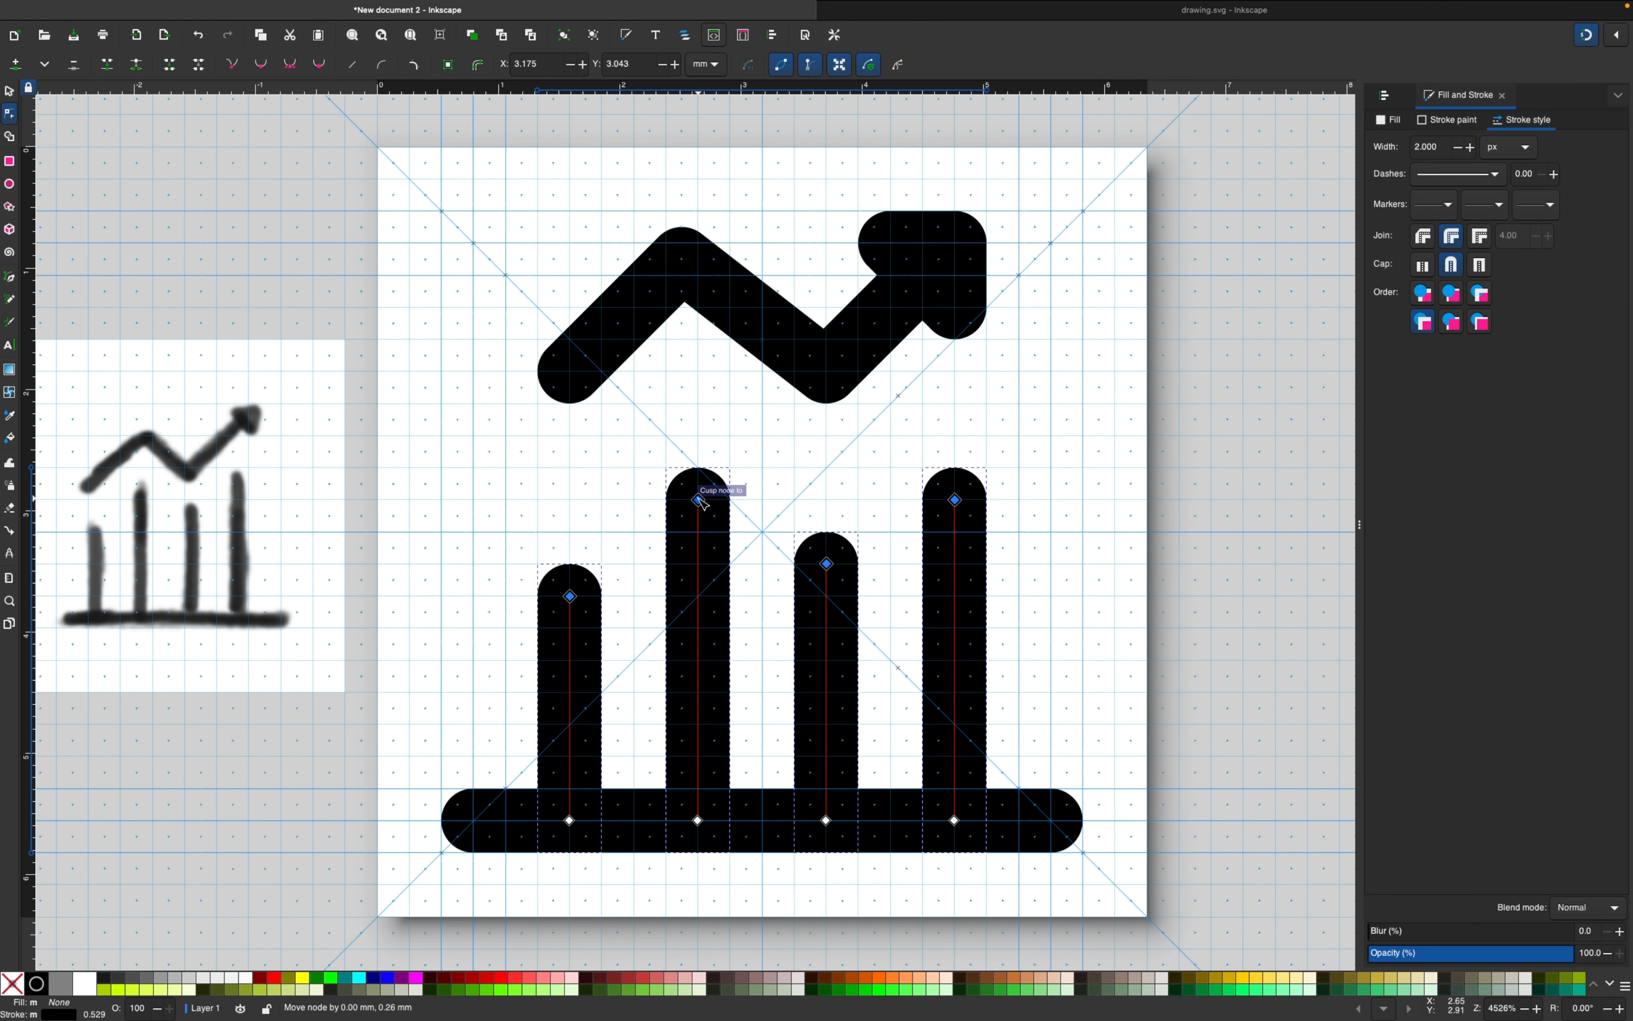
left_click(564, 492)
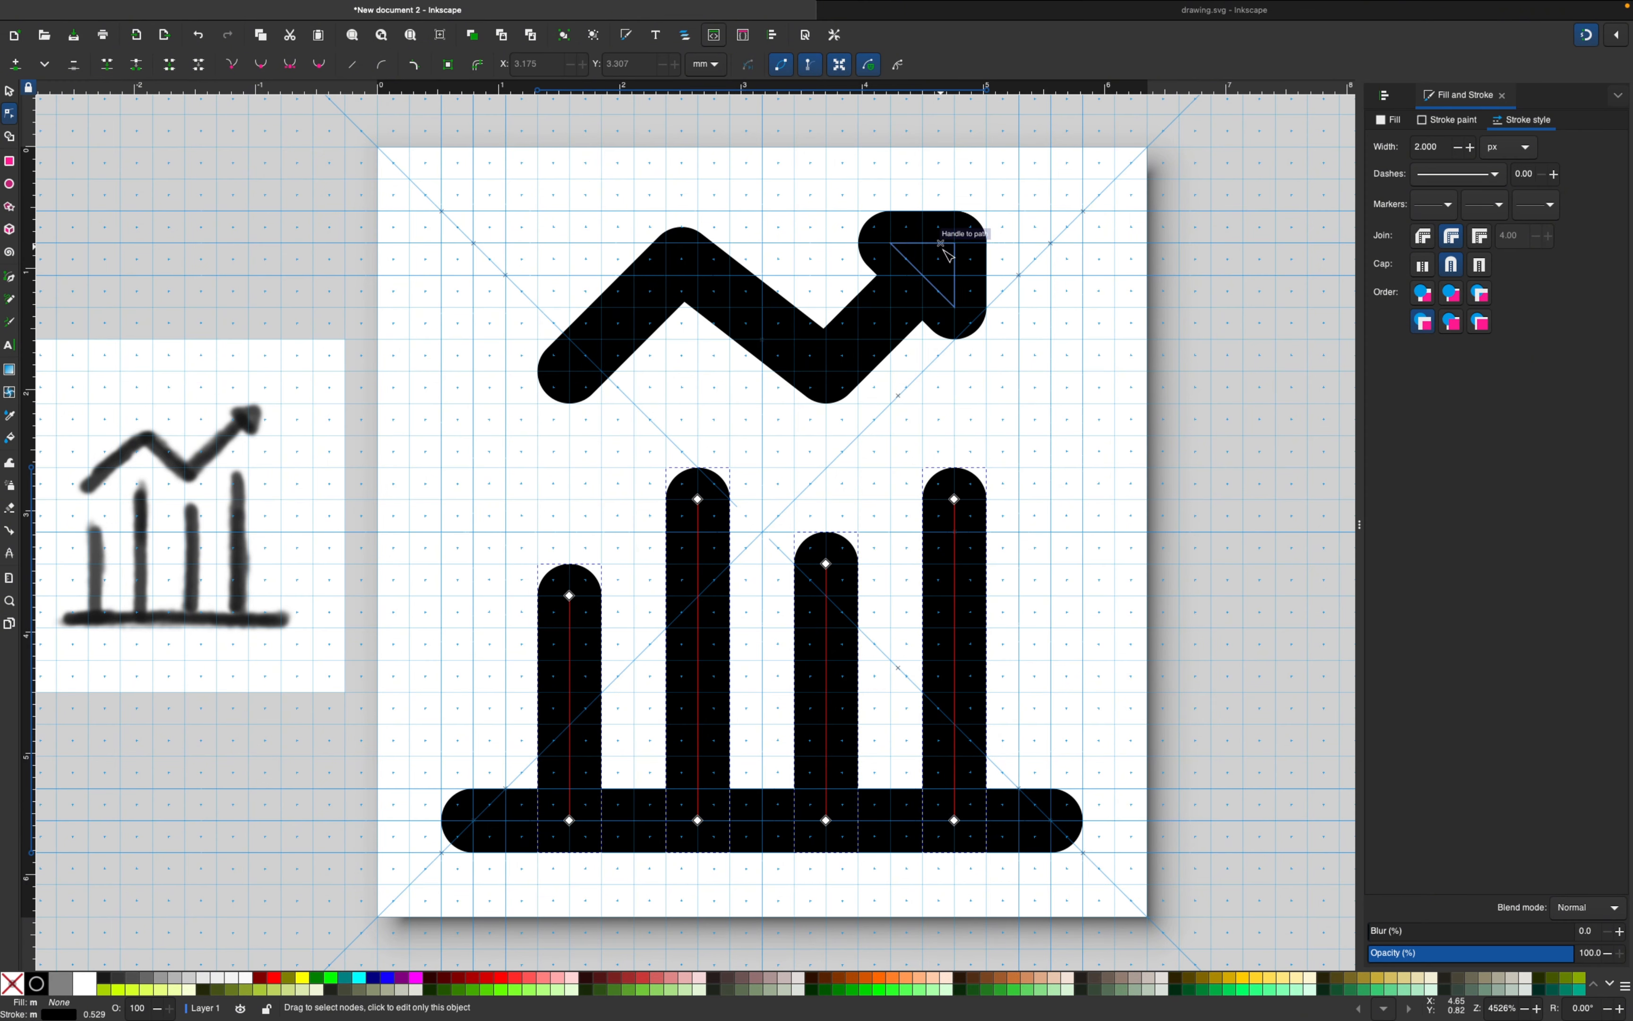
Step: Move all nodes of the trend line and arrowhead straight down about 0.53 mm, closer to the bars
left_click(951, 272)
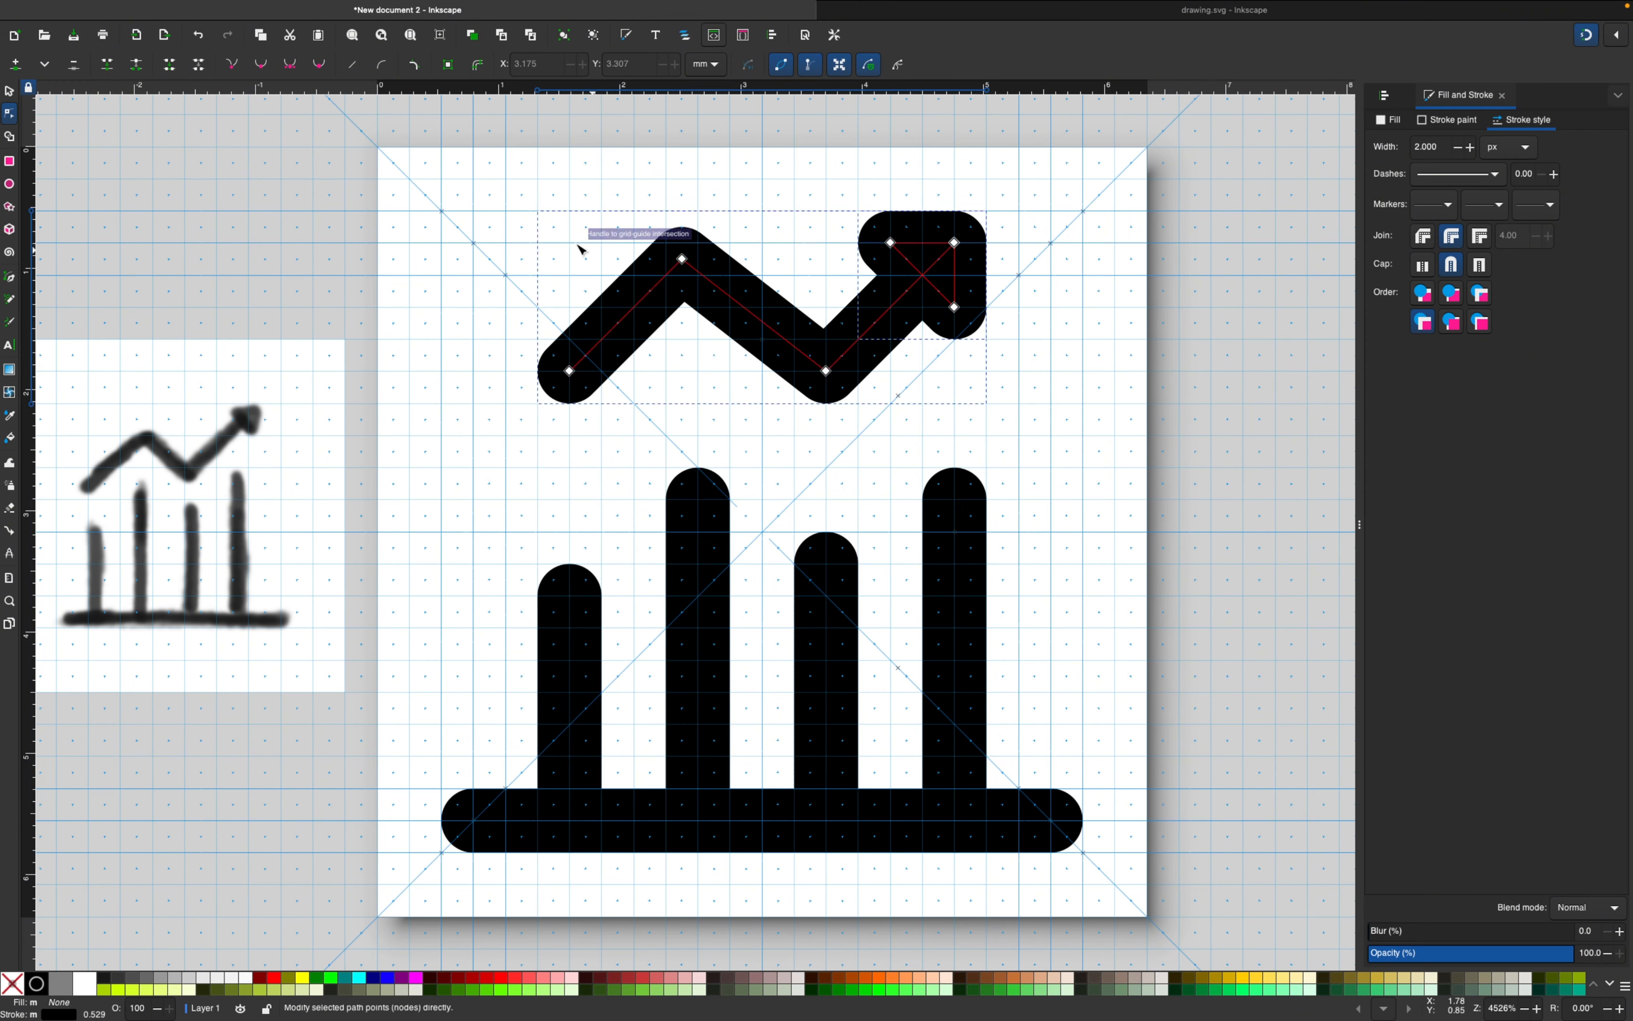
left_click_drag(459, 135, 1131, 481)
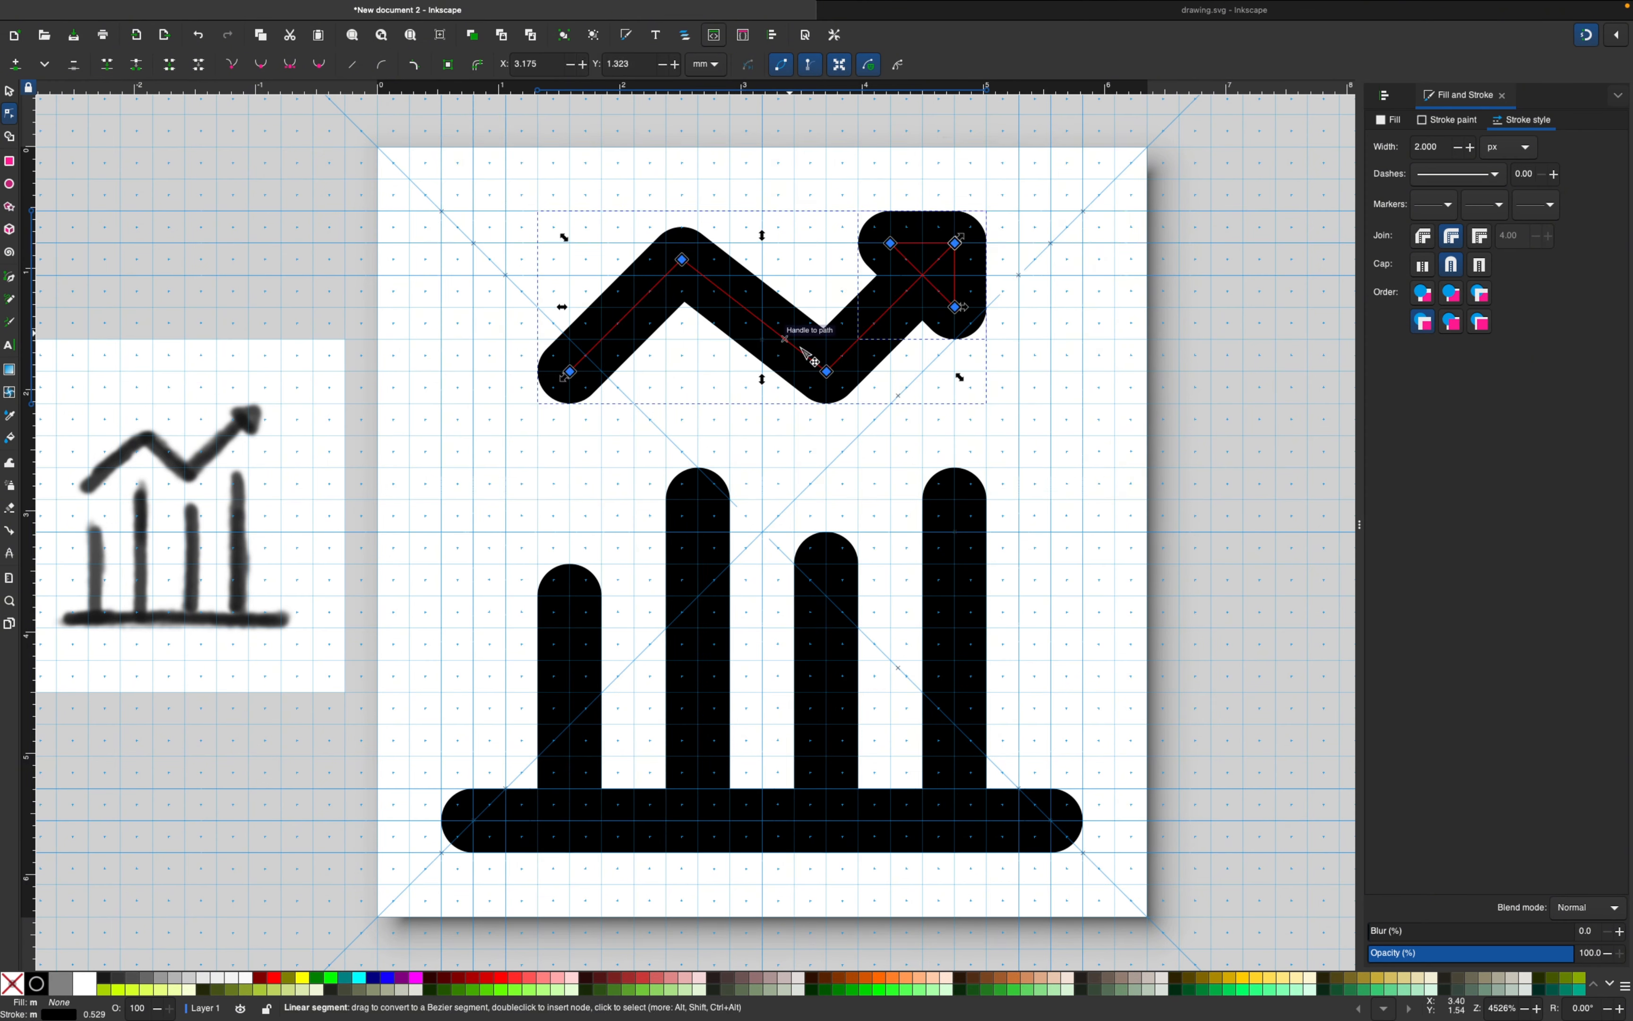
left_click_drag(826, 379, 831, 438)
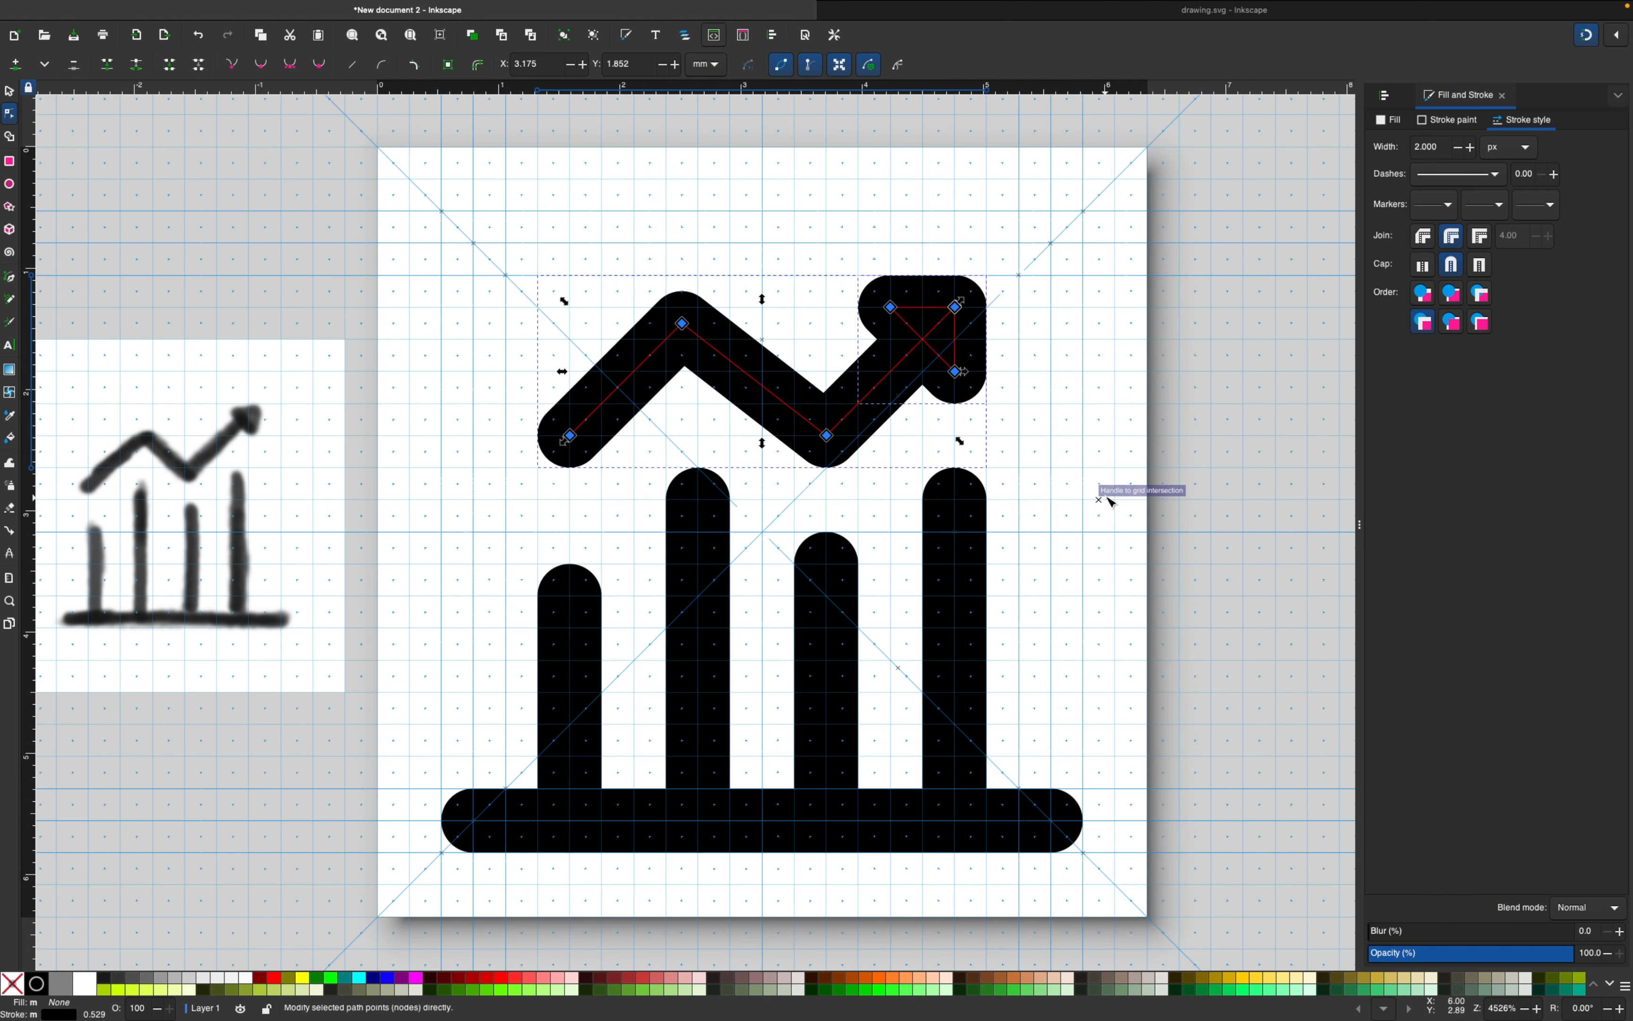
left_click(1134, 485)
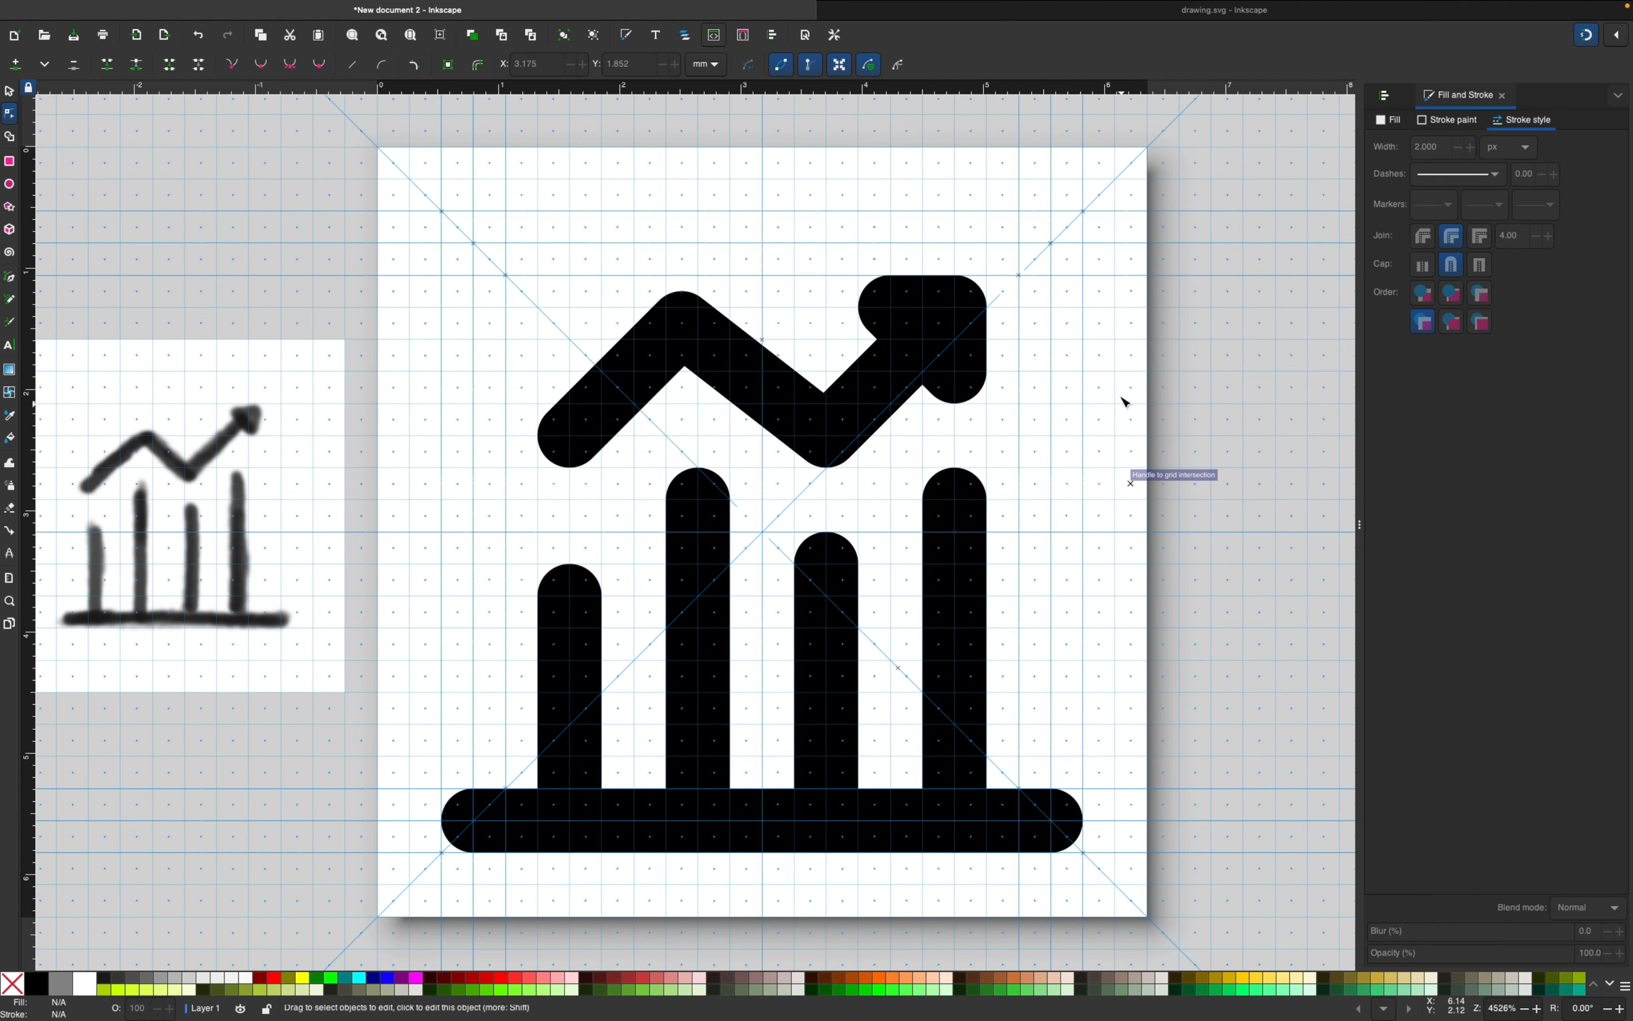
Step: Move the whole icon up about 0.26 mm to Y 0.794 mm, centring it vertically on the page, and hide the guides
key("bar")
scroll(1159, 299, "left", 3)
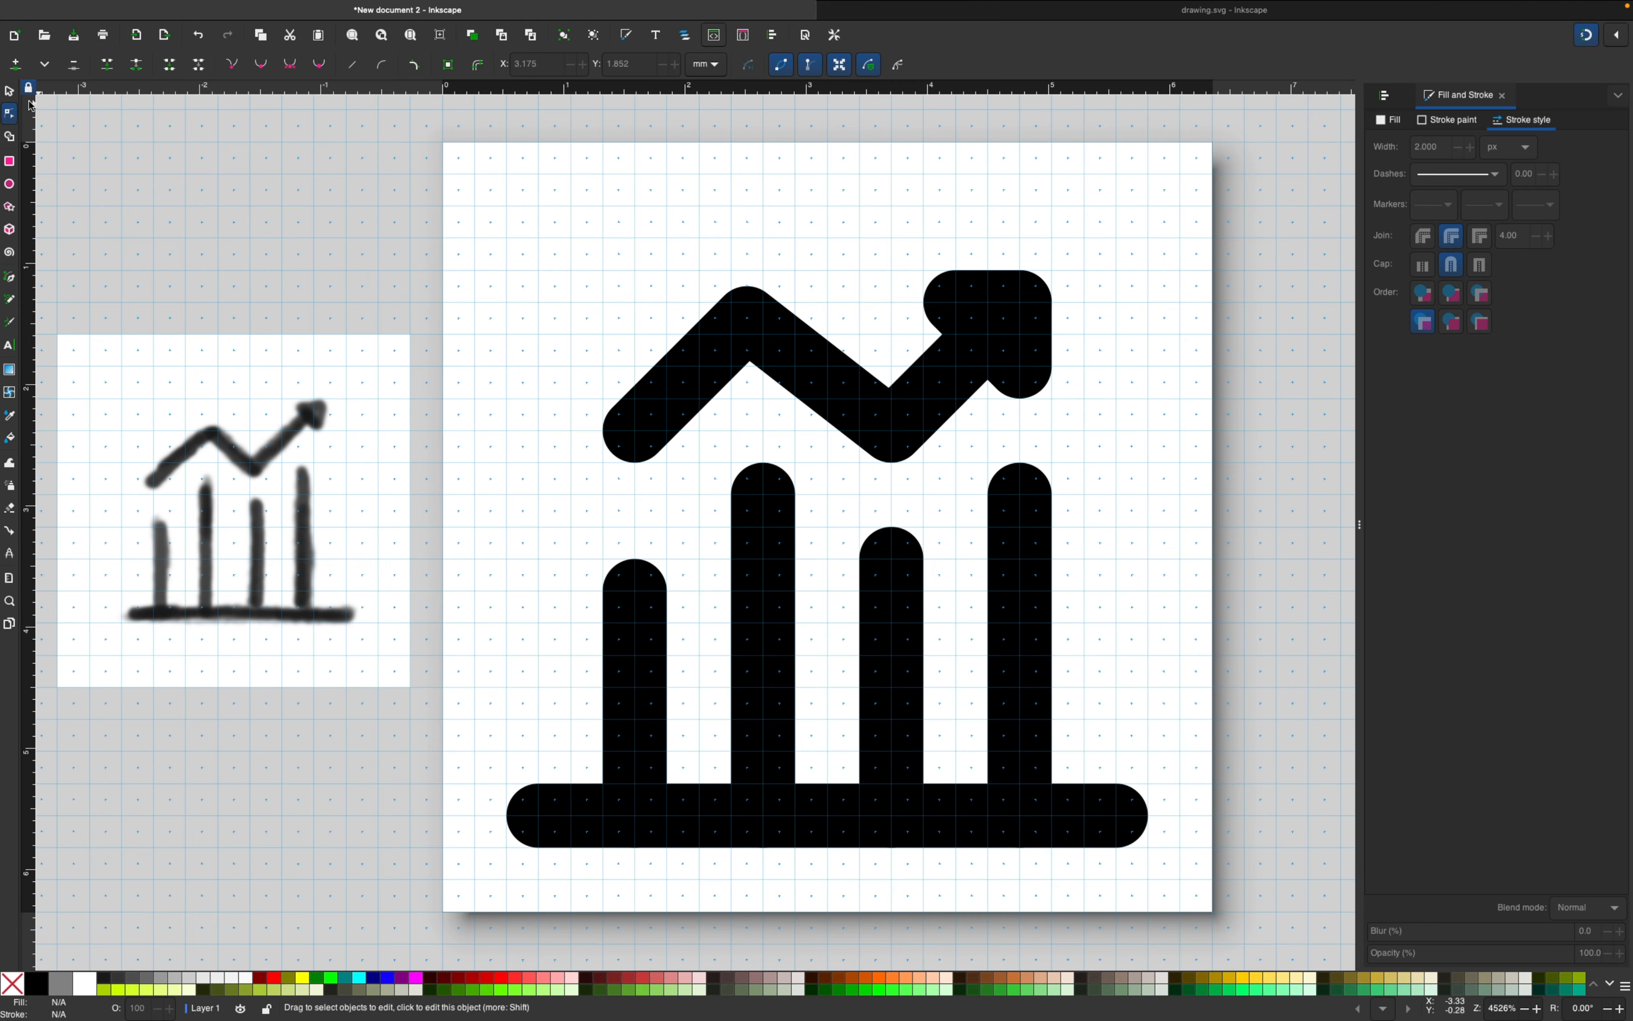
left_click(8, 90)
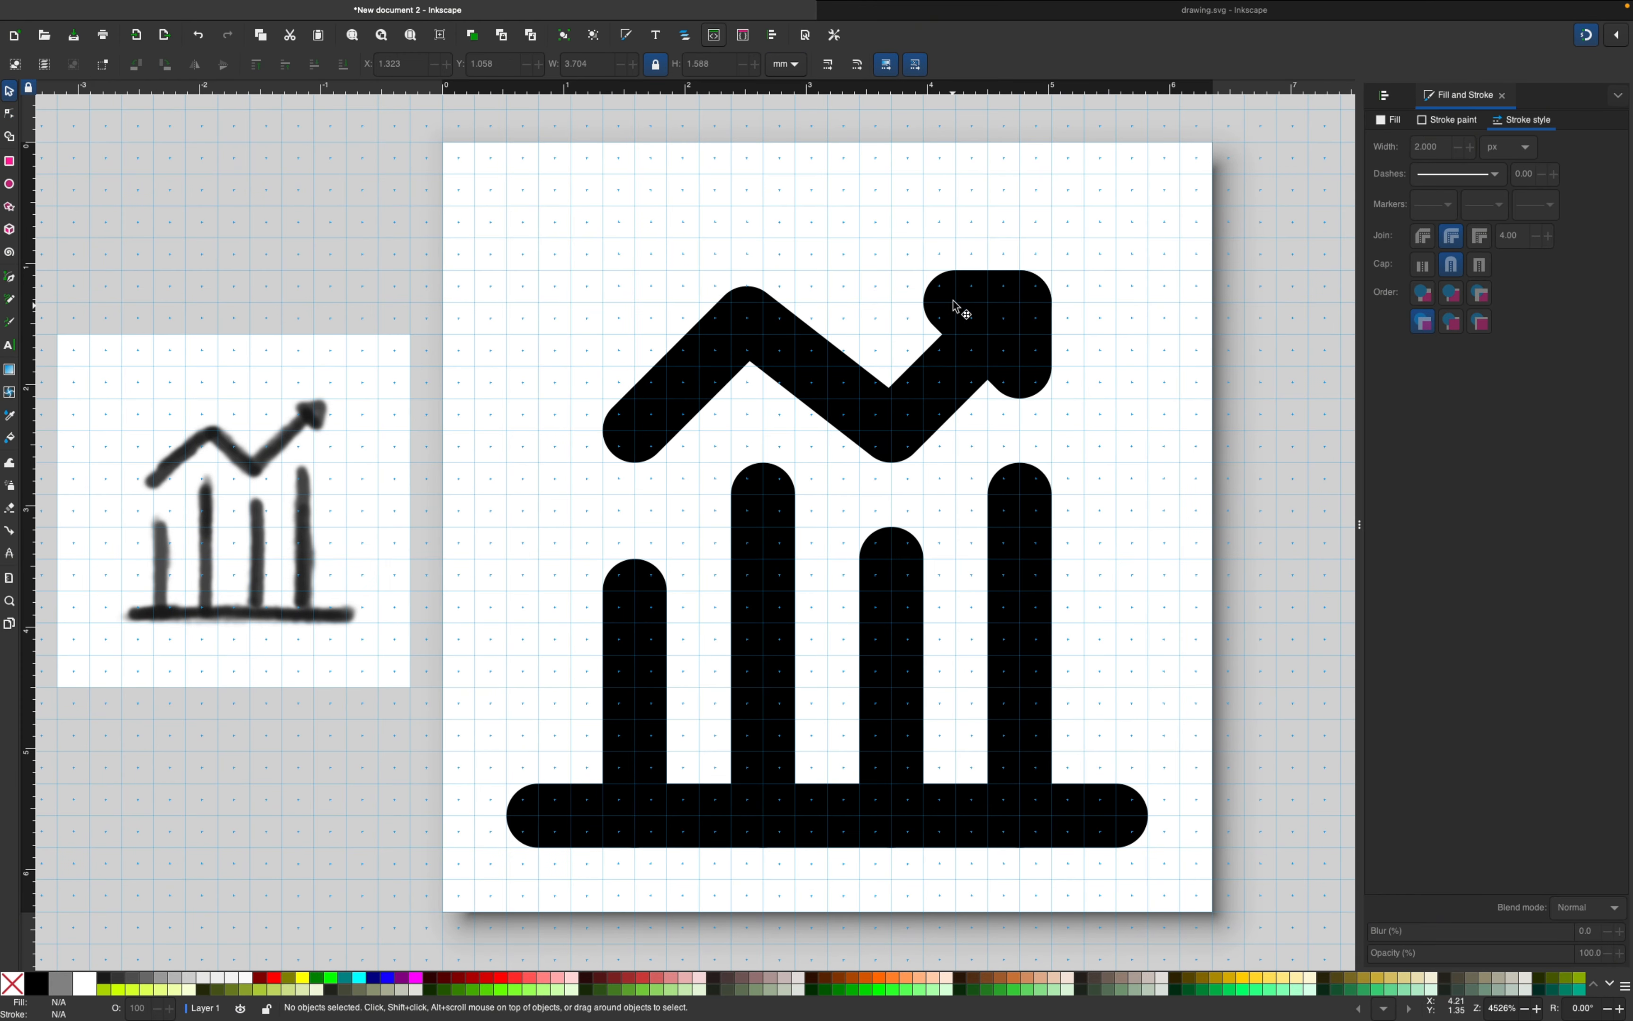
key("bar")
left_click_drag(1278, 213, 465, 894)
left_click_drag(626, 837, 642, 803)
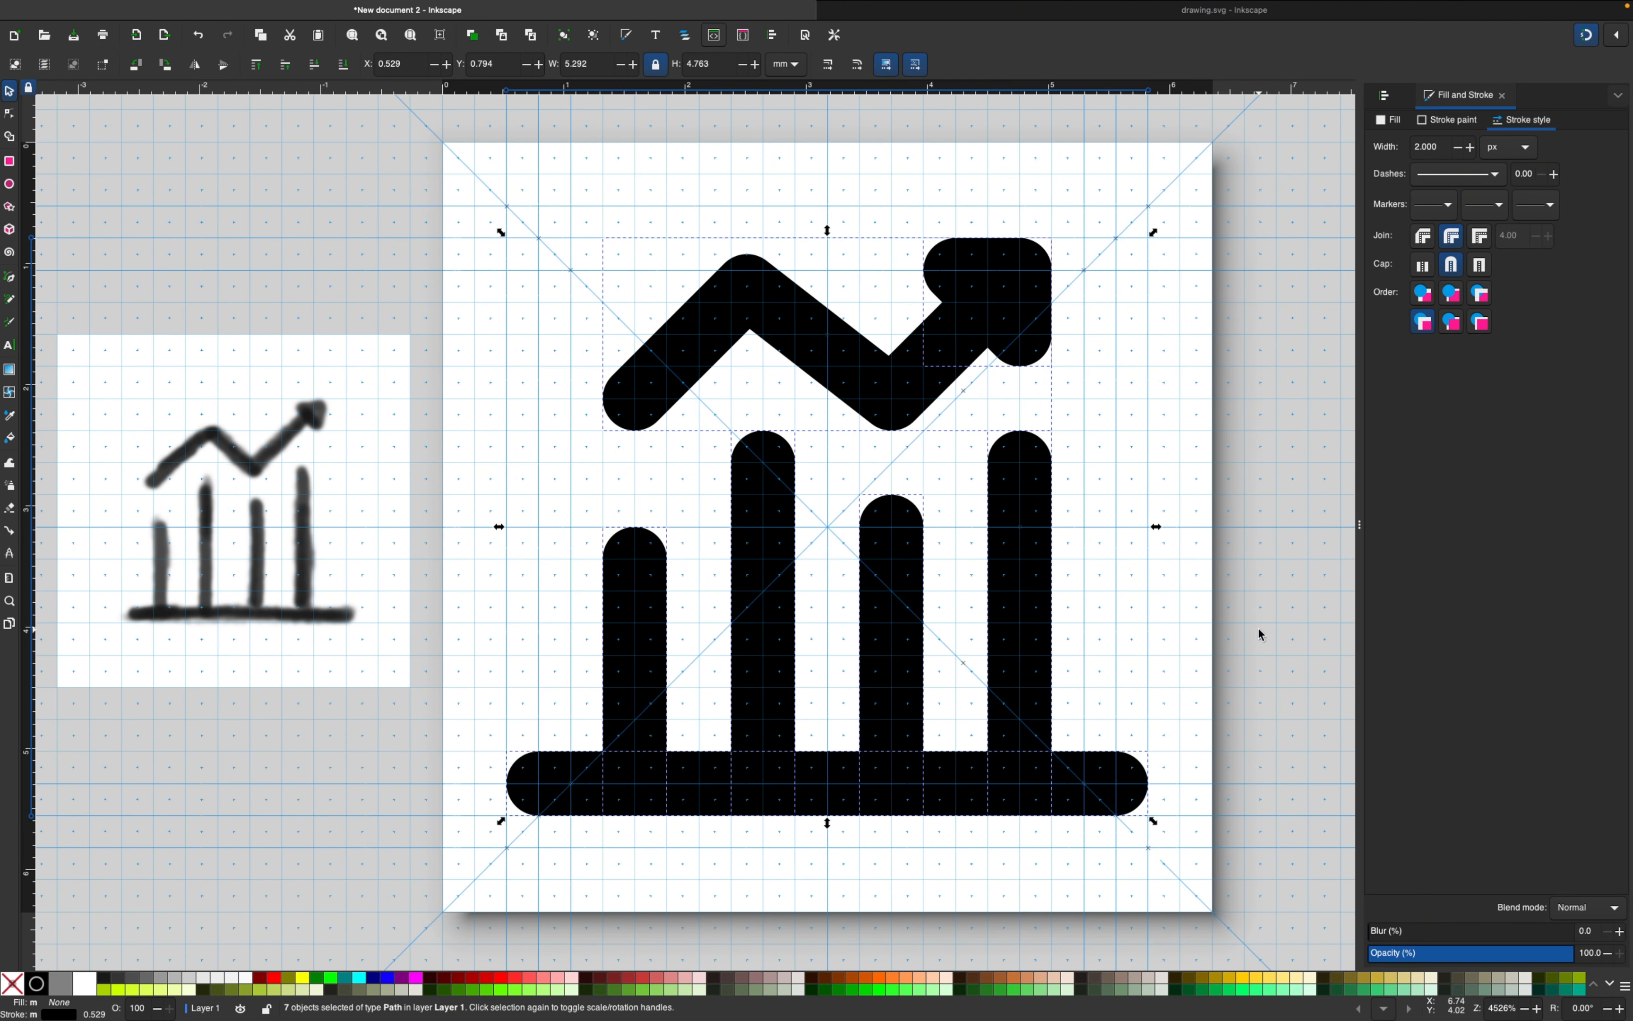
key("Escape")
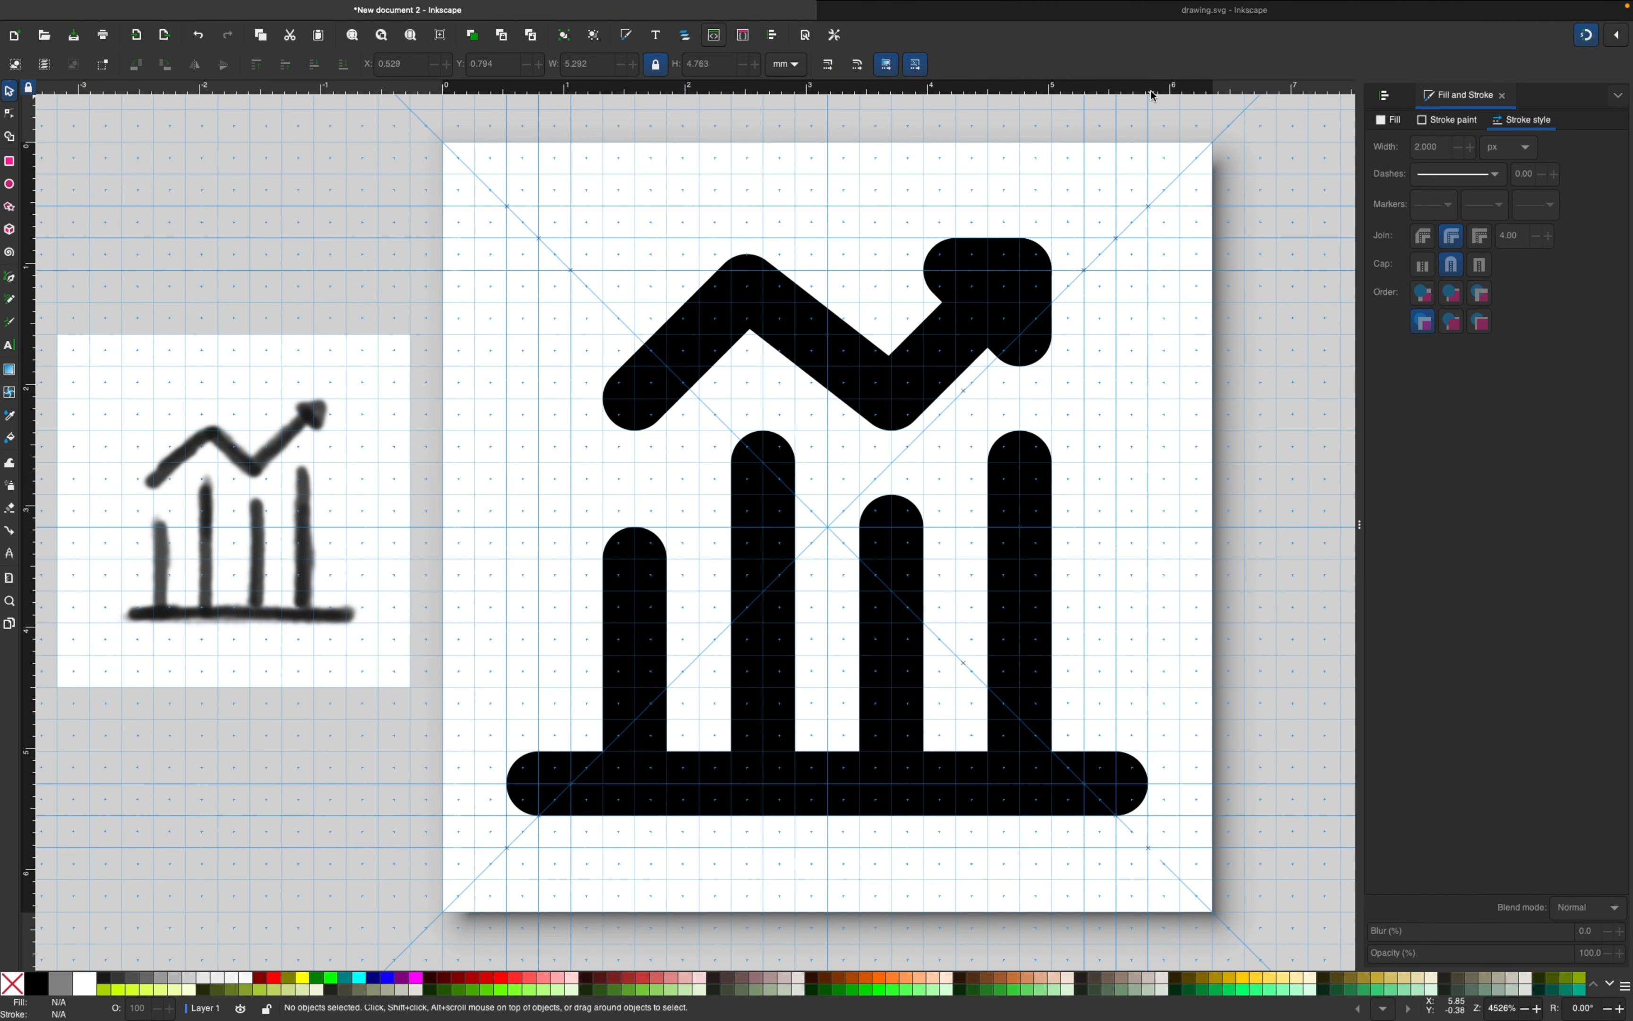
key("bar")
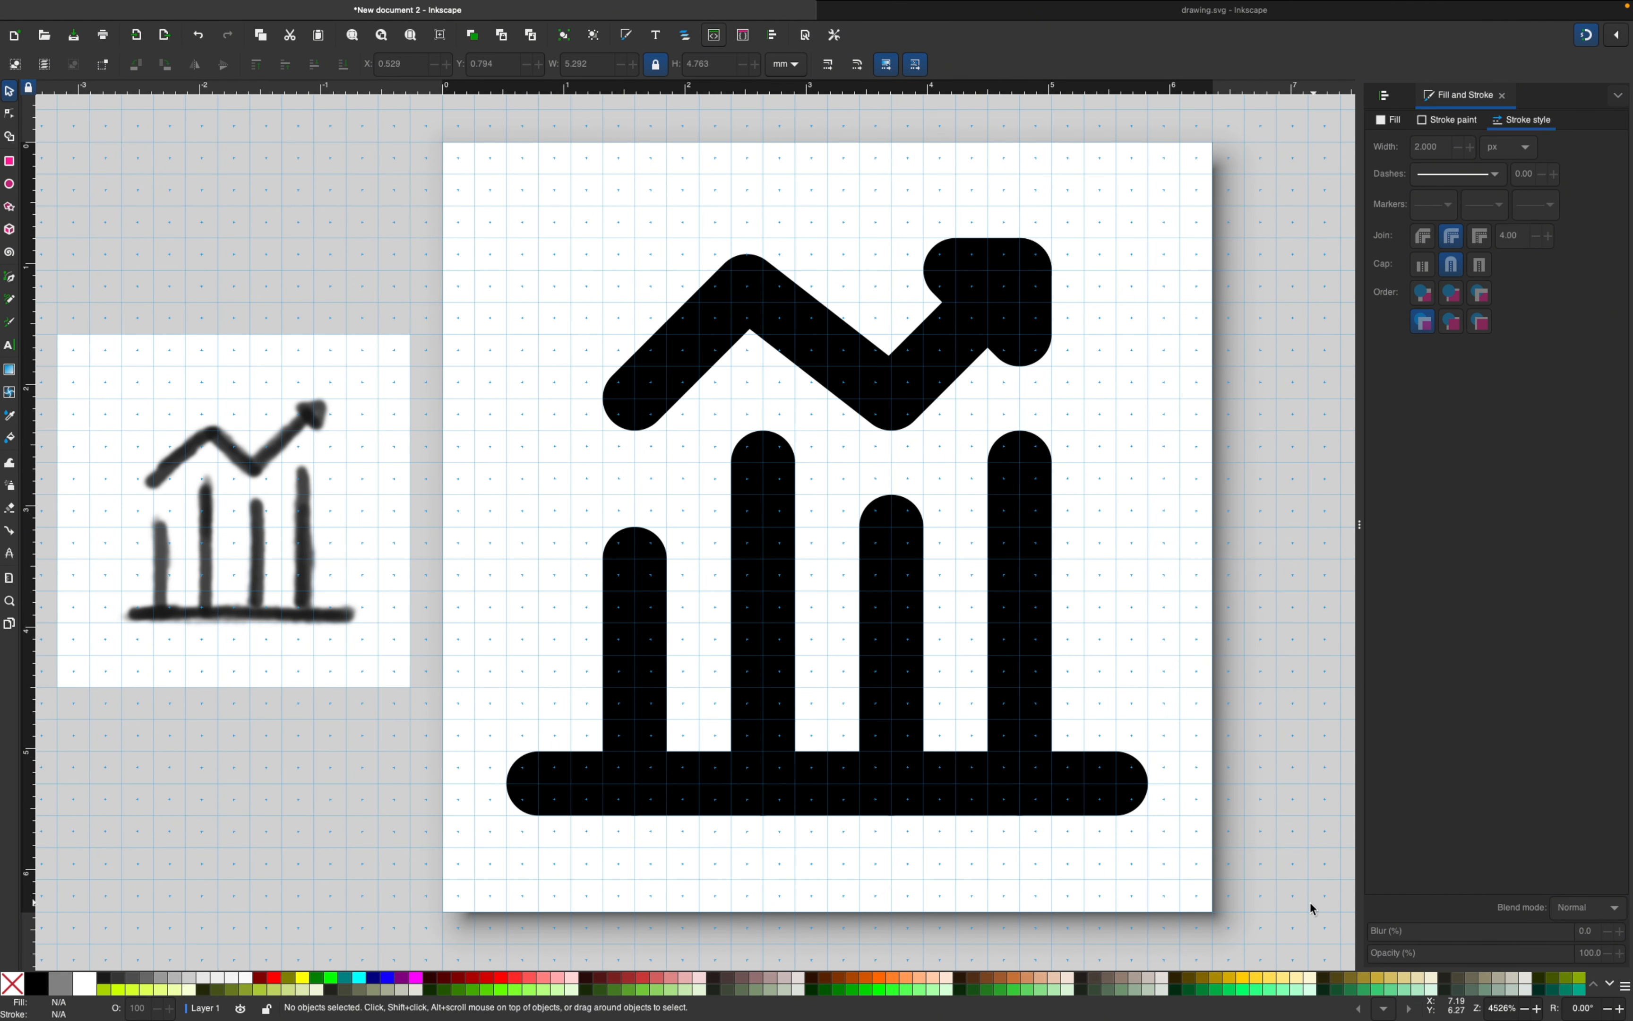